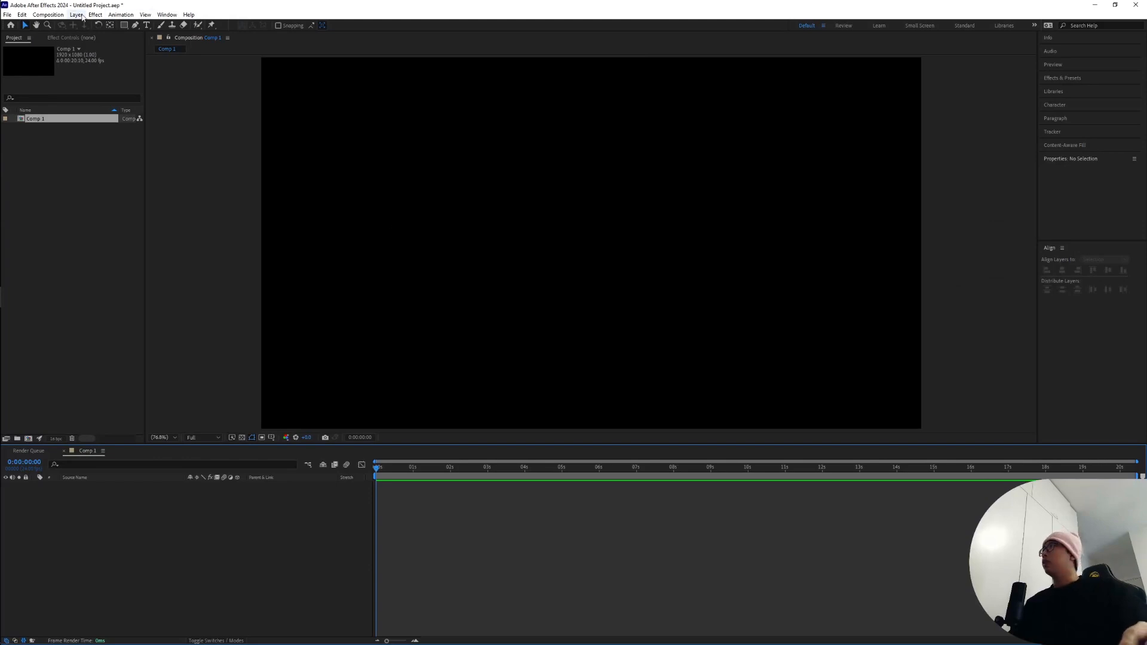
Create a new solid layer named BG at the composition's size
click(78, 15)
mouse_move(86, 24)
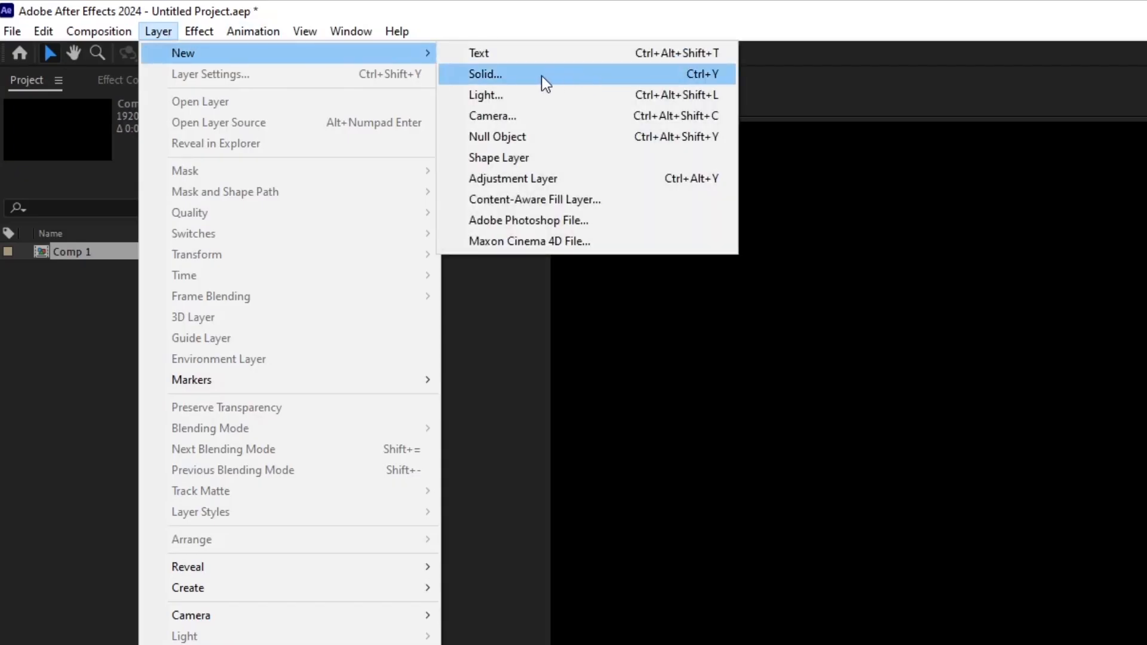
click(482, 72)
text(BG)
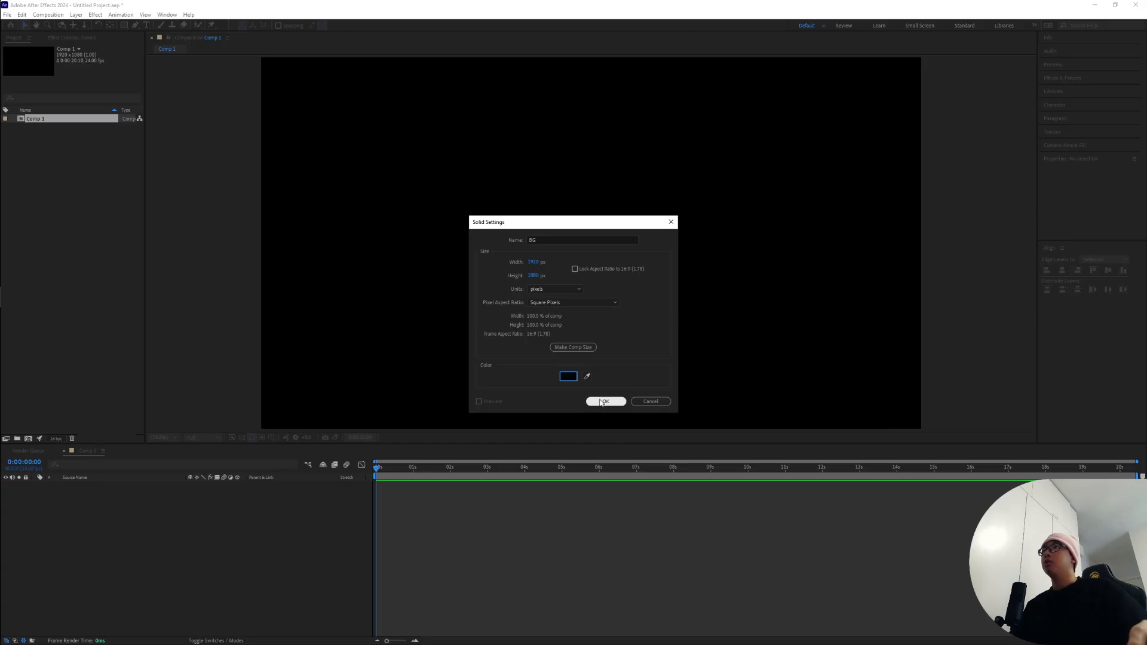
key(Return)
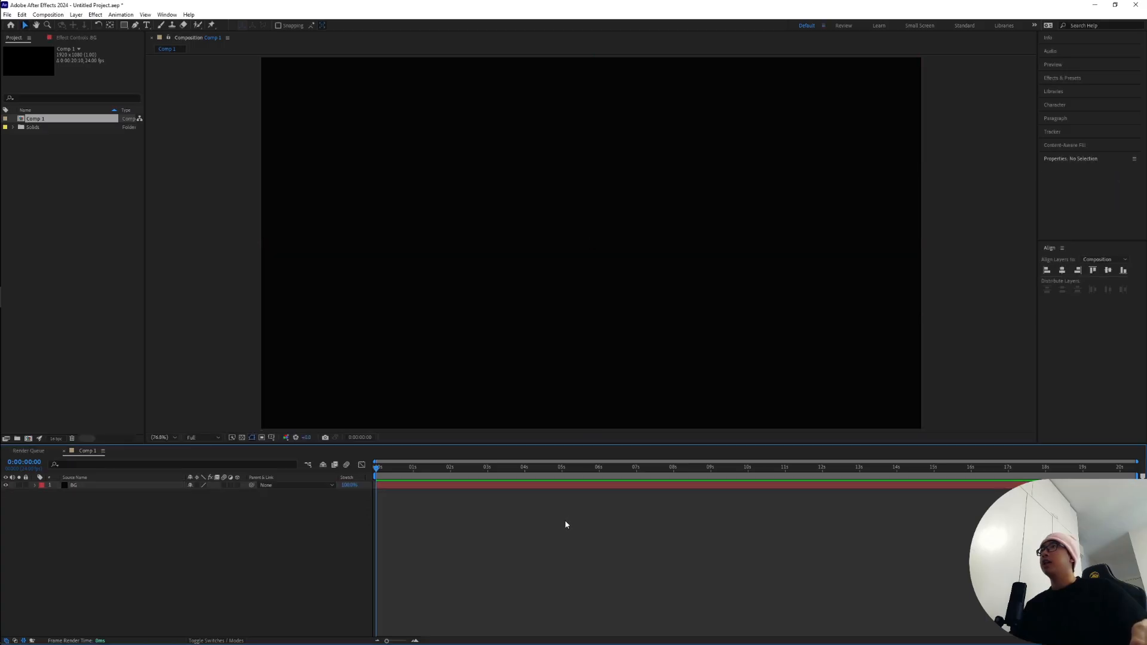
Search the effects for "gradient" and apply Gradient Ramp to the BG layer
click(126, 489)
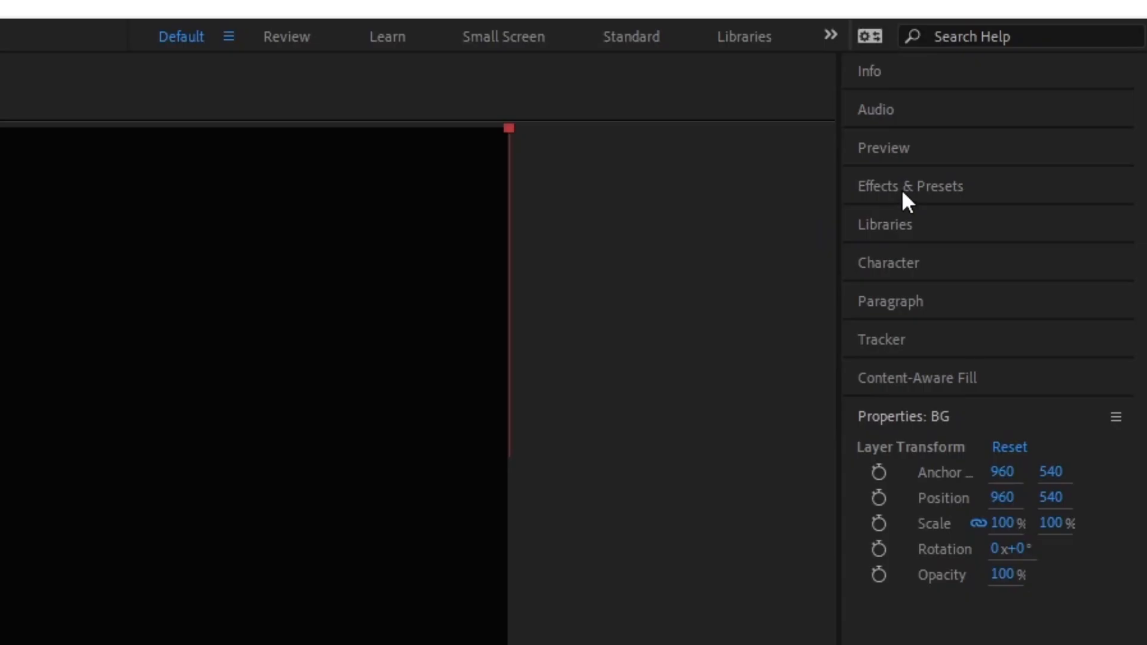
click(1061, 80)
click(1074, 95)
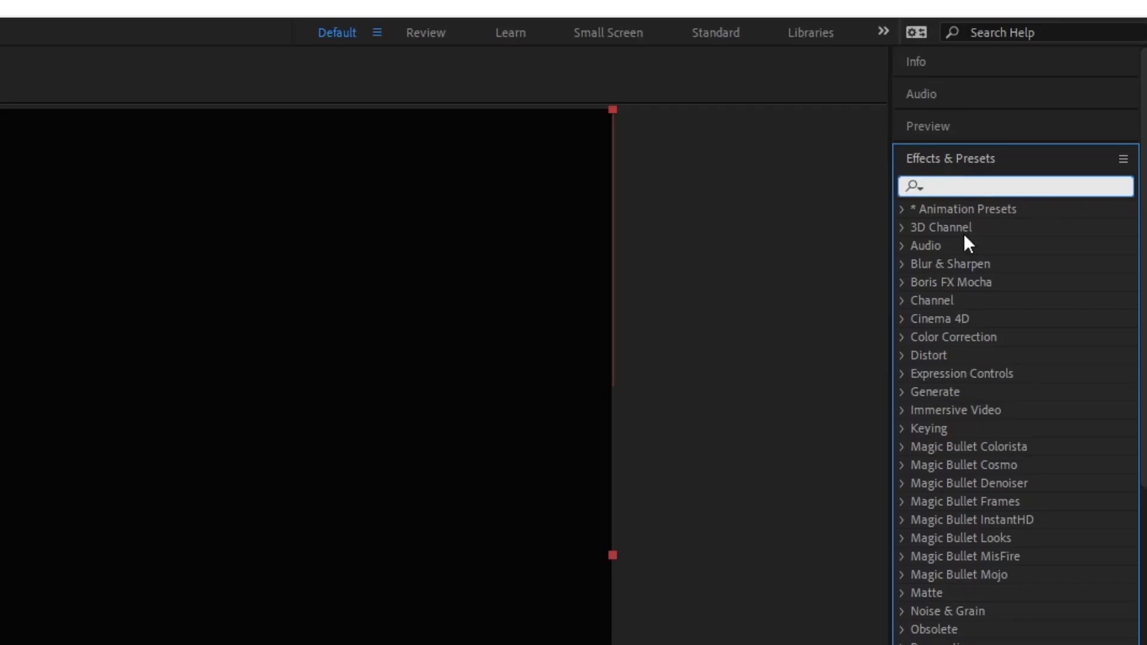
text(g)
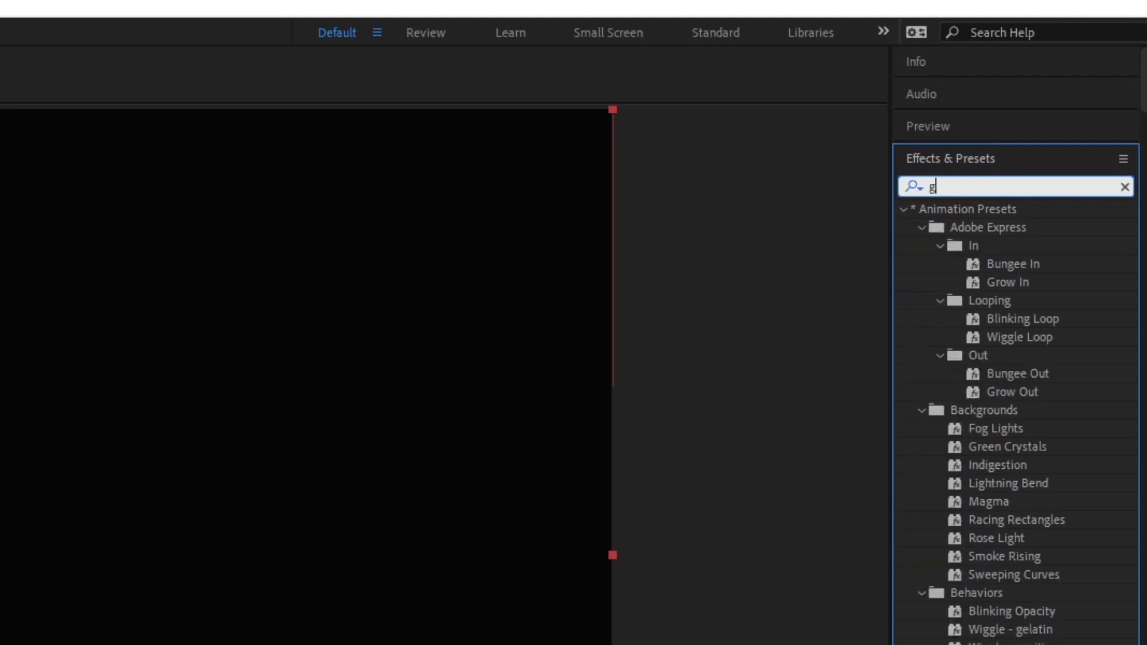
text(radien)
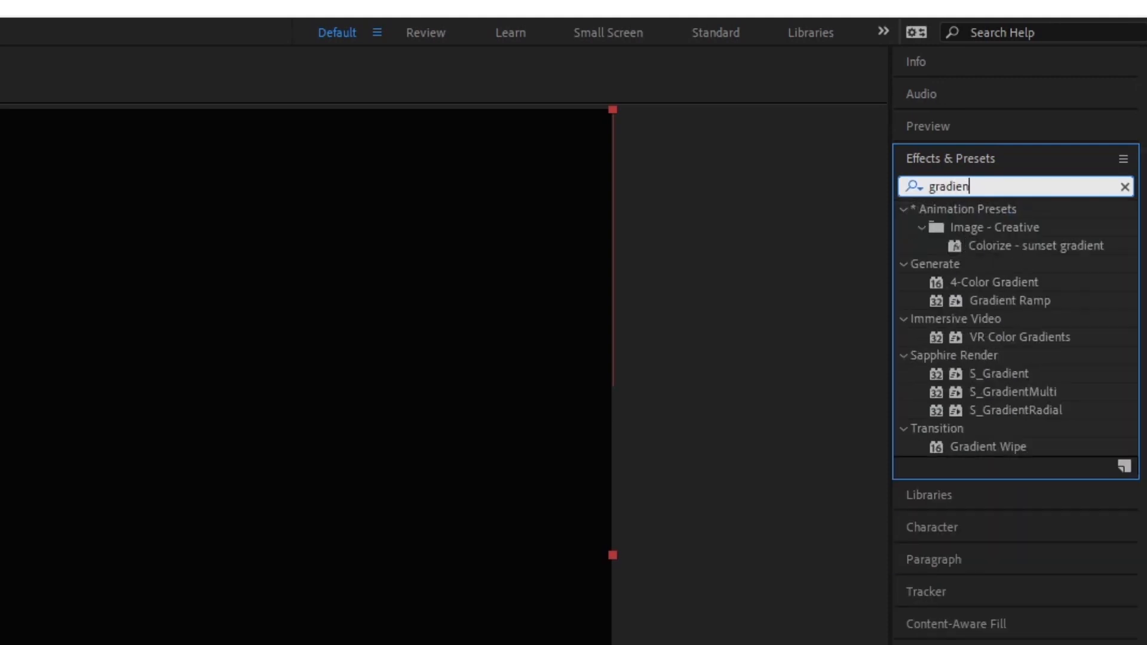
text(t)
click(1024, 299)
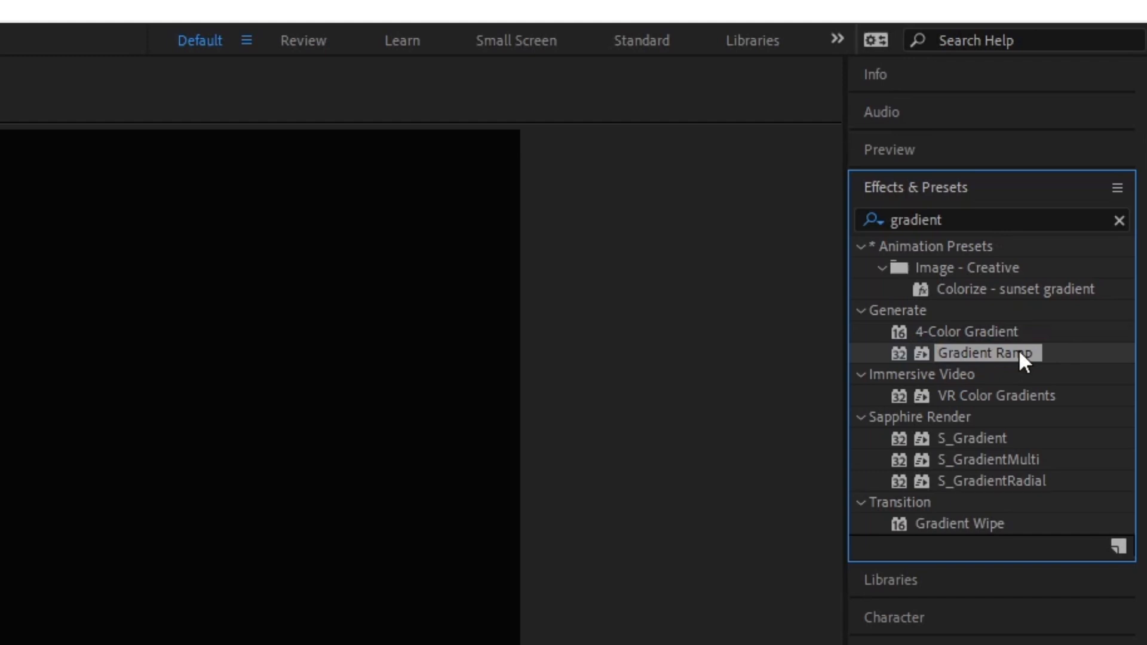
drag(1019, 352, 409, 413)
Set the Gradient Ramp's start color to hex 121212
scroll(583, 257, down, 1)
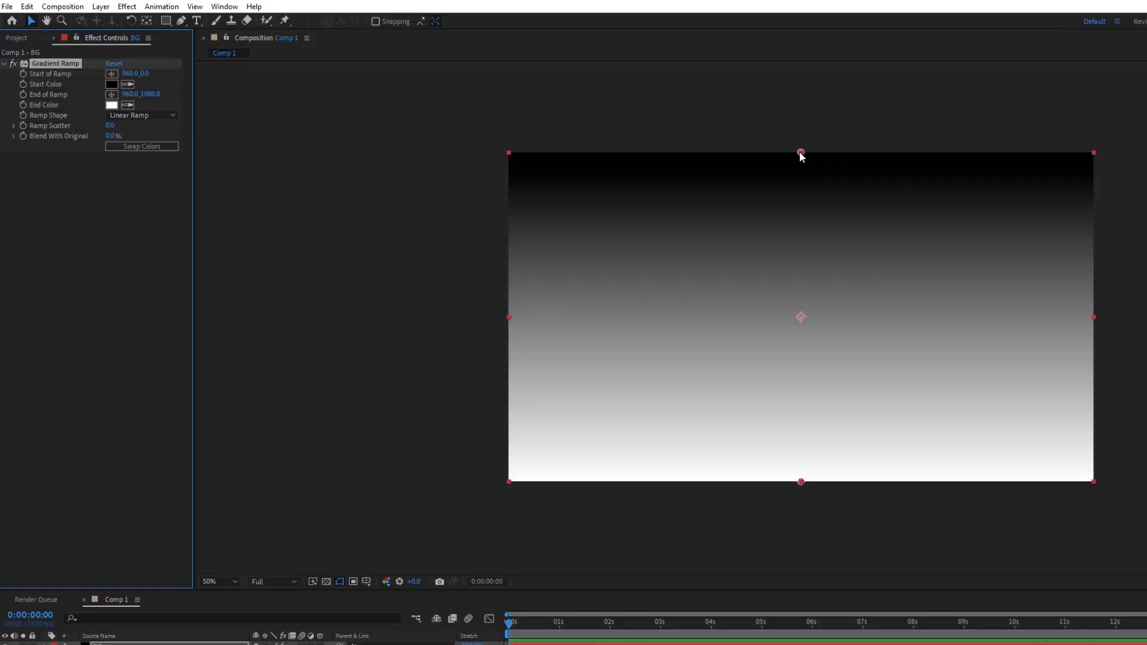
click(802, 154)
click(112, 84)
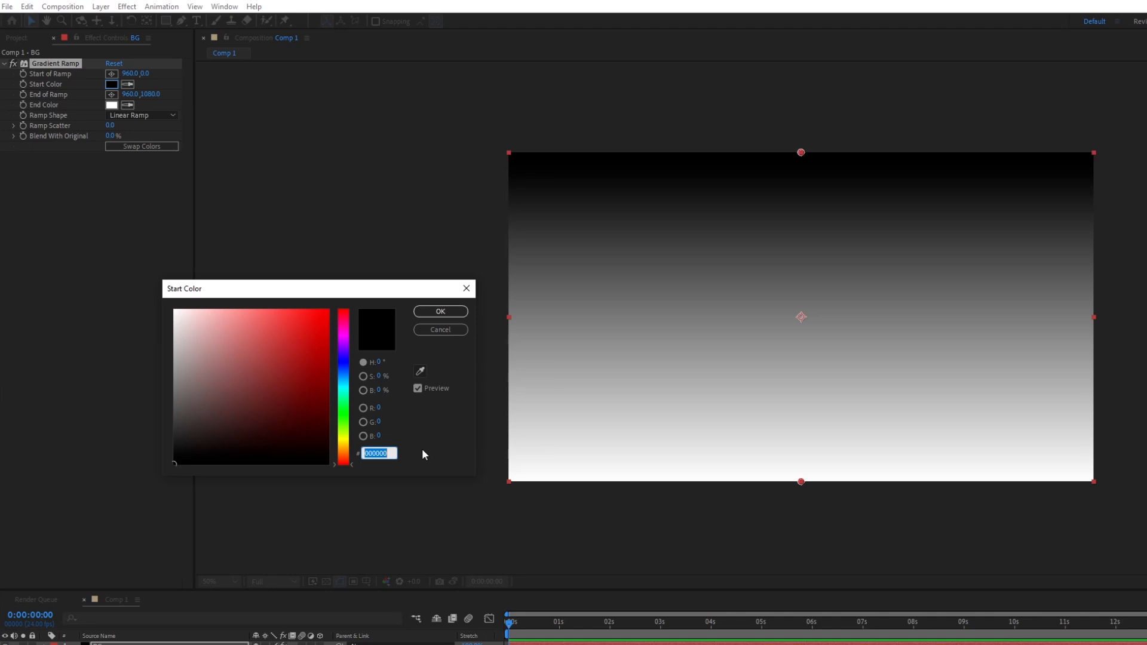
text(121212)
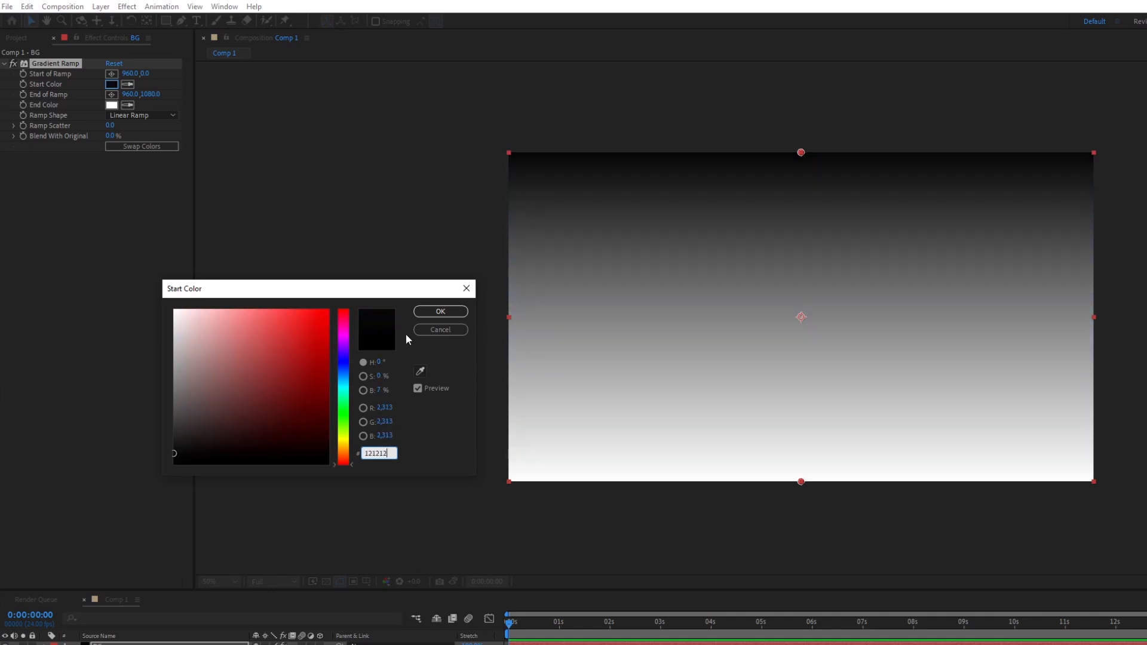
click(432, 312)
Move the ramp's end point to about 192, 680 and set its end color to a light gray
drag(804, 485, 569, 362)
click(112, 104)
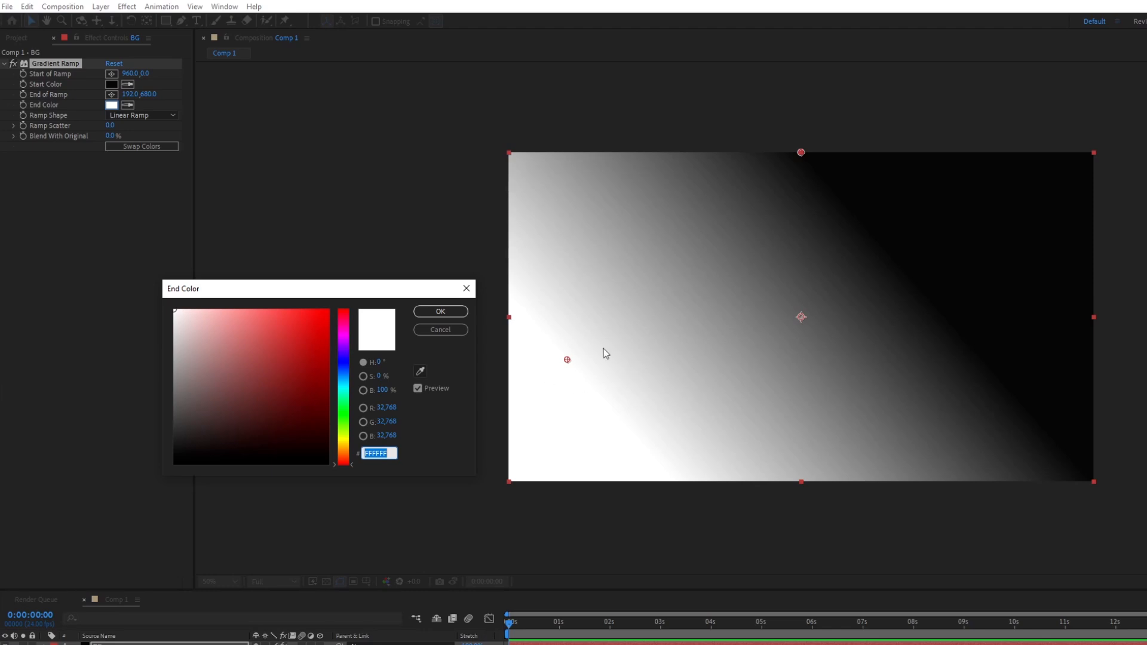
mouse_move(193, 335)
mouse_down()
mouse_move(102, 379)
mouse_move(83, 376)
mouse_up()
drag(188, 365, 170, 362)
click(440, 312)
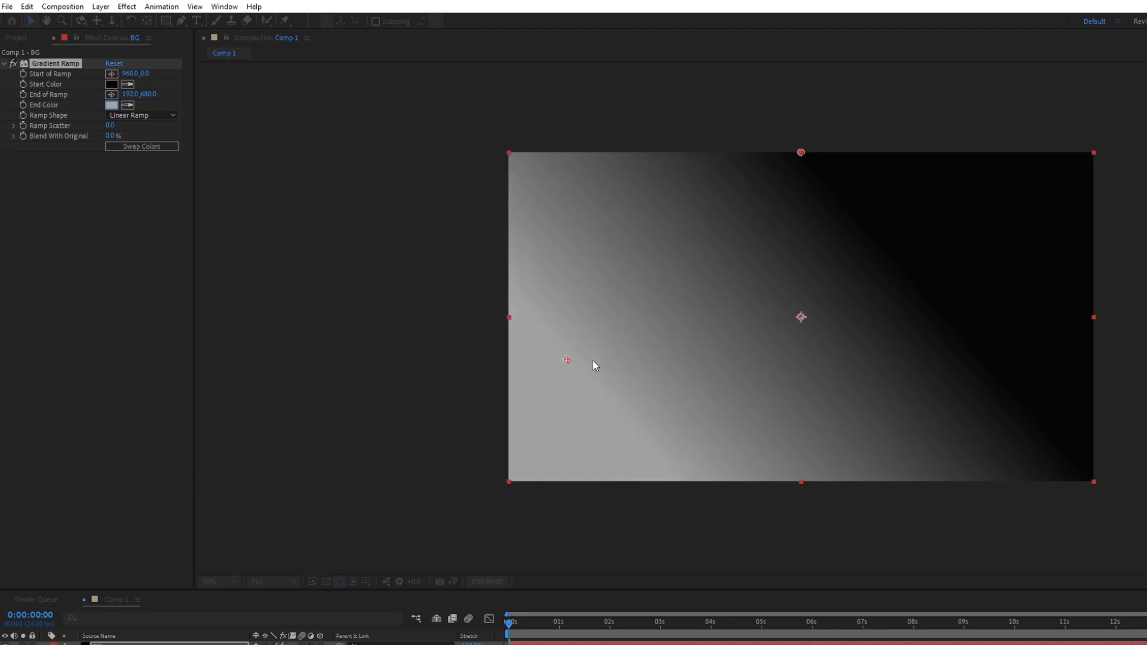
Reposition the ramp to light the upper-left corner, with its end point outside the frame at about -166, -522 and its start point inside near the left edge
drag(567, 359, 523, 237)
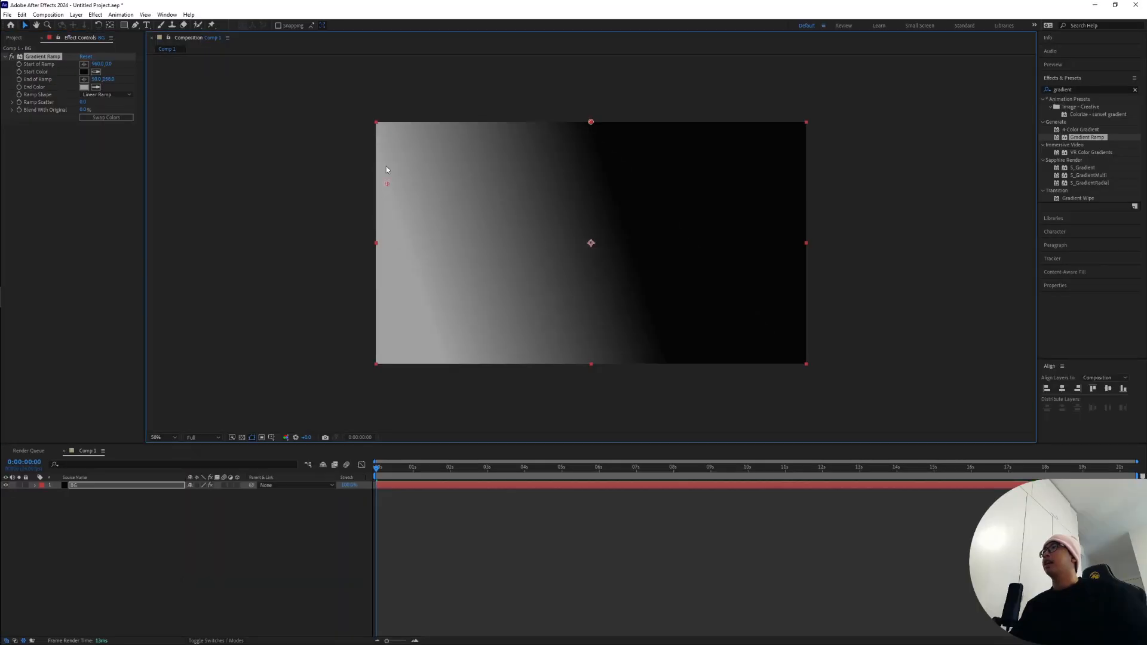
drag(386, 166, 339, 74)
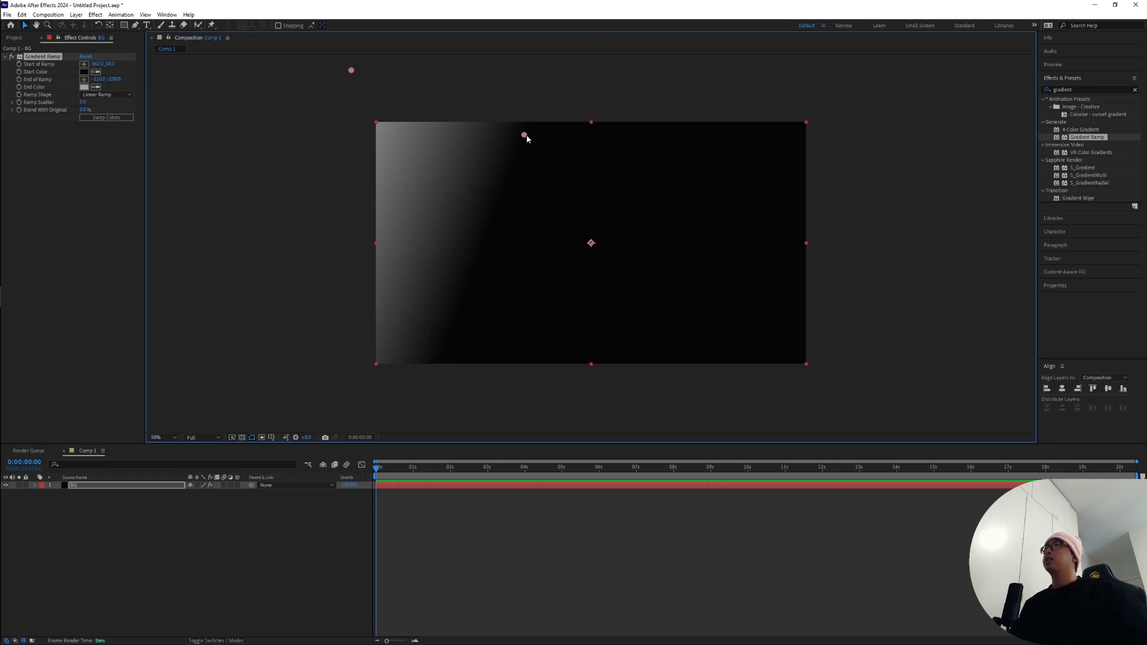
drag(524, 135, 426, 209)
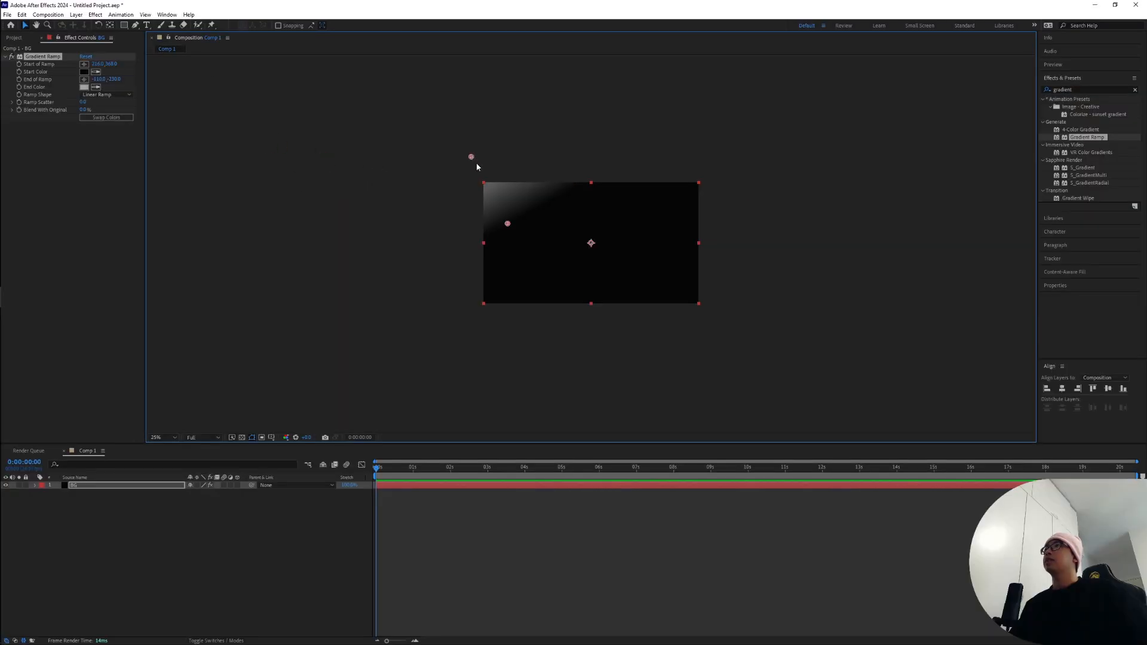
drag(471, 157, 462, 127)
scroll(458, 159, up, 2)
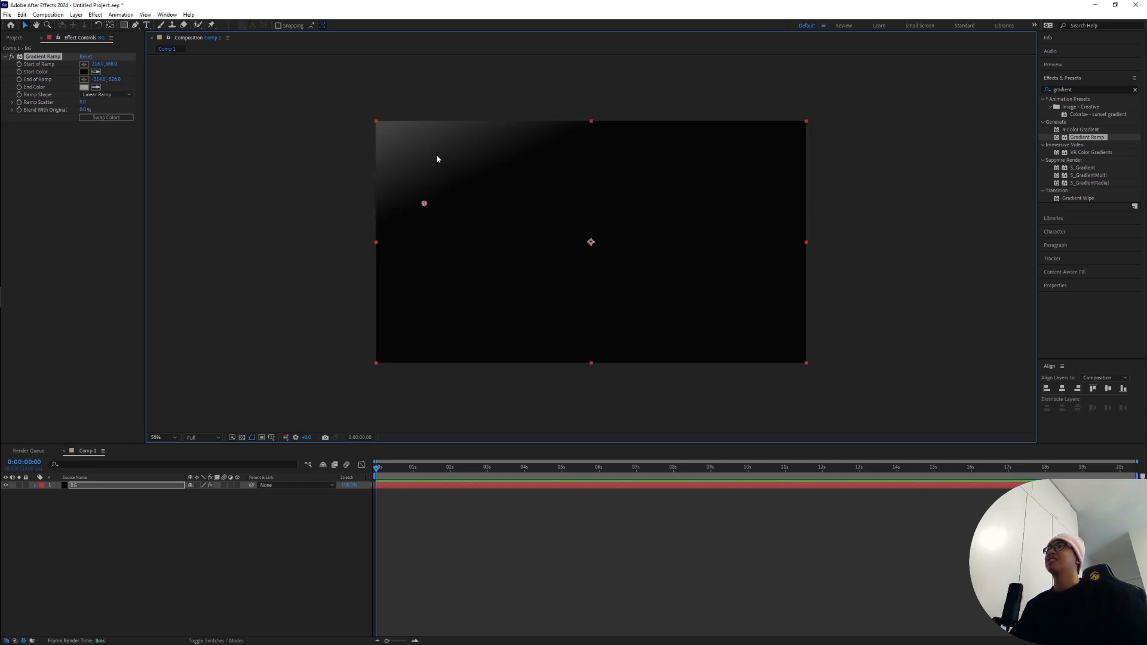
key(comma)
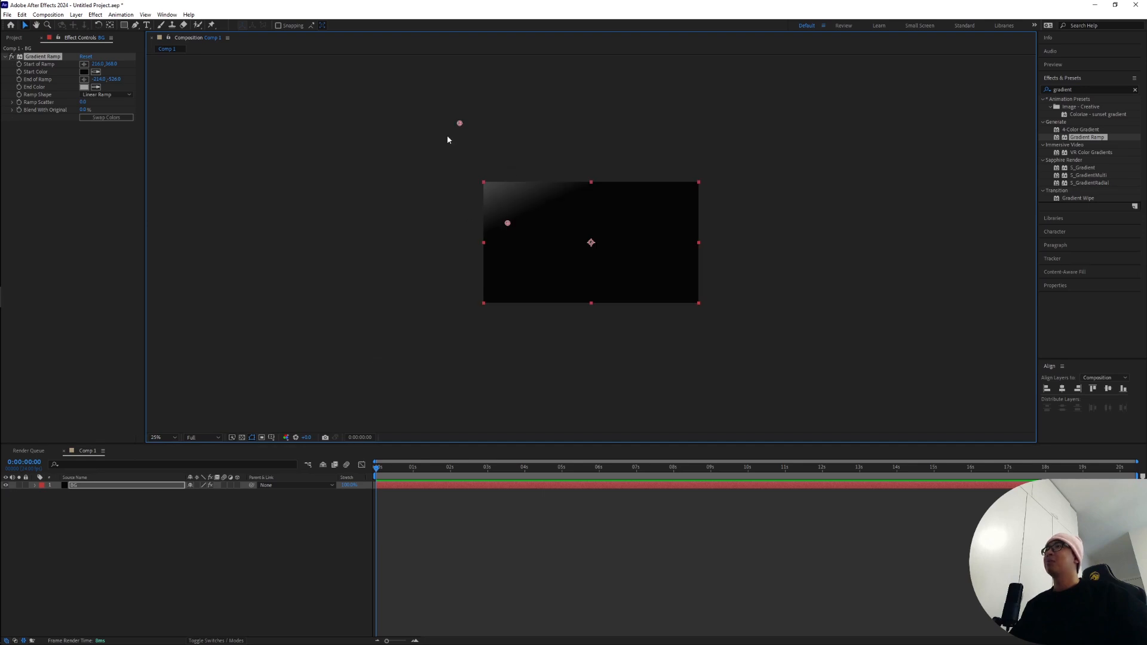
drag(462, 134, 460, 137)
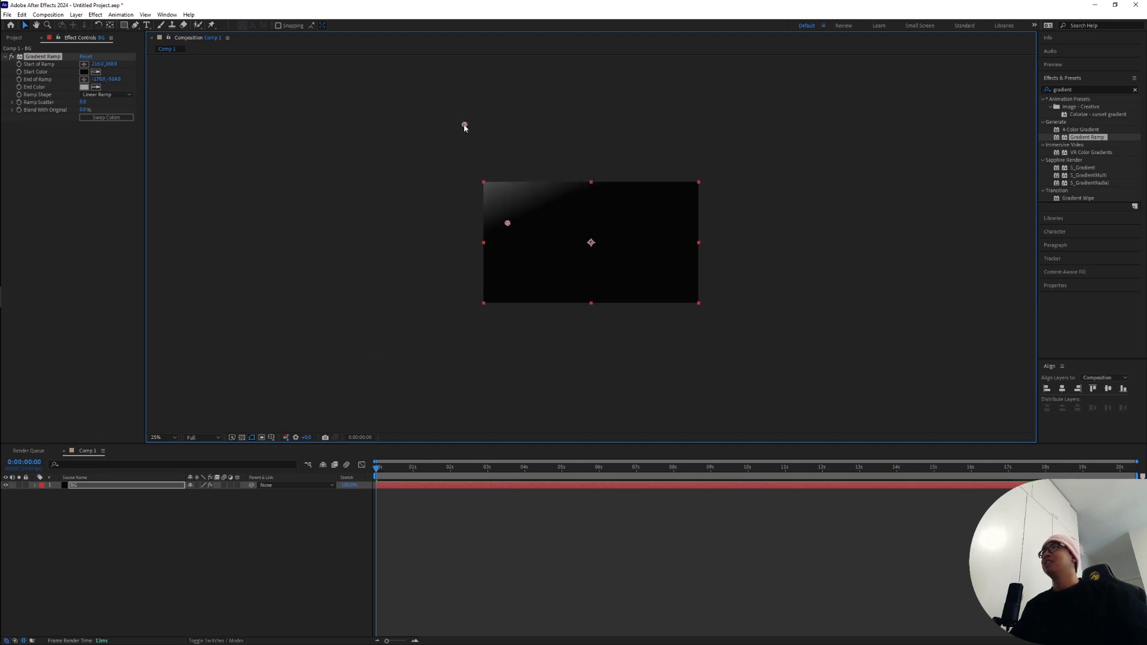
mouse_move(508, 224)
mouse_down()
mouse_move(521, 239)
mouse_move(511, 229)
mouse_up()
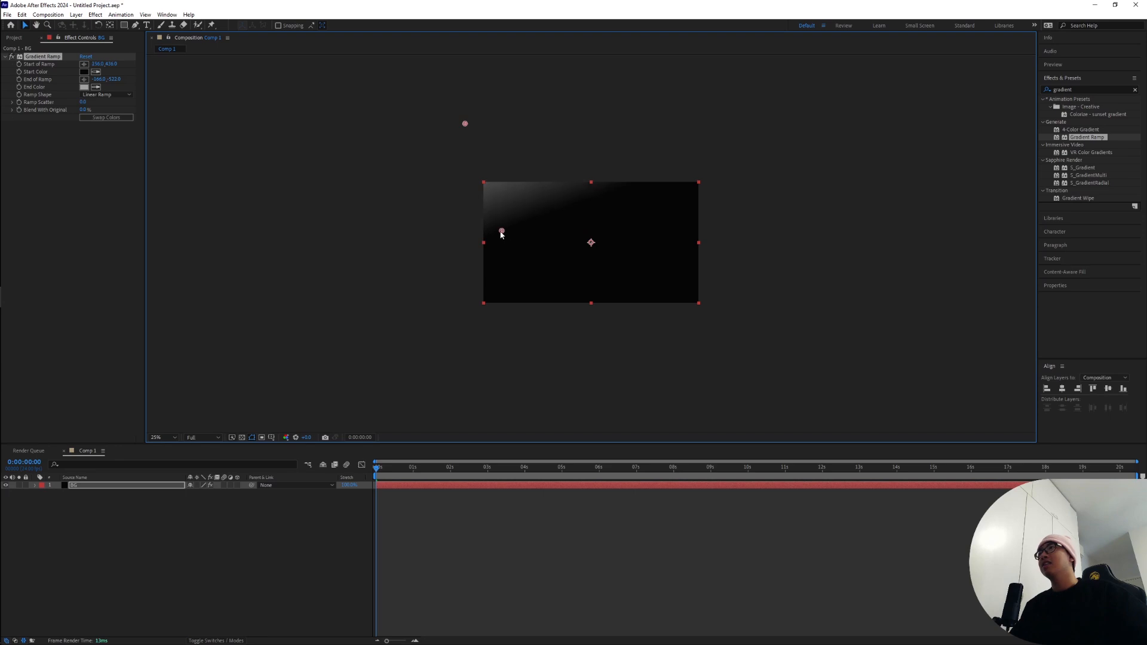
Lock the BG layer and fit the composition in the viewer
click(162, 439)
click(162, 451)
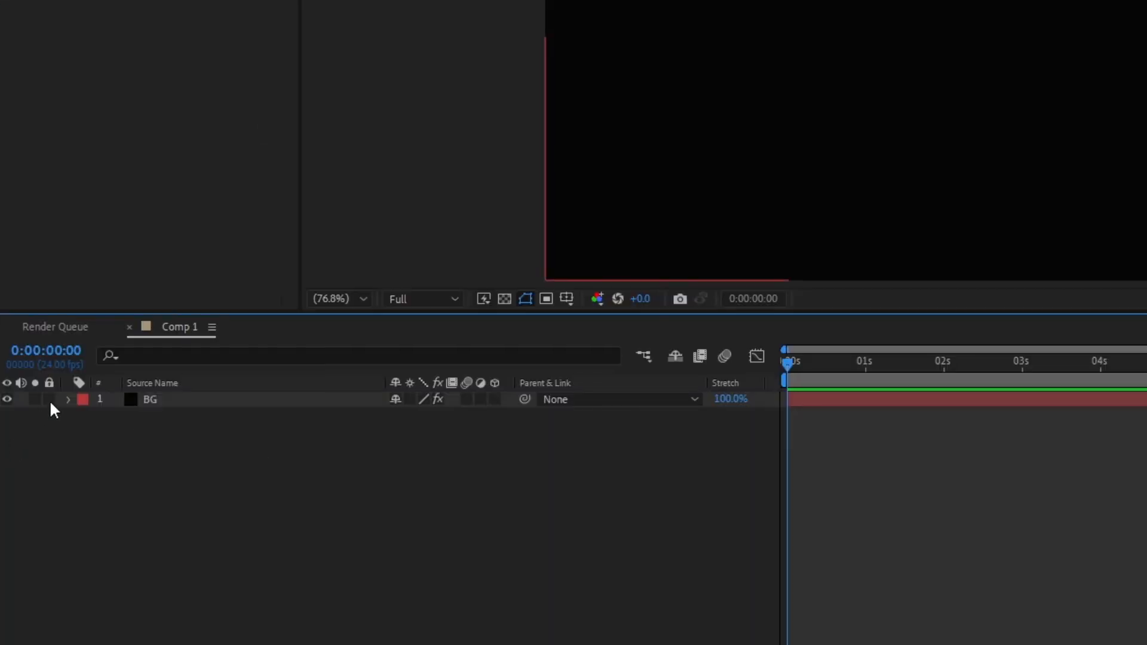
click(50, 400)
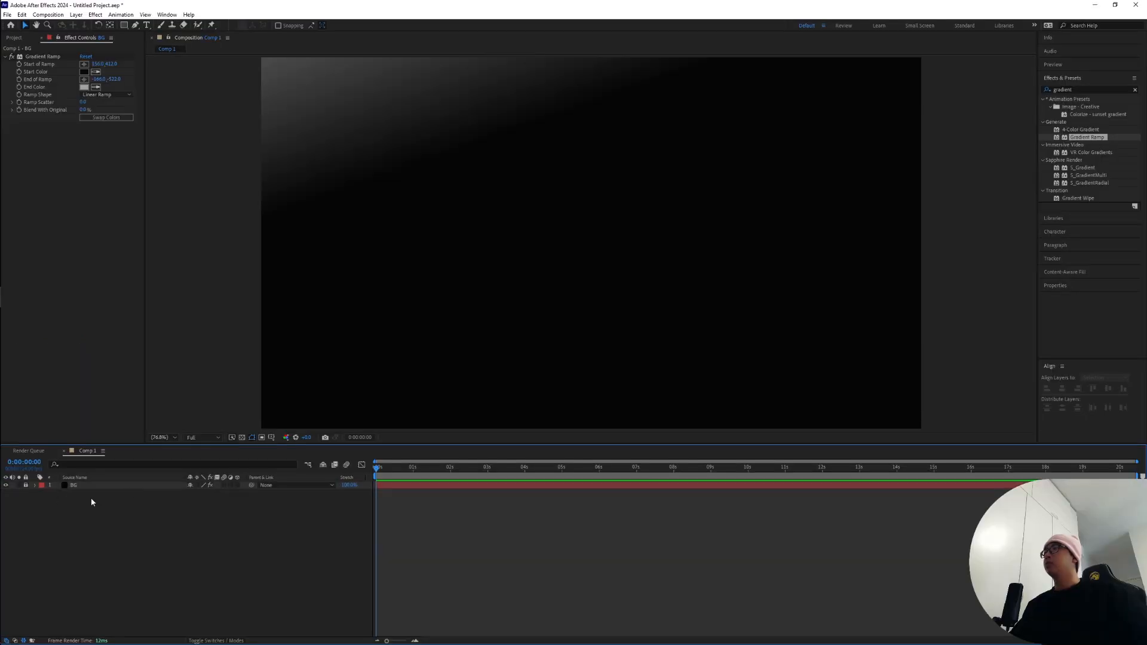
scroll(405, 334, down, 1)
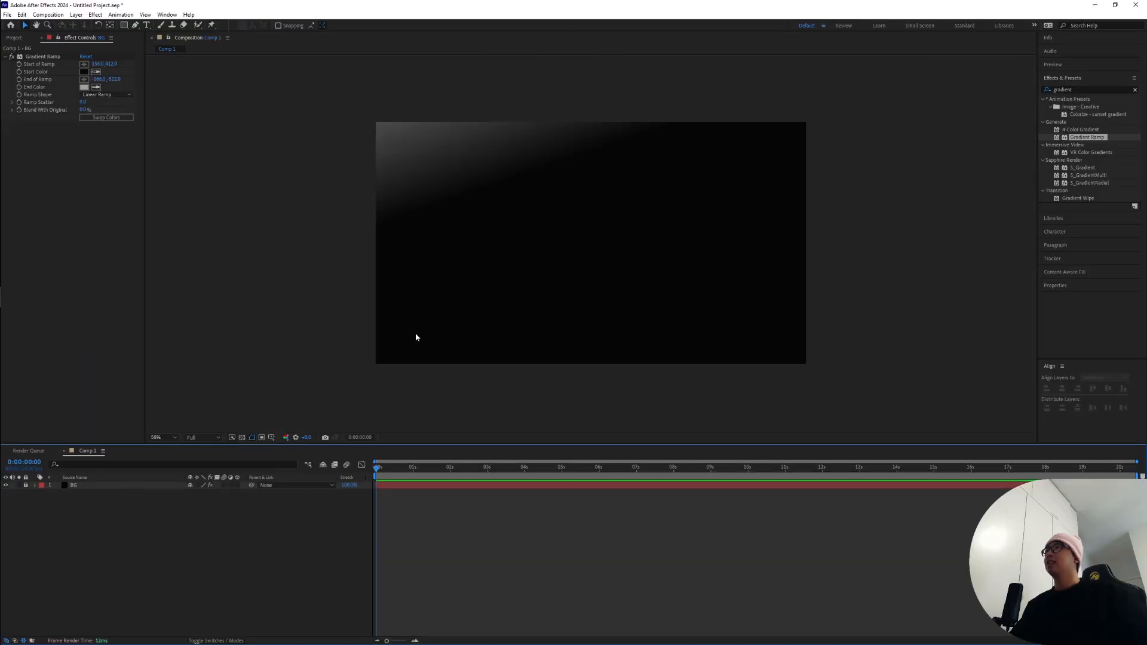
click(169, 439)
click(173, 454)
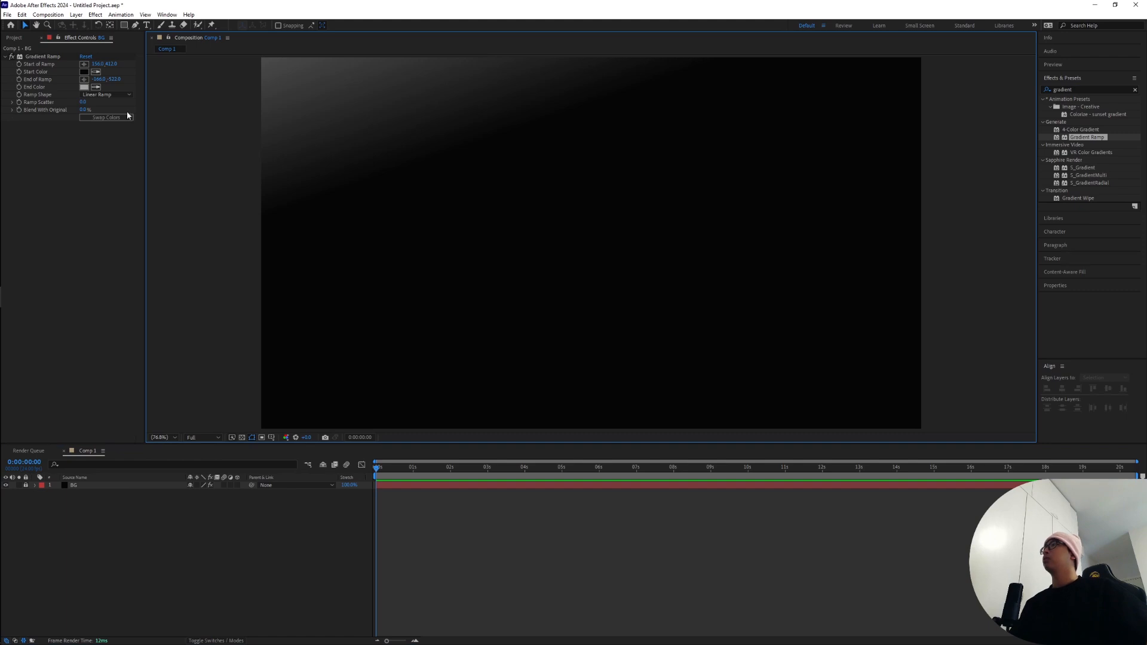
click(320, 541)
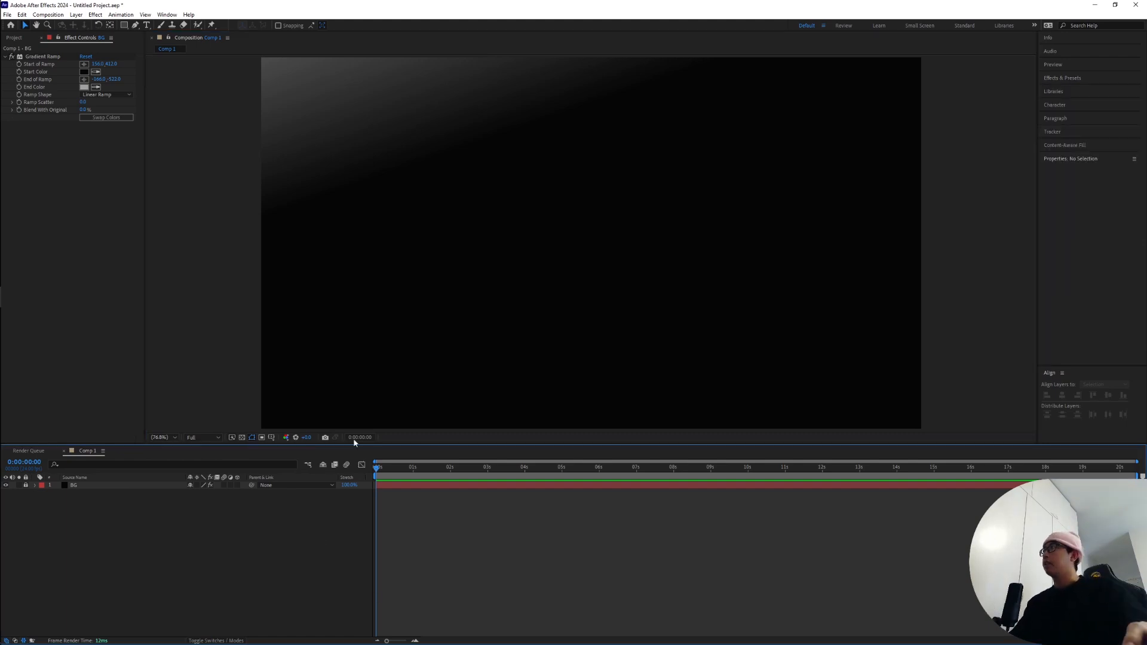
Create a new text layer reading "STOP" and finish editing its text
click(76, 14)
mouse_move(90, 23)
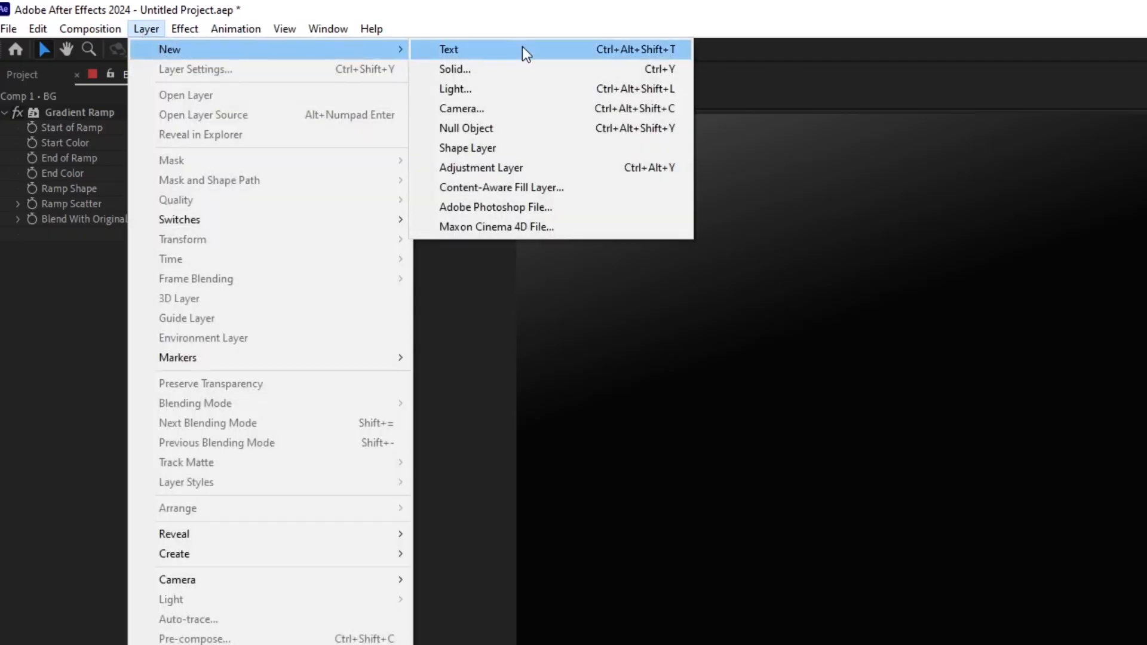
click(259, 23)
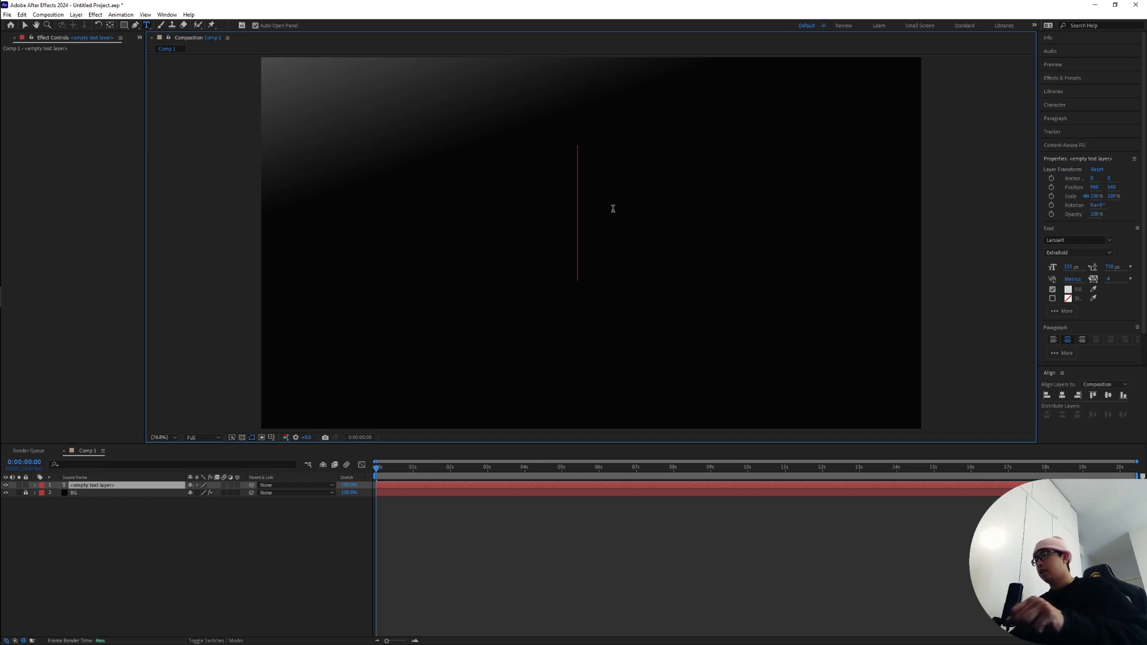
text(STOP)
click(82, 486)
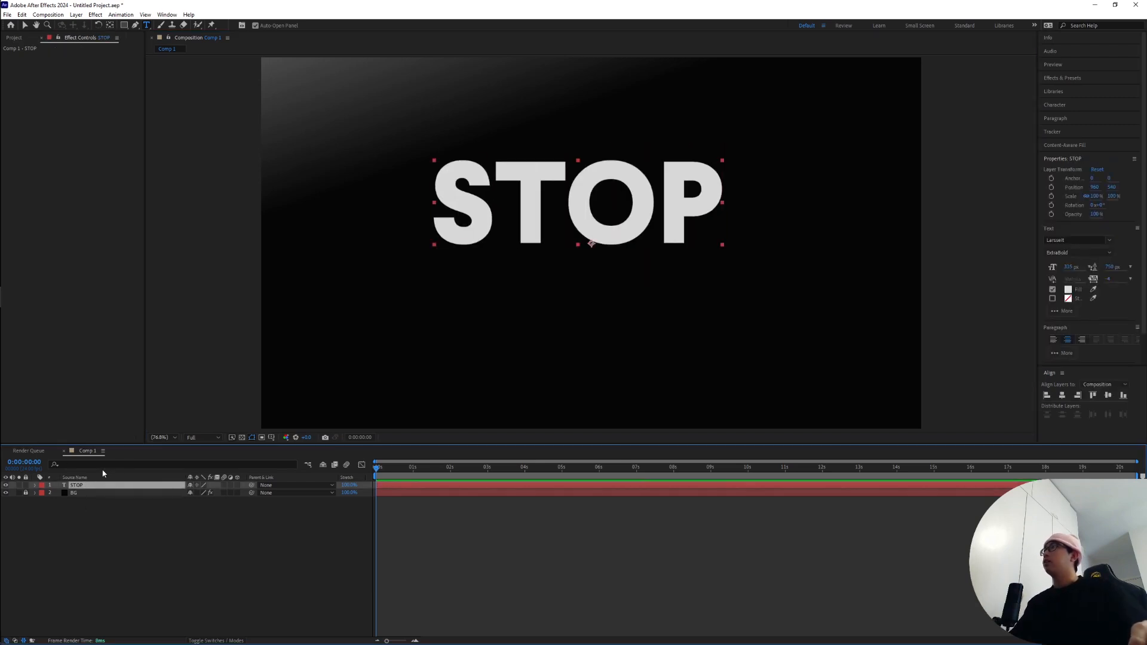
Move the STOP layer's anchor point to the text's center and center the layer horizontally and vertically in the composition
key(y)
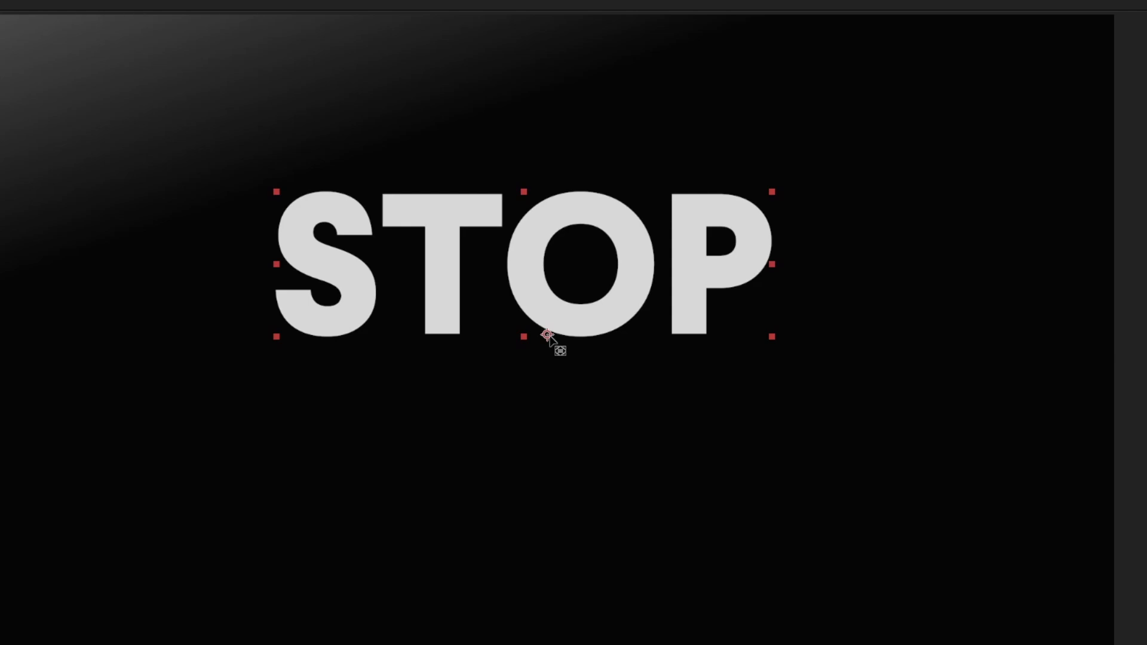
drag(548, 333, 532, 262)
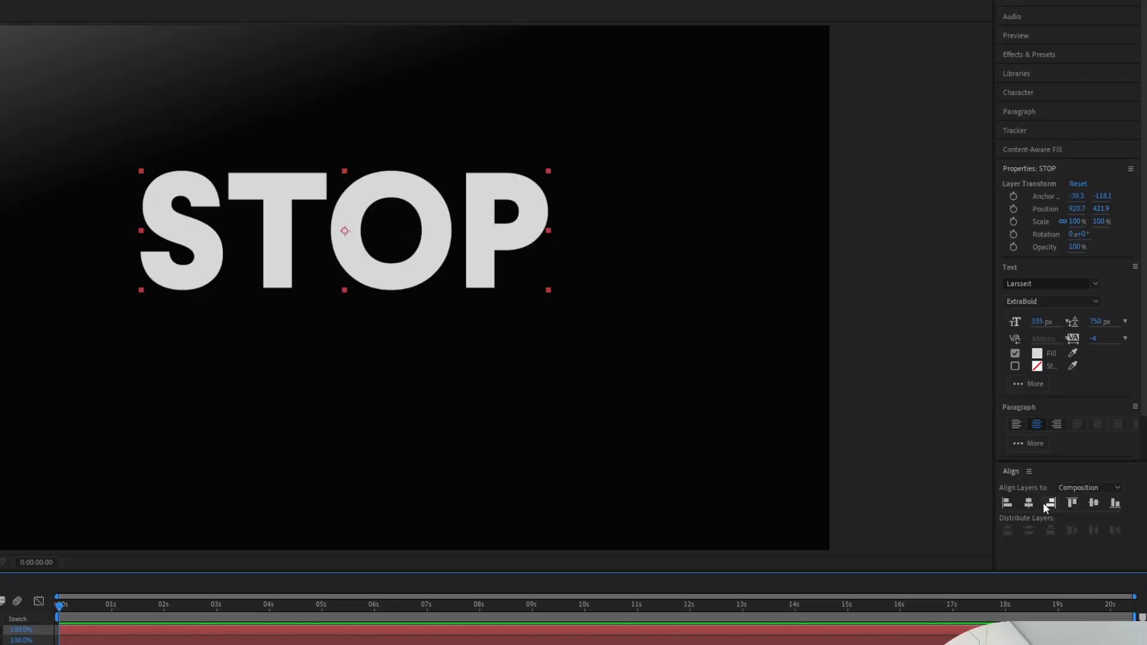
click(1030, 503)
click(1094, 503)
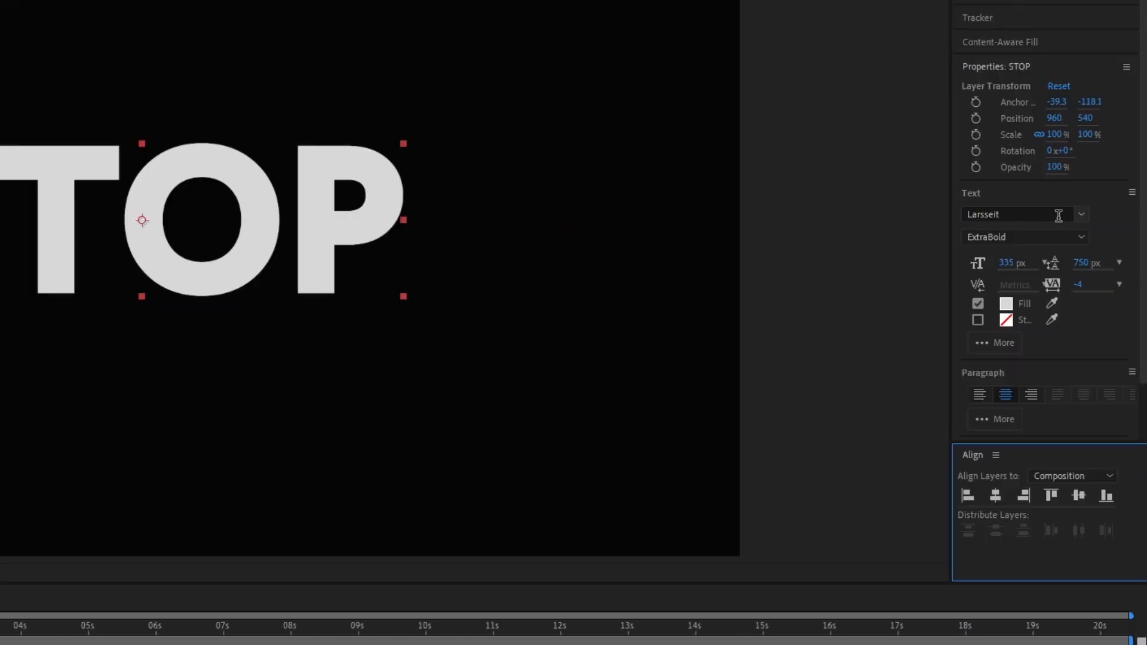
Browse the font list and set the STOP text's font to Univers LT 85 ExtraBlack
click(1022, 284)
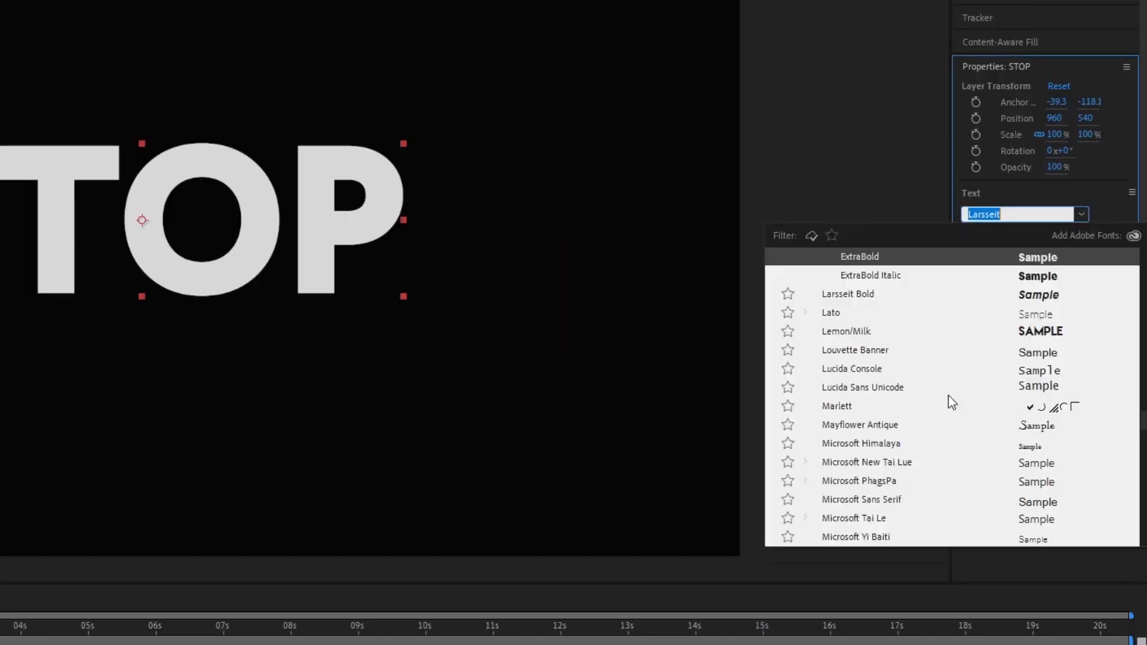
scroll(946, 411, up, 10)
scroll(889, 381, up, 8)
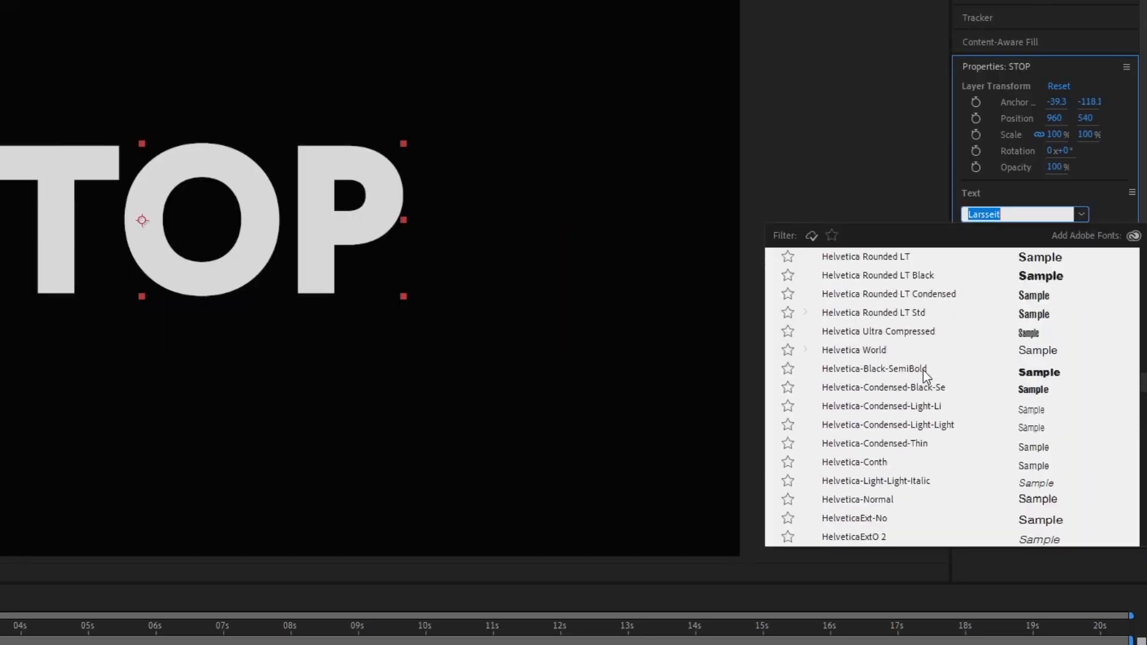
scroll(885, 371, up, 6)
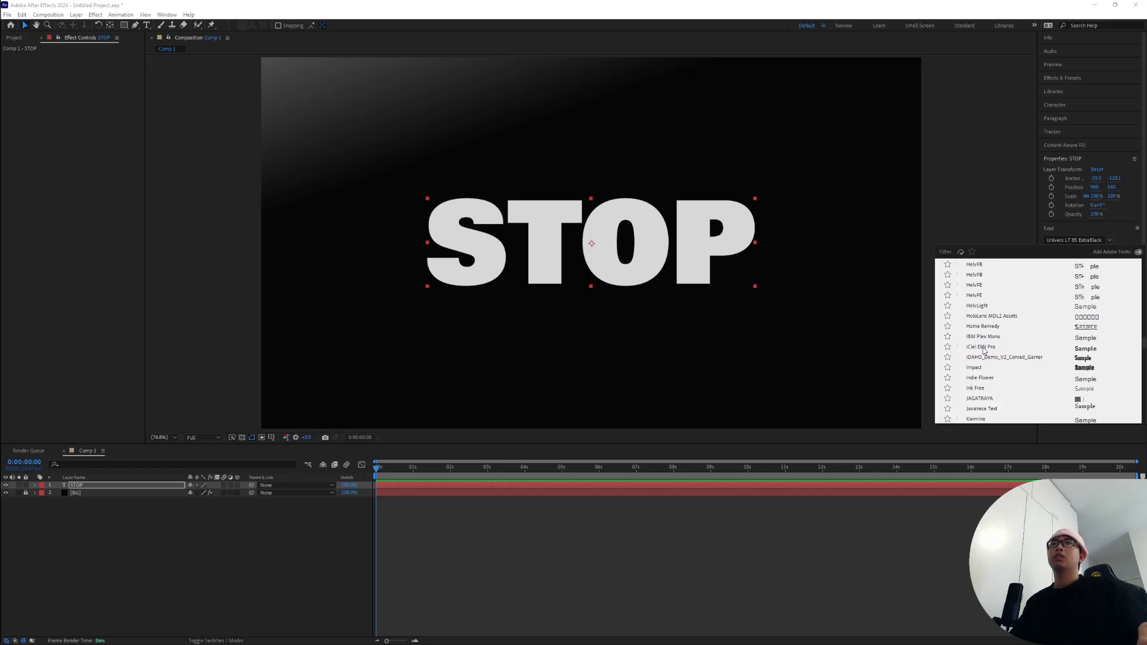
scroll(984, 351, down, 5)
double_click(1064, 240)
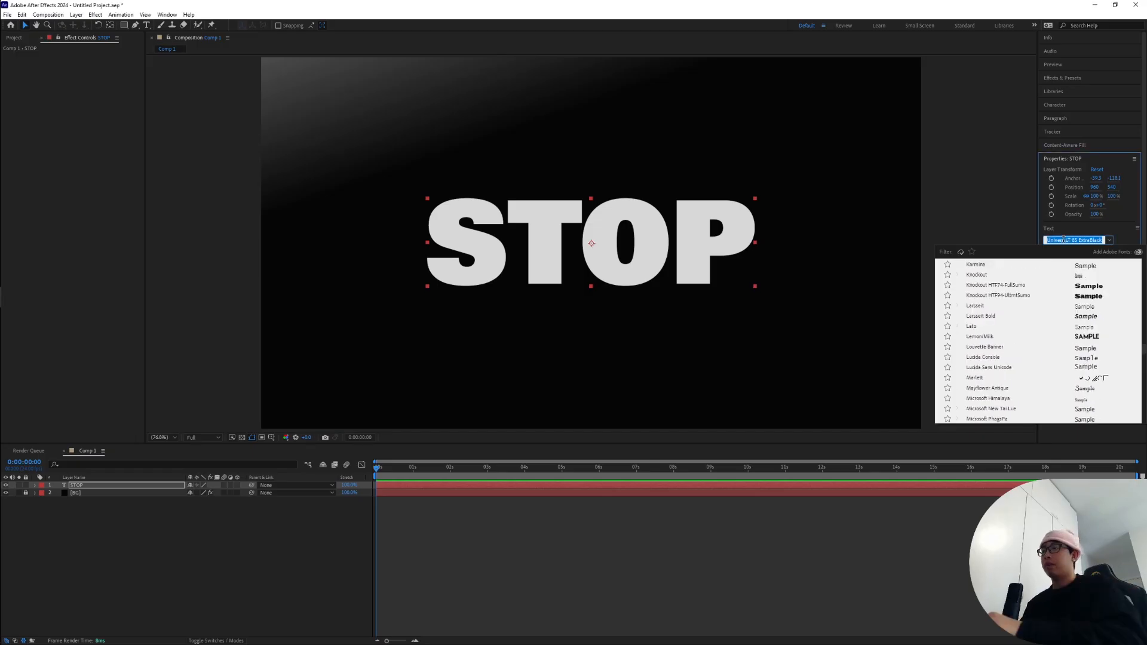
Set the STOP text's font to Larsseit in the ExtraBold style
click(974, 316)
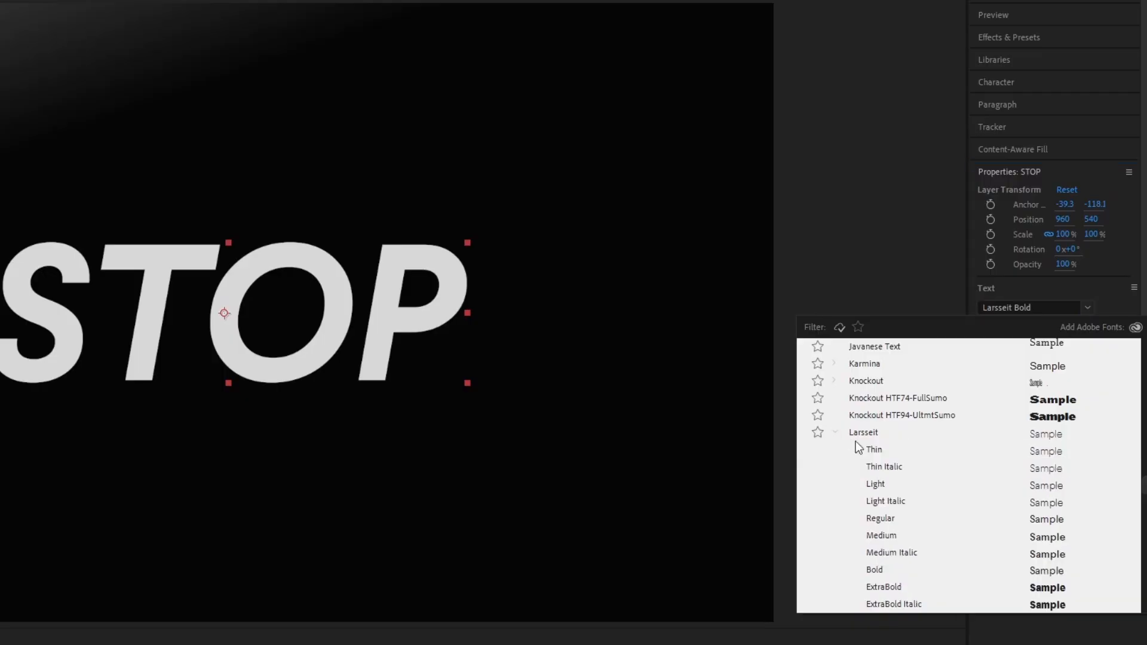
scroll(858, 448, down, 2)
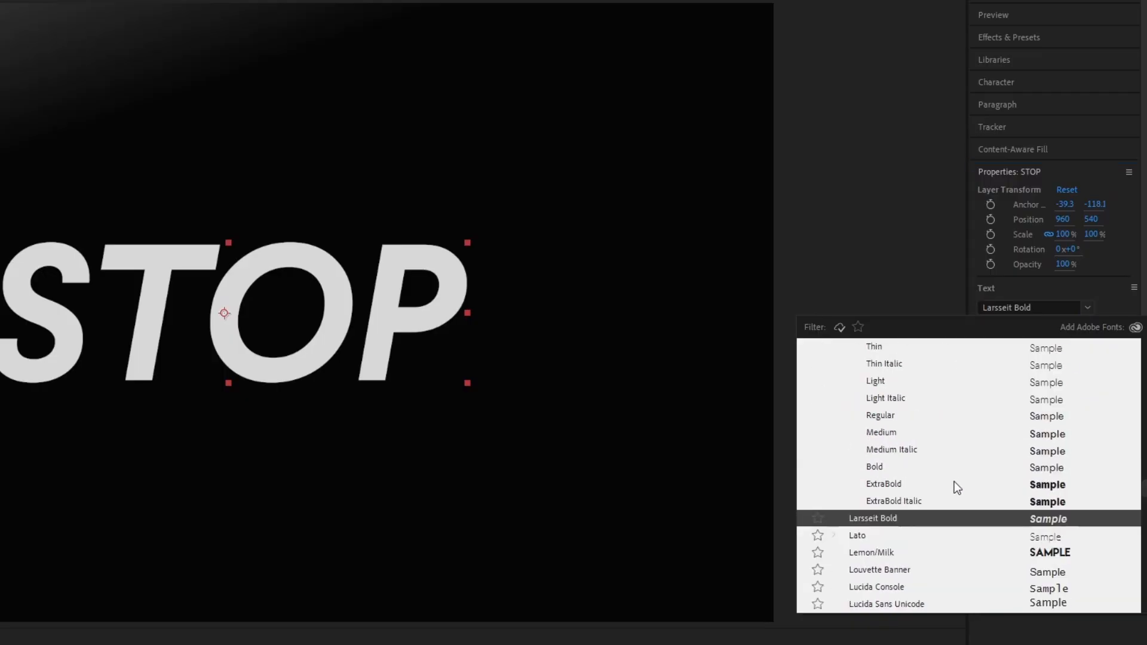
click(891, 484)
click(890, 485)
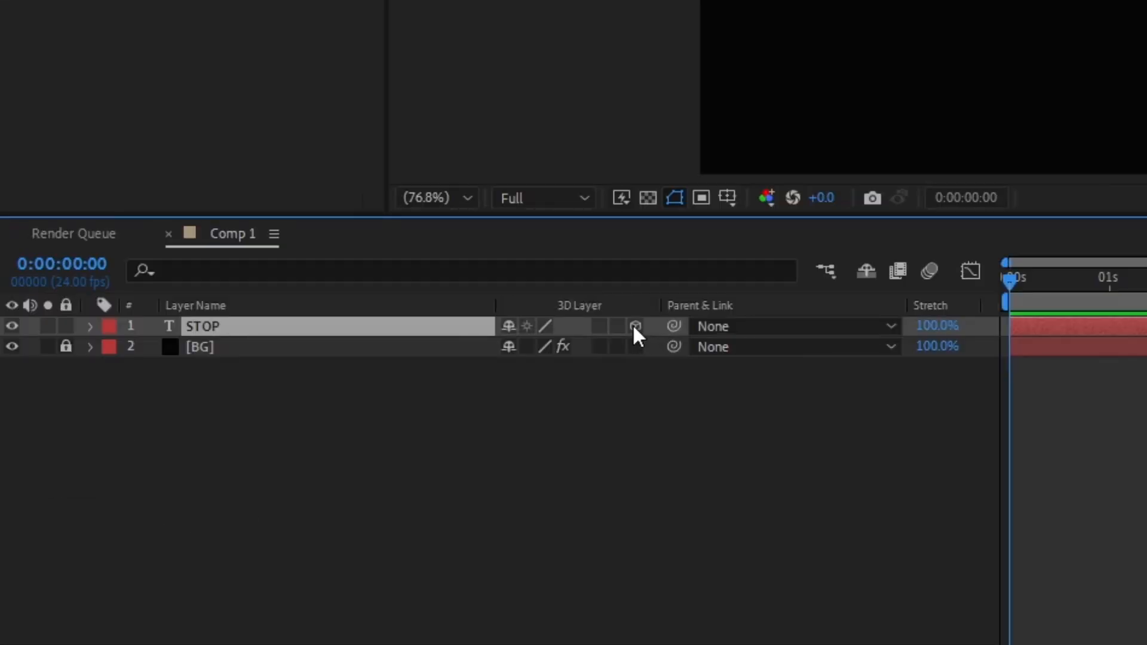
Make the STOP text a 3D layer and keep Cinema 4D as the composition's 3D renderer
click(633, 327)
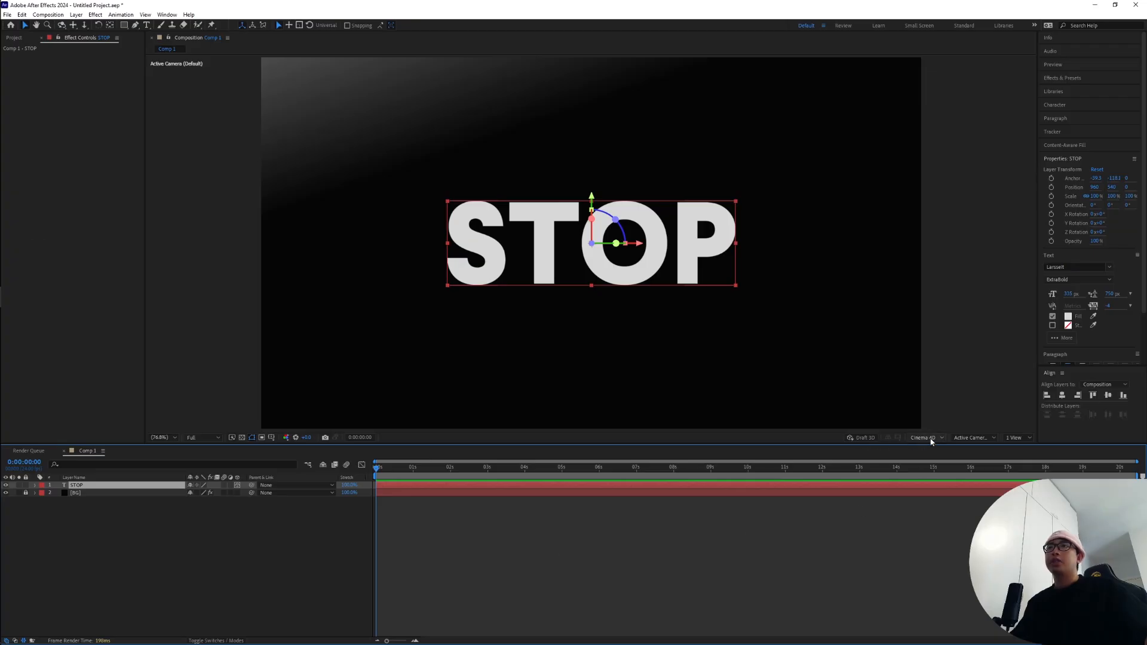
click(930, 439)
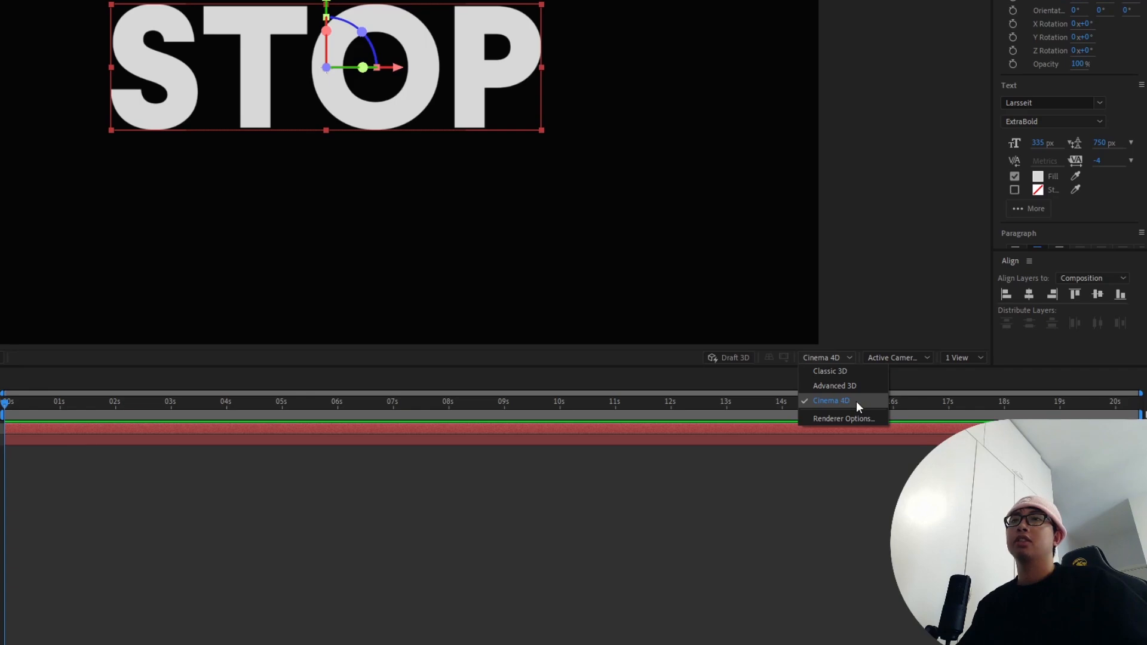
click(791, 537)
Set the Extrusion Depth in the STOP layer's Geometry Options to 300
click(75, 370)
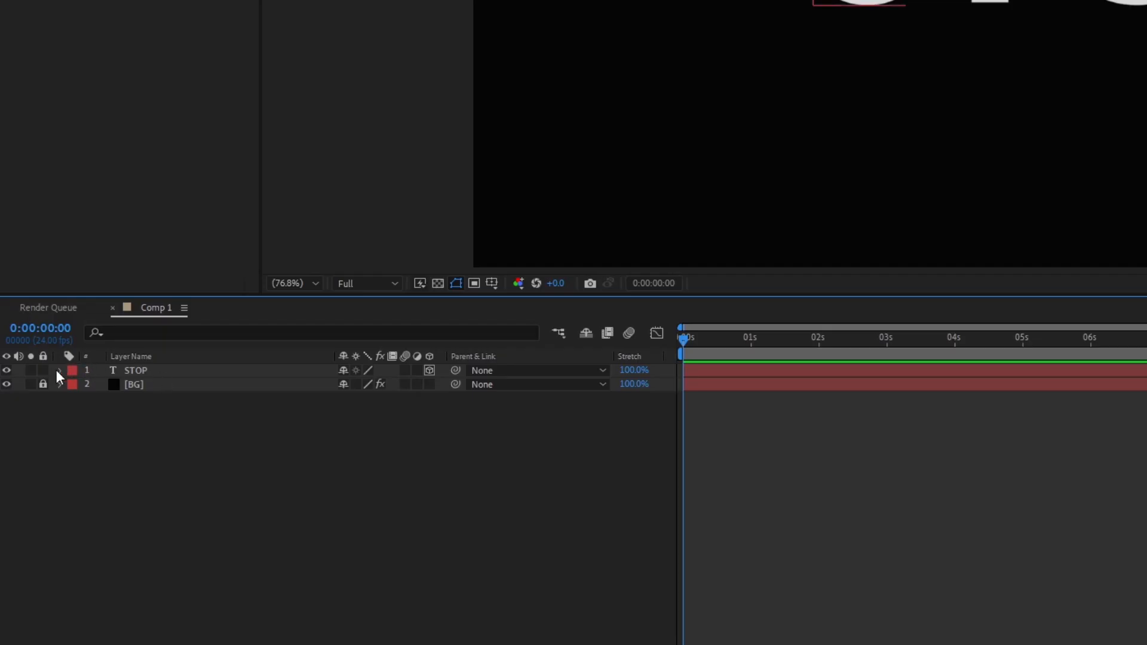
click(60, 370)
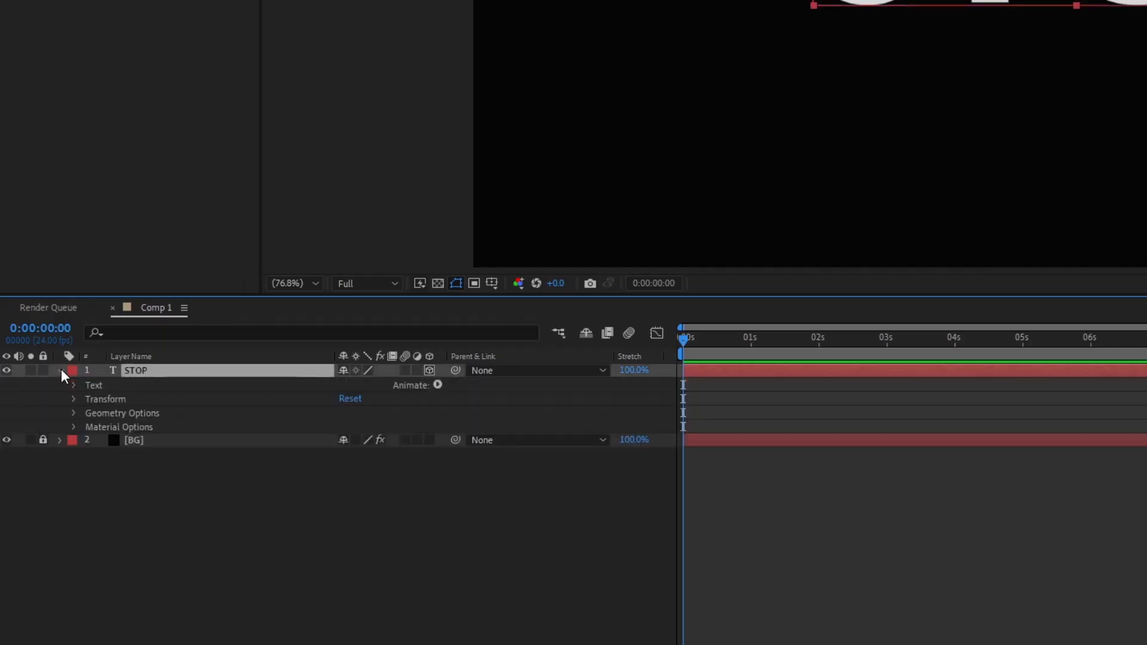
click(92, 414)
click(43, 508)
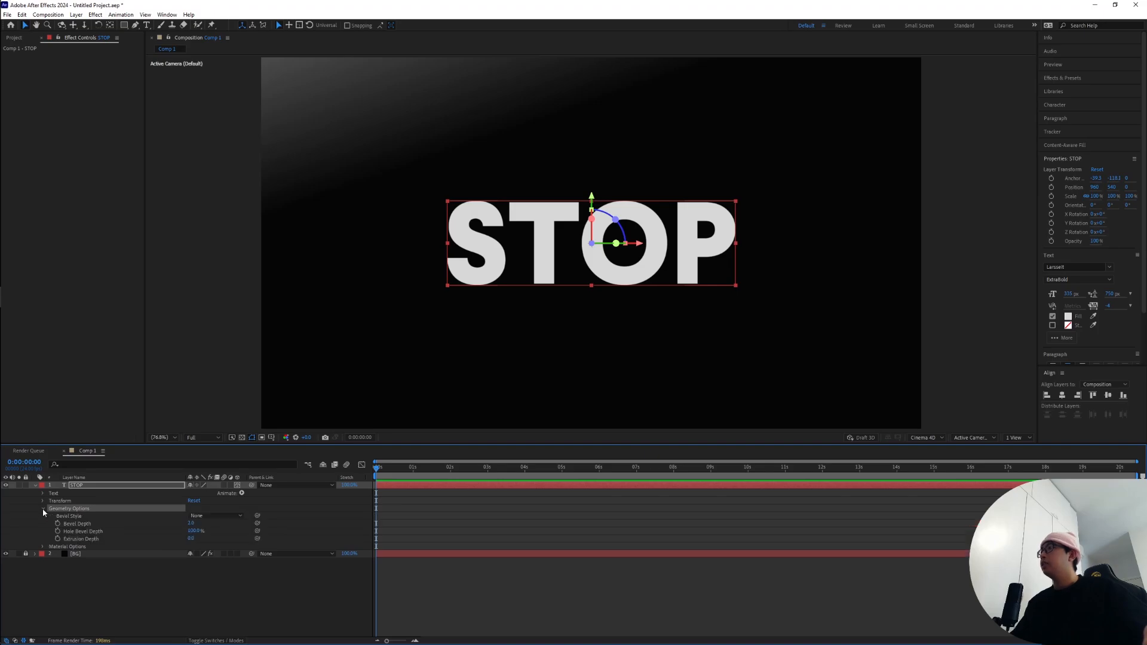
click(71, 540)
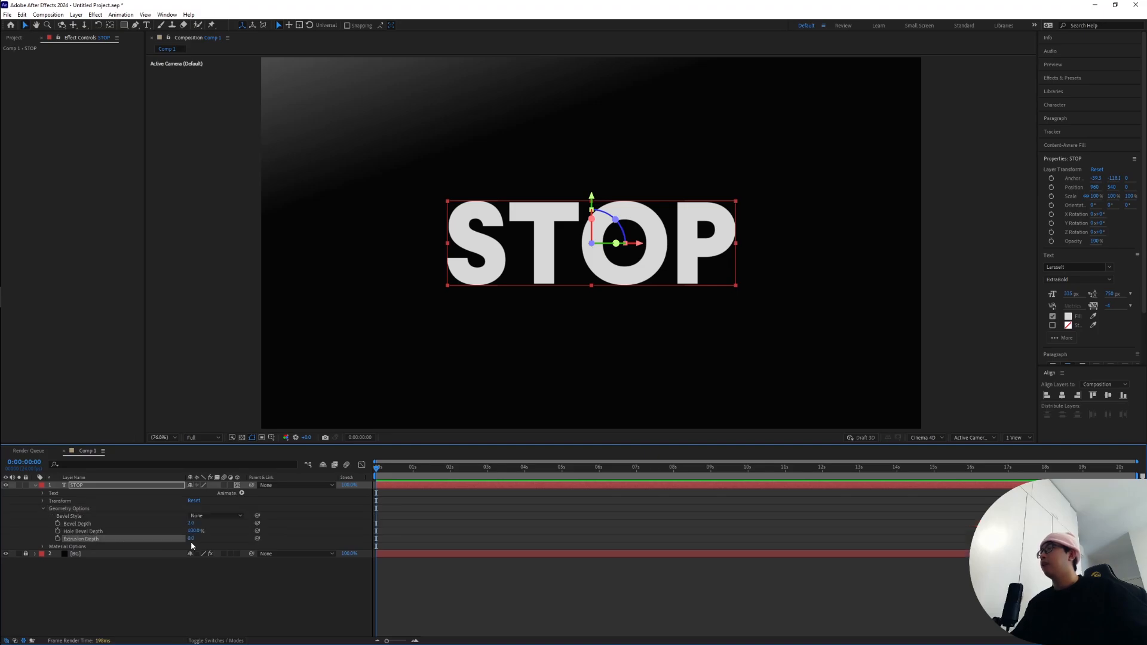
text(300)
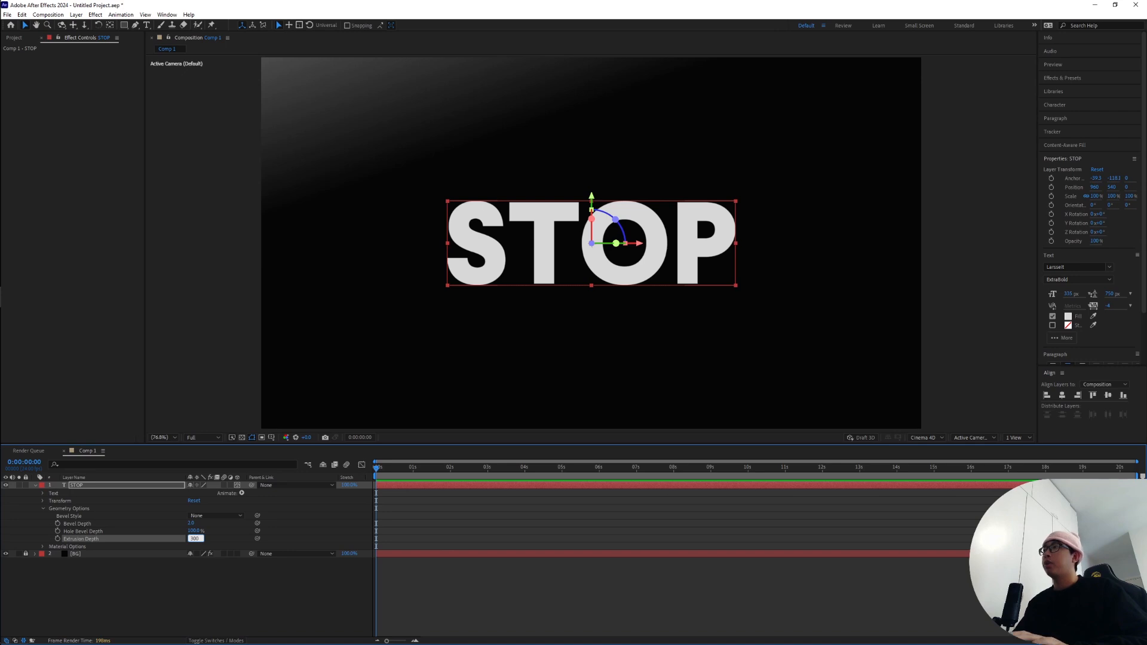
key(Return)
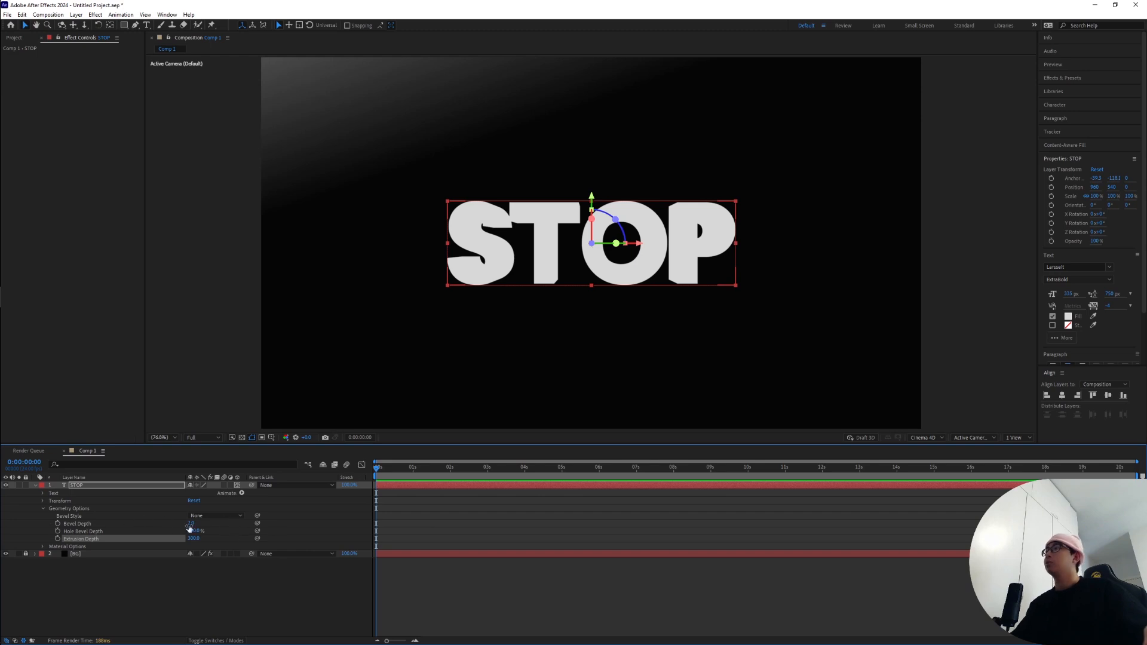
Switch to the Top view and move the STOP layer's anchor point along Z to about 149, the middle of the extrusion
key(F2)
click(83, 486)
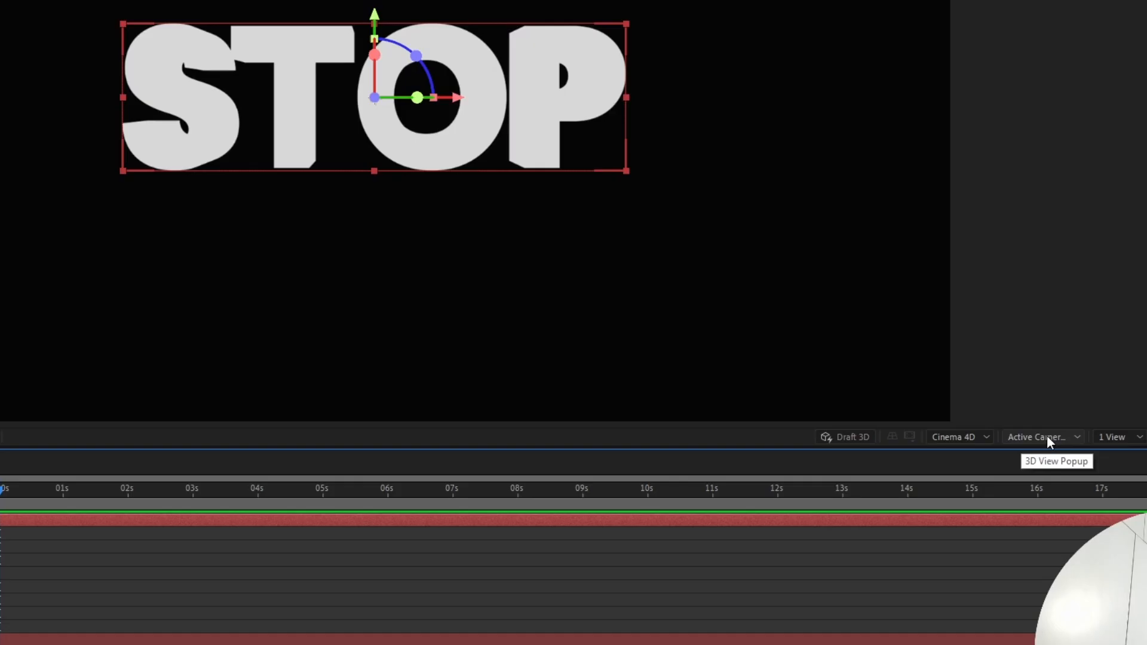
click(1047, 436)
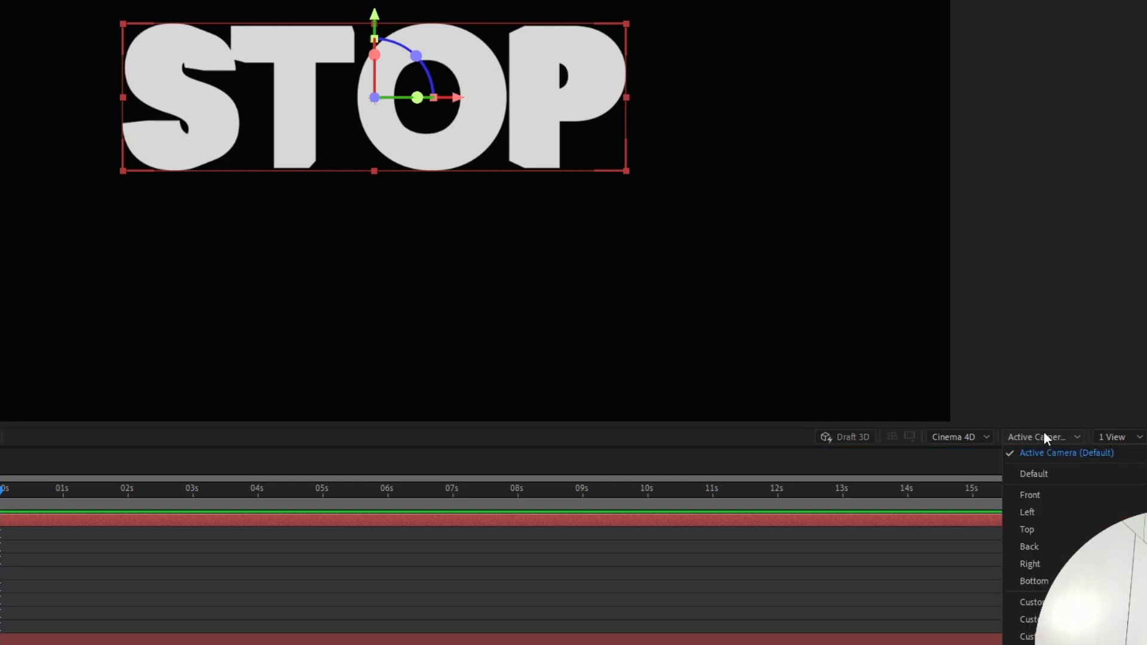
click(1028, 529)
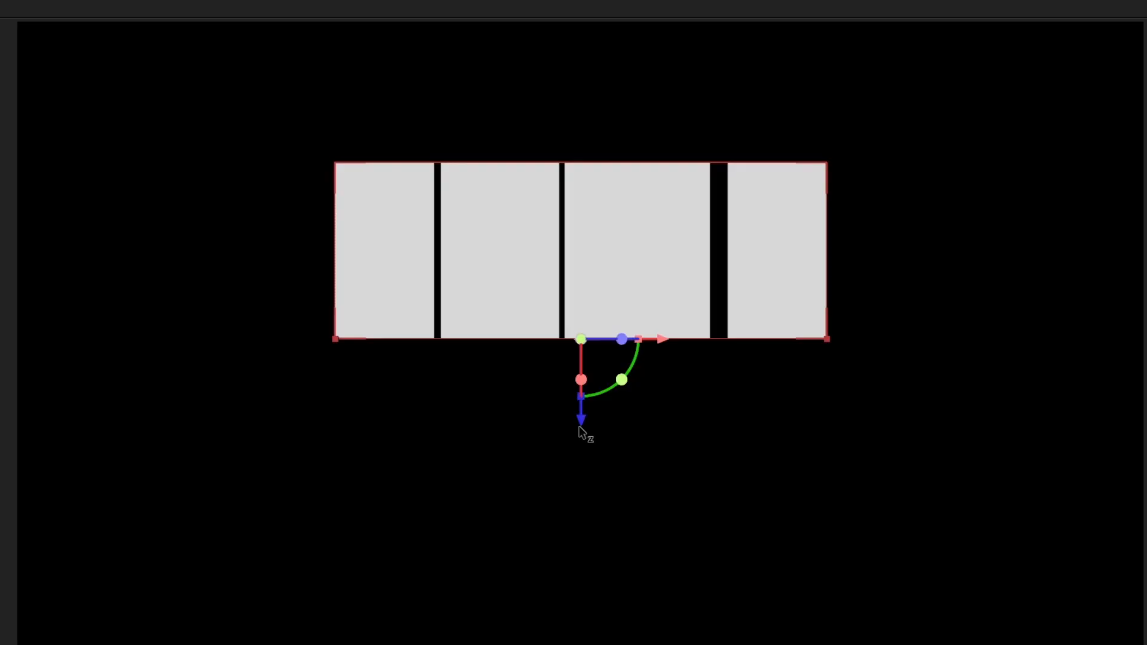
drag(581, 431, 598, 247)
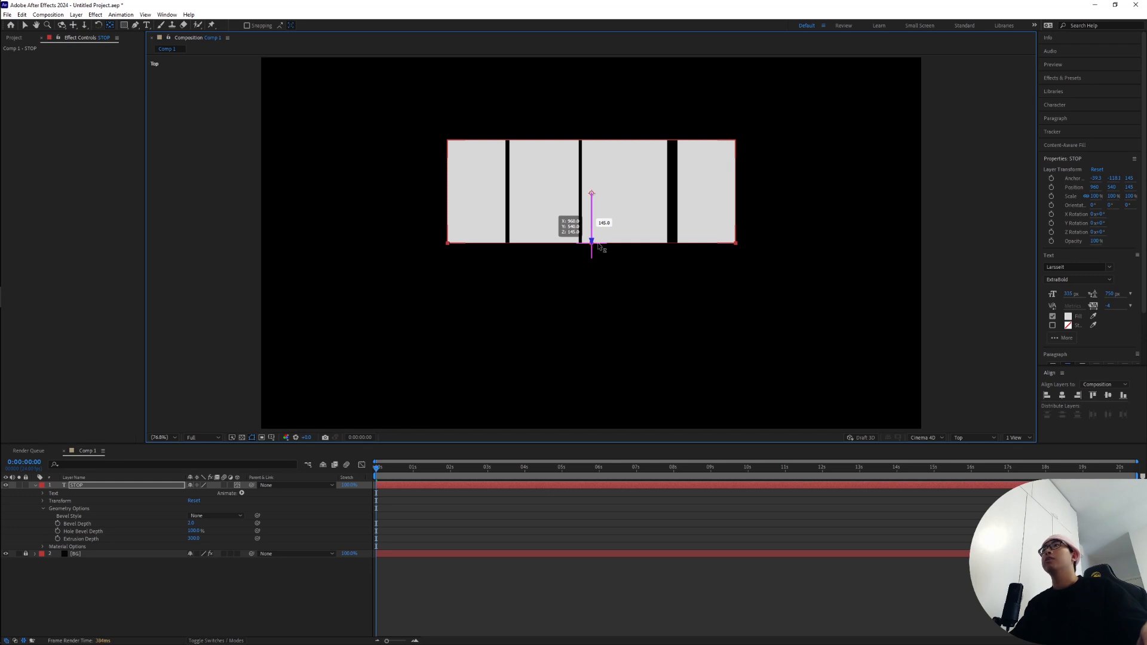
drag(602, 243, 600, 243)
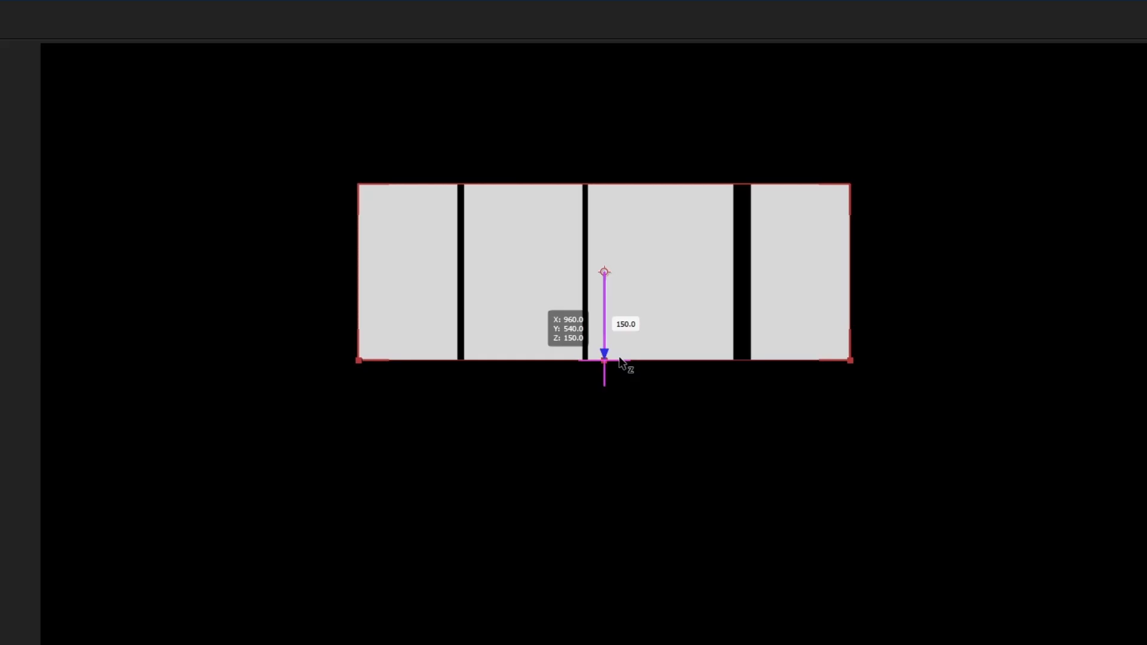
drag(619, 360, 620, 360)
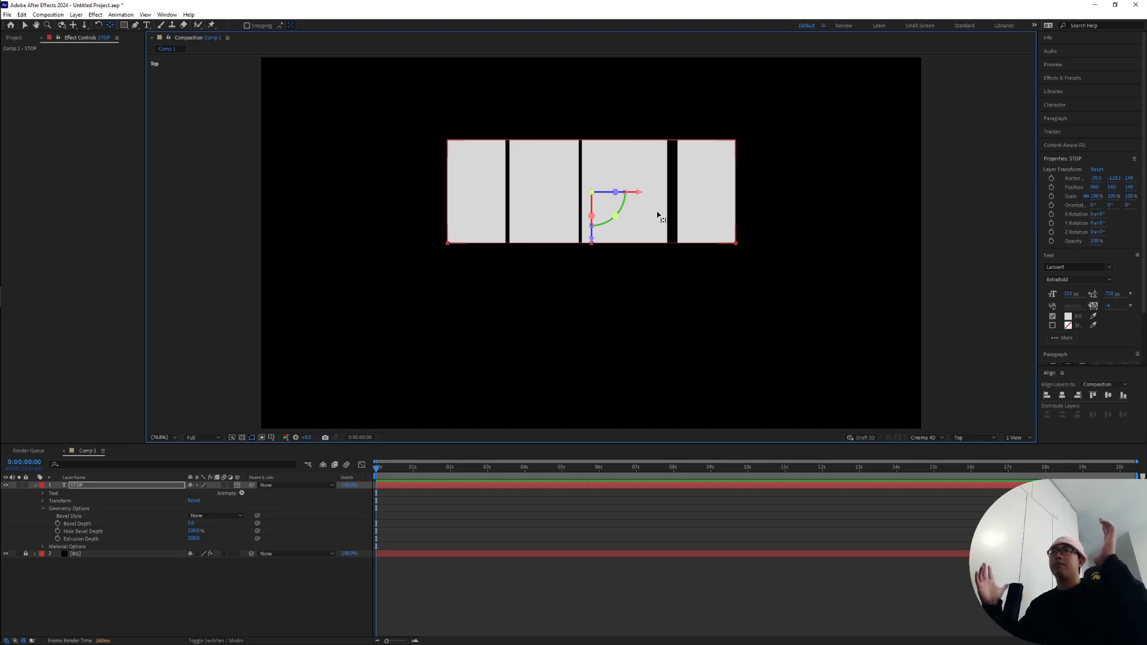
Return the viewer to Active Camera (Default) and deselect the layers
click(980, 438)
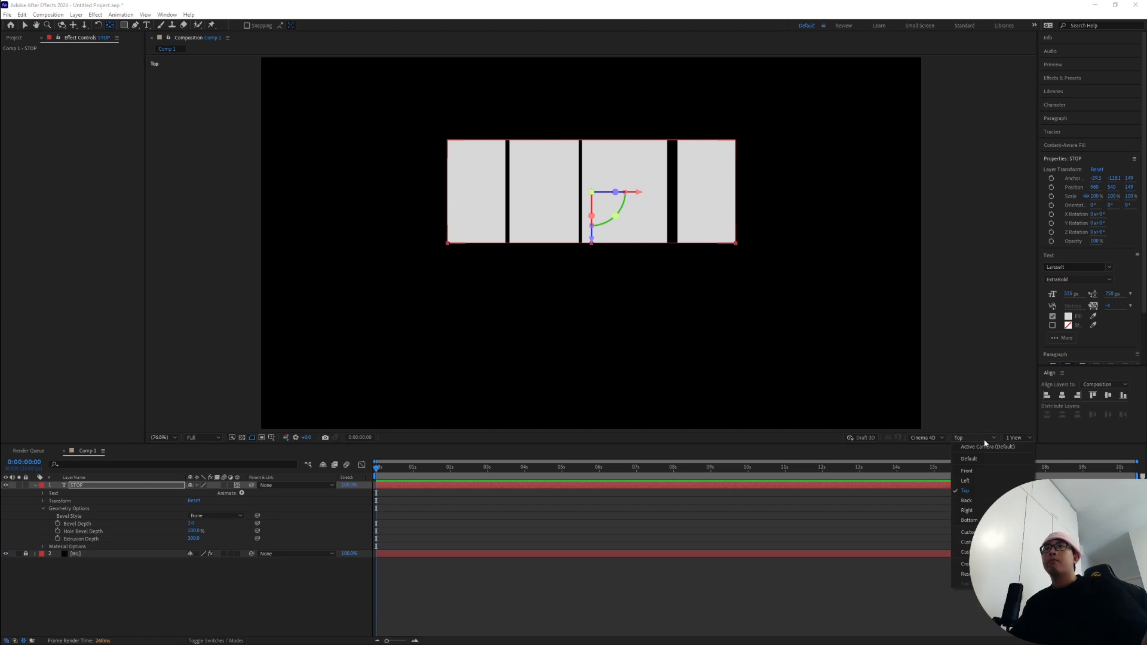
click(971, 453)
click(858, 555)
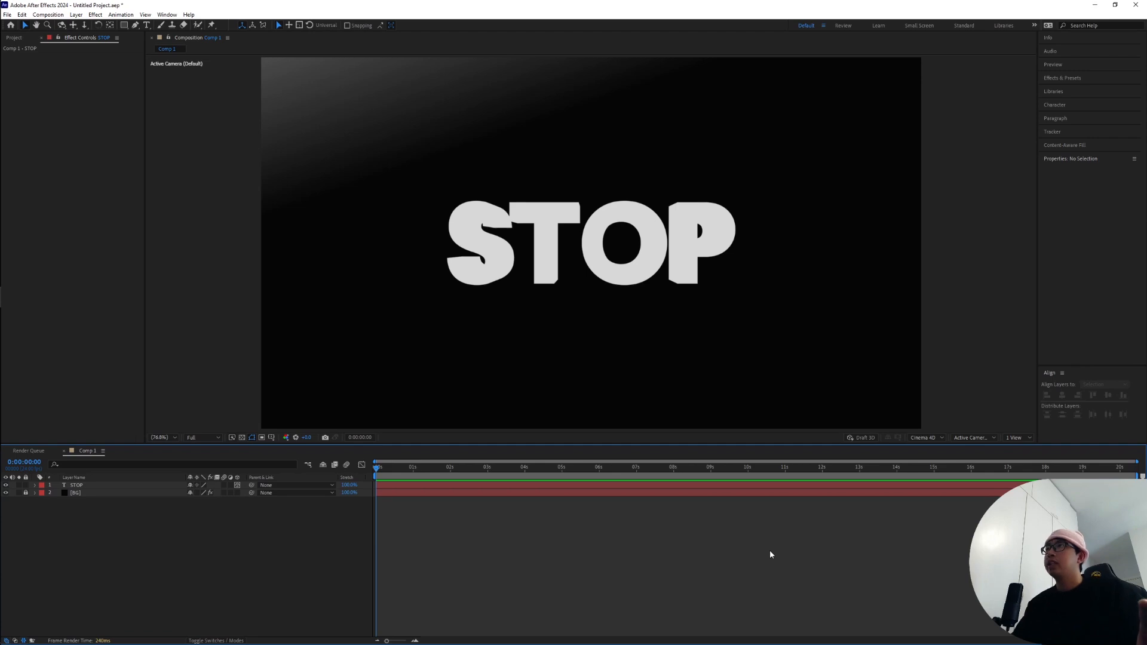
Add a white point light with 182% intensity, no falloff, shadow casting on and 100% shadow darkness
click(80, 487)
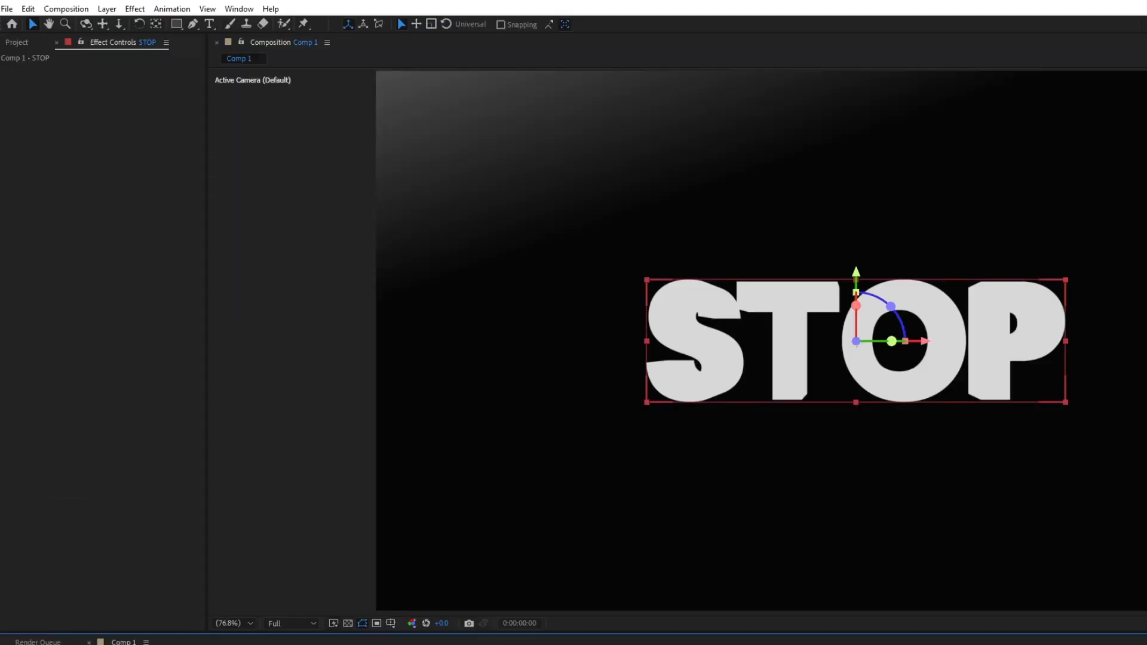
click(107, 9)
mouse_move(119, 20)
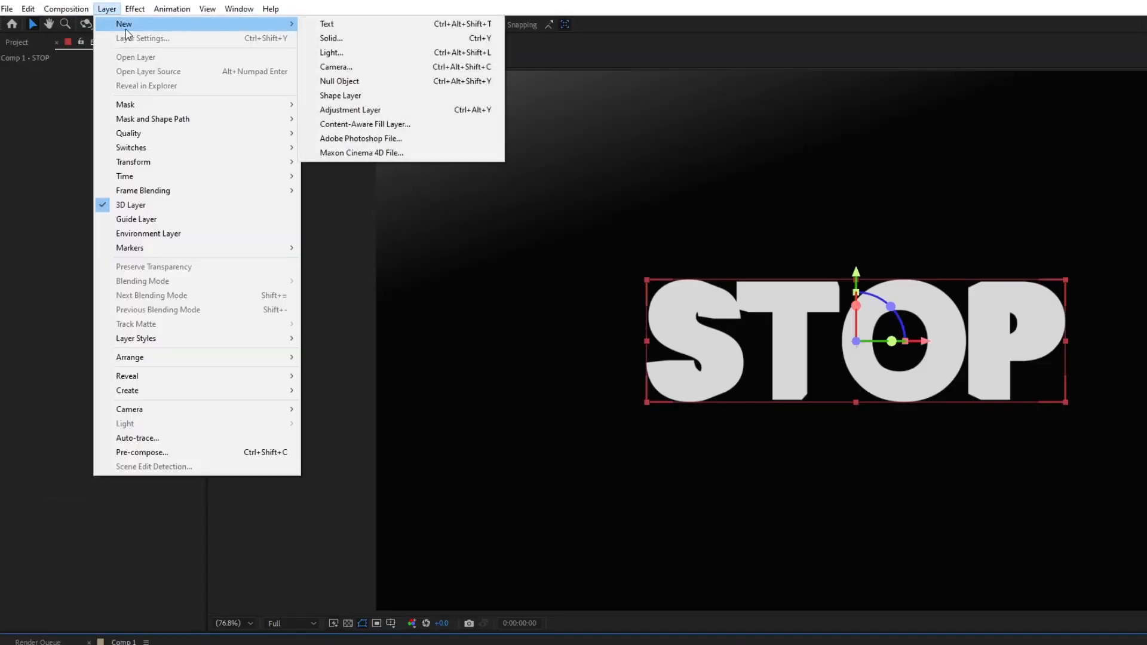
click(348, 57)
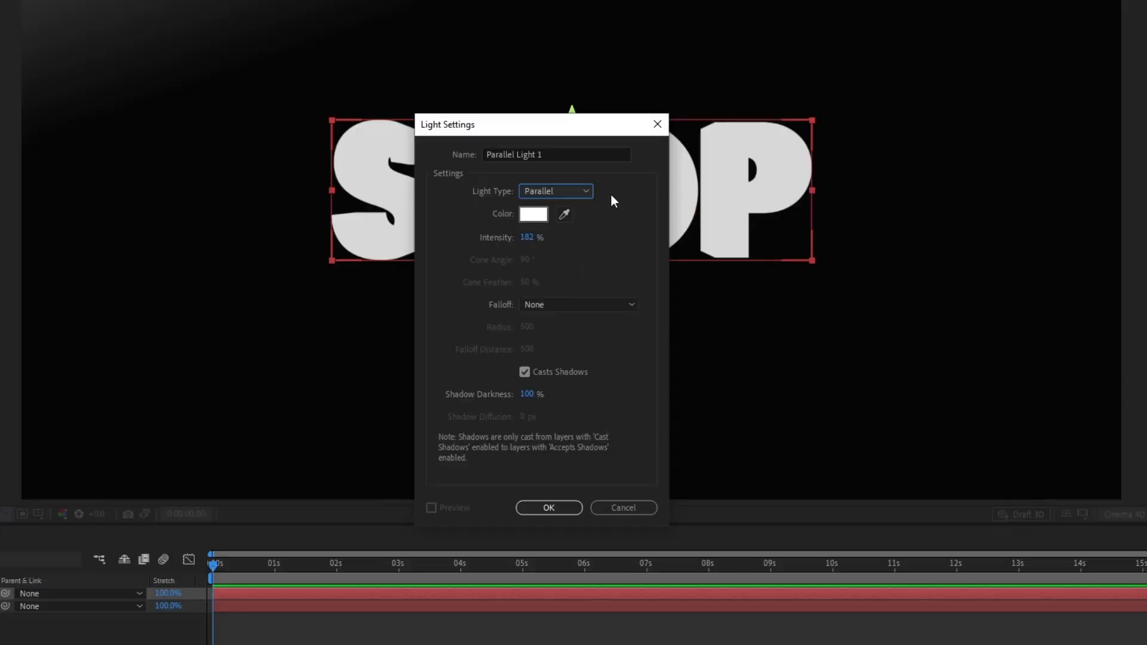
click(547, 188)
click(554, 244)
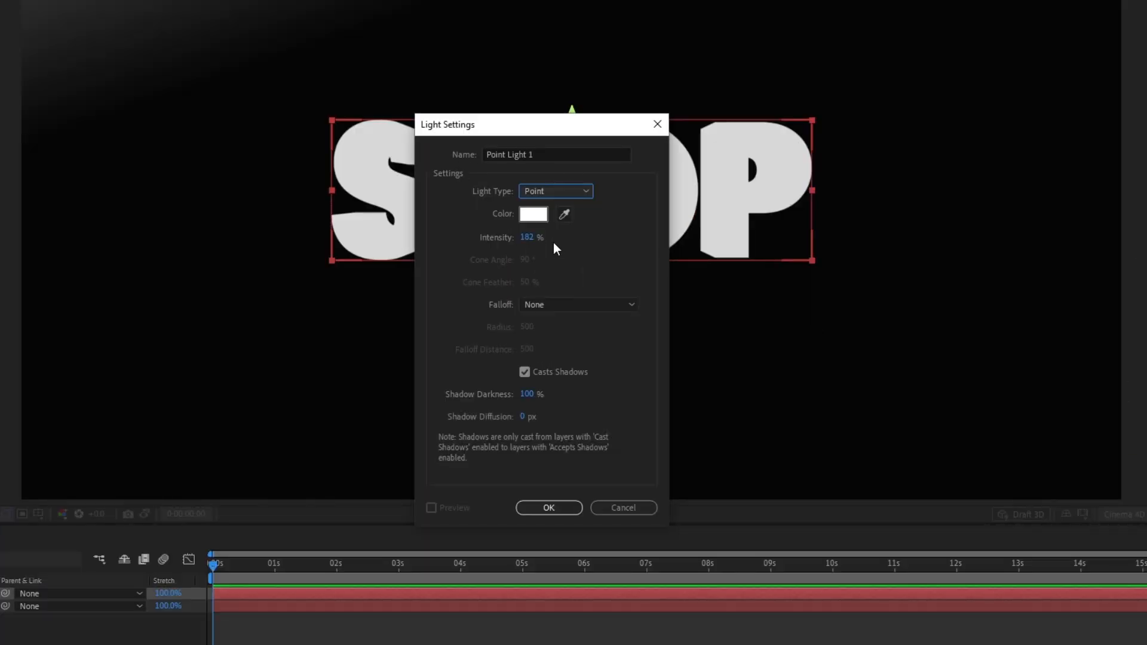
click(533, 214)
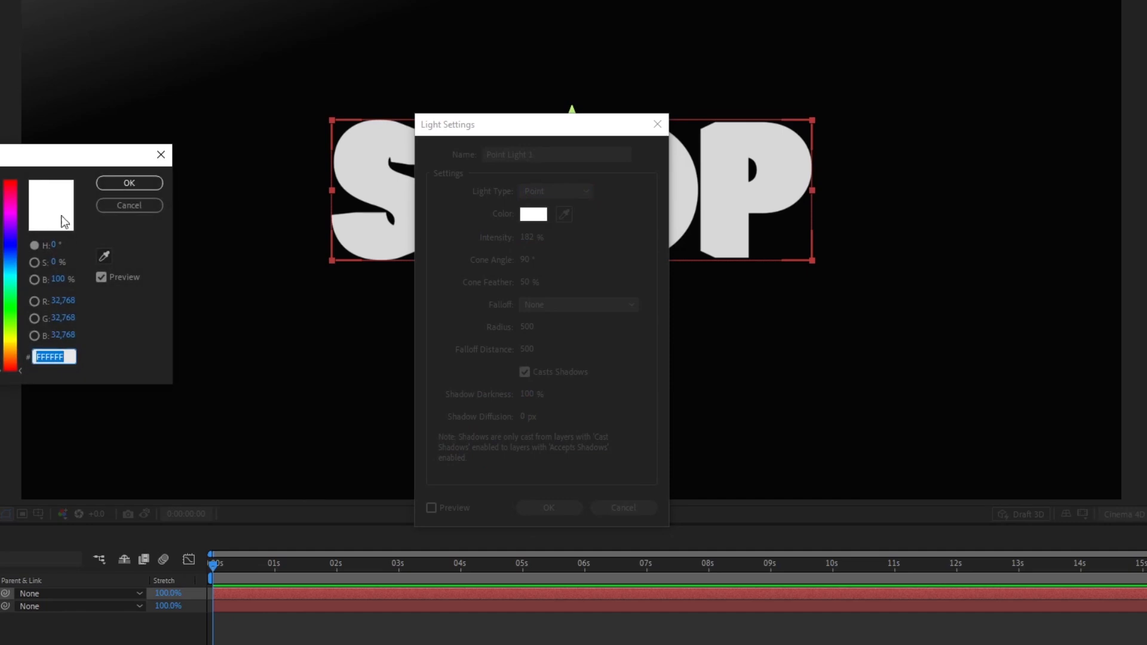
click(113, 178)
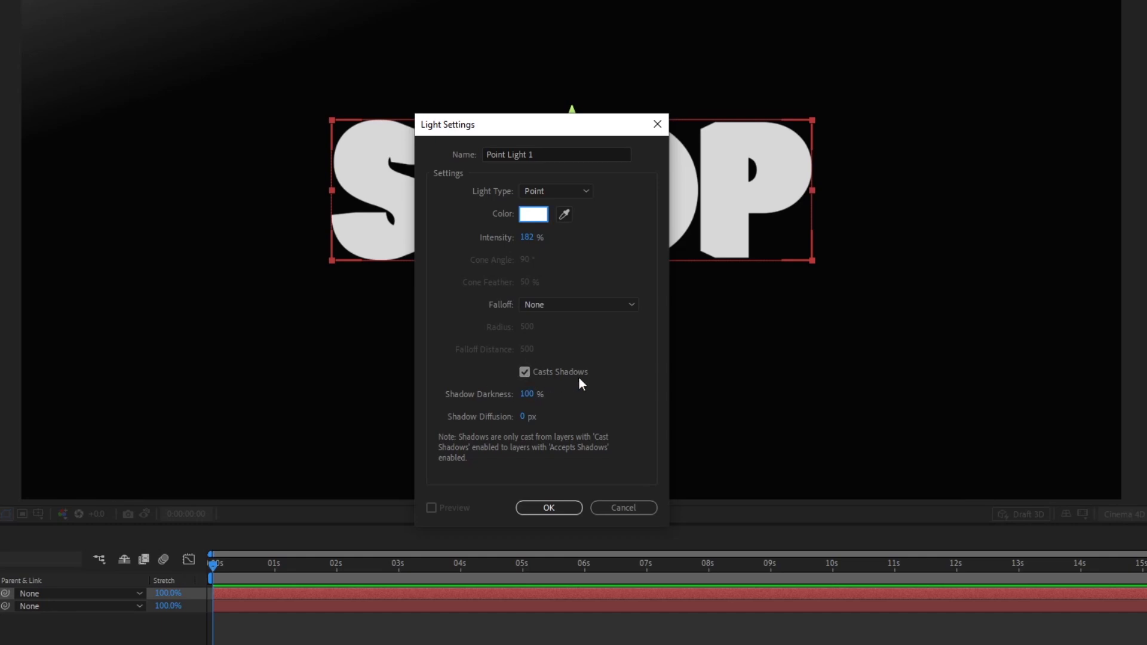
click(549, 508)
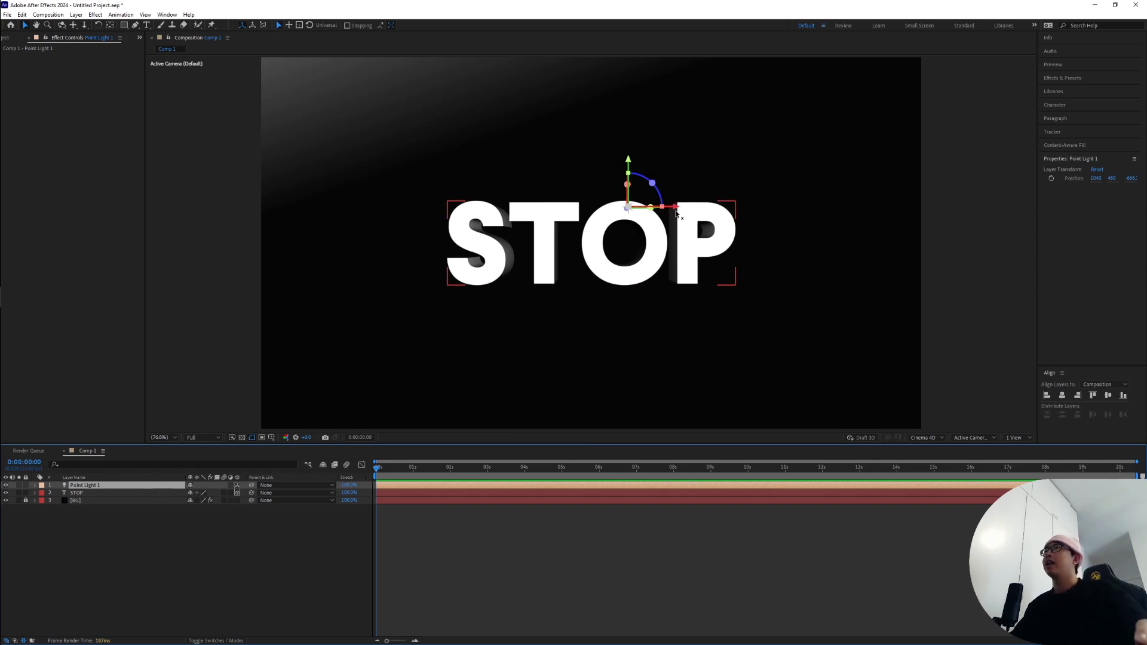
Move the point light up and to the left of the STOP text, to about X 413.7 and Y 256
drag(676, 210, 386, 221)
key(comma)
key(comma)
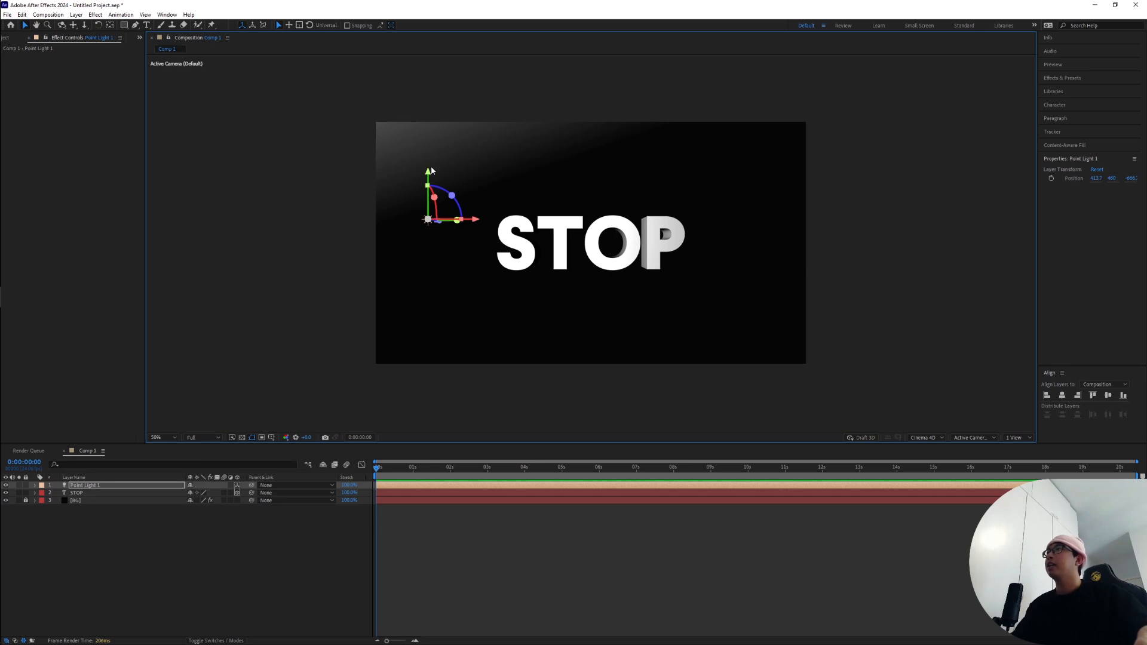
drag(430, 166, 430, 106)
key(period)
key(period)
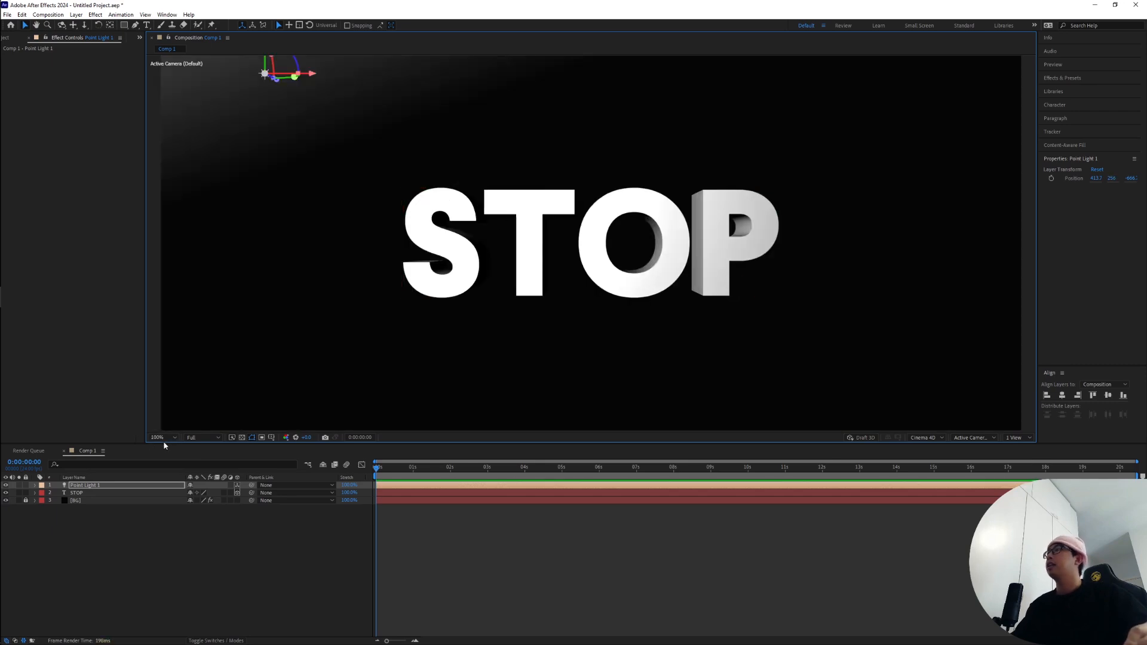
Fit the composition in the viewer and move the point light along Z toward the camera, to about -1075
click(163, 438)
click(170, 447)
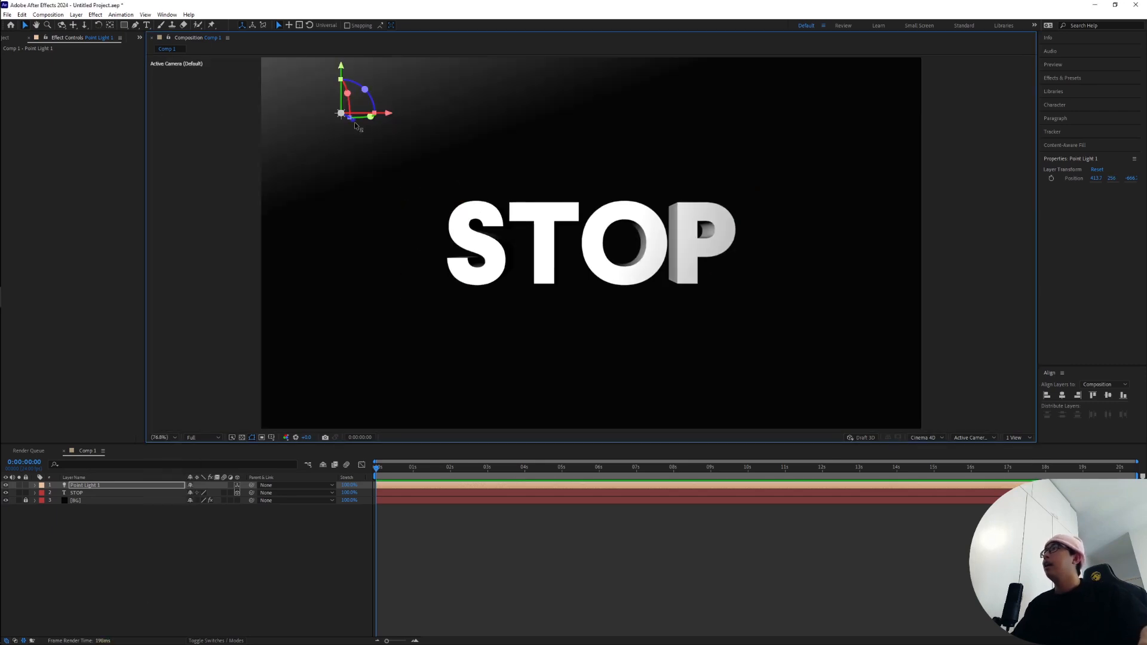
drag(355, 123, 313, 123)
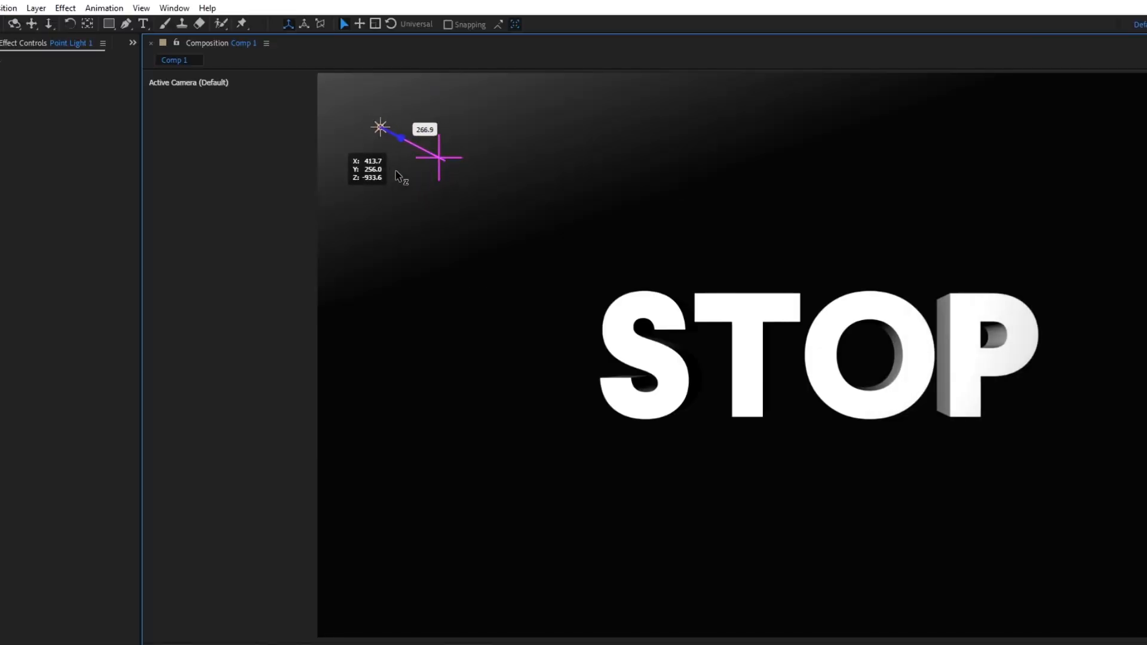
drag(397, 176, 364, 174)
Reveal the point light's Intensity property, lower its value and deselect the light
key(t)
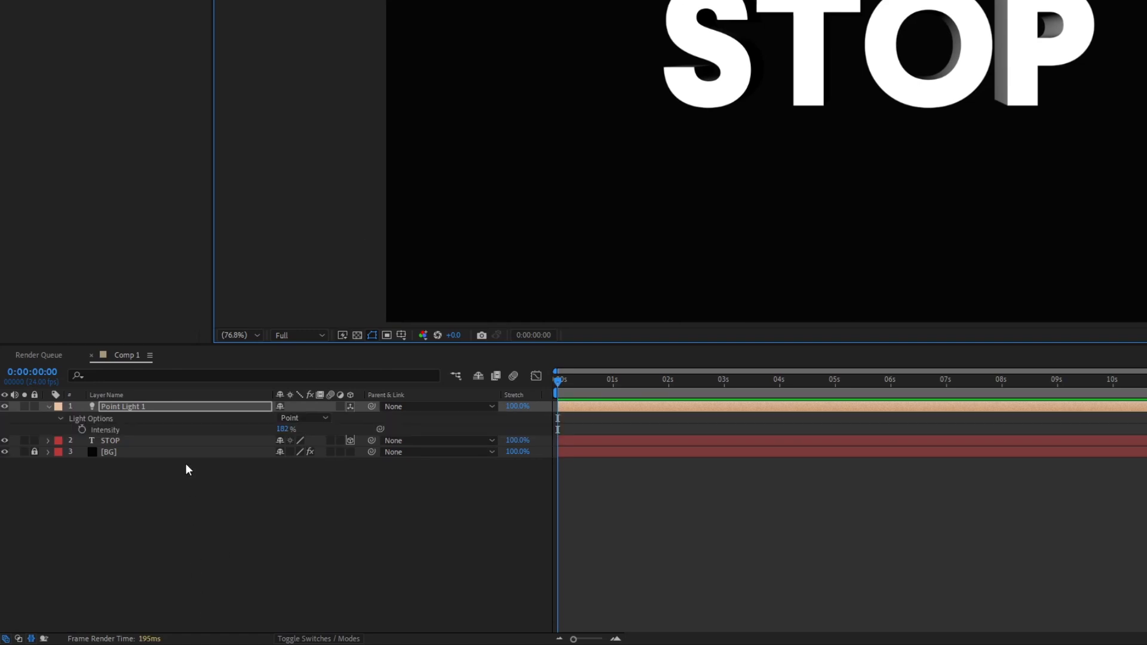
click(95, 429)
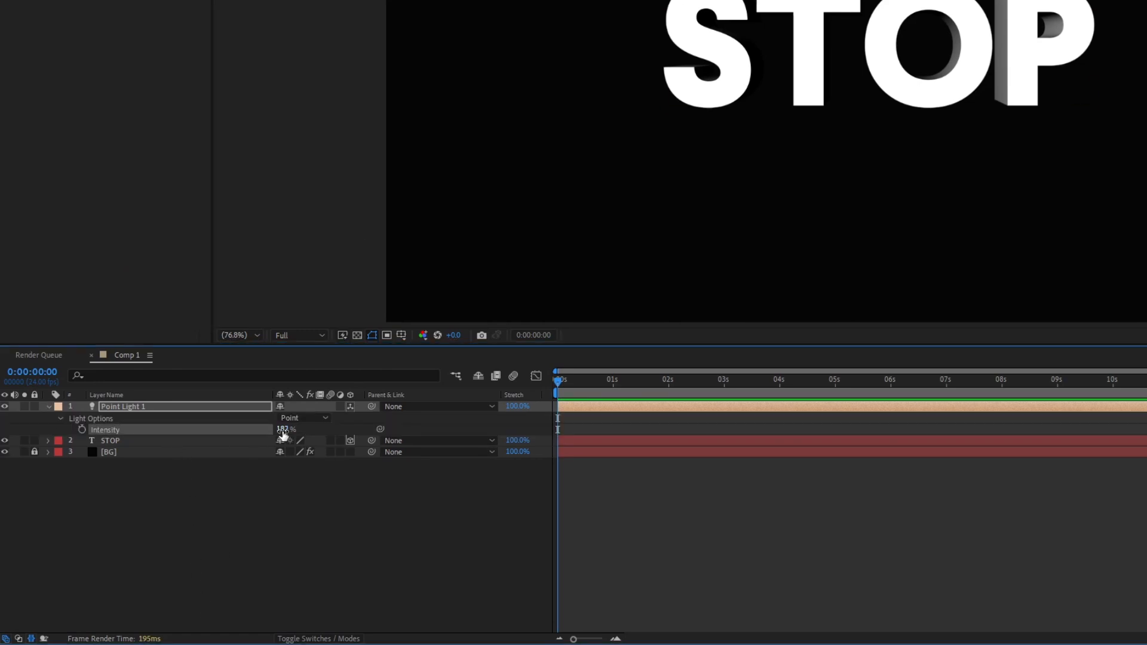
drag(274, 433, 230, 437)
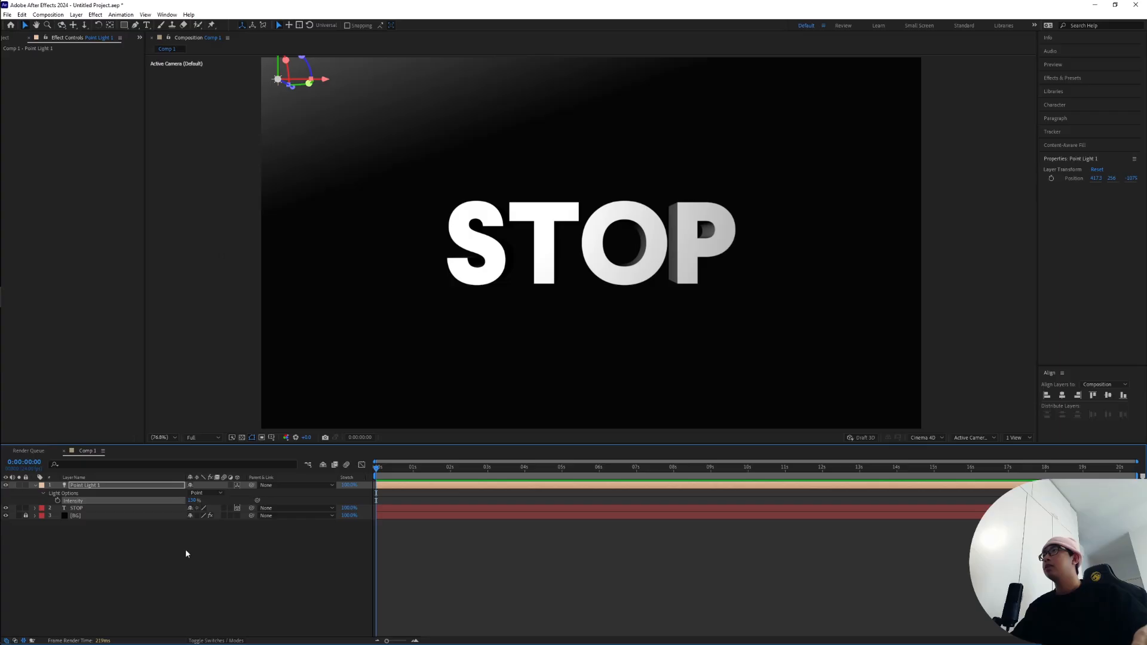
click(185, 550)
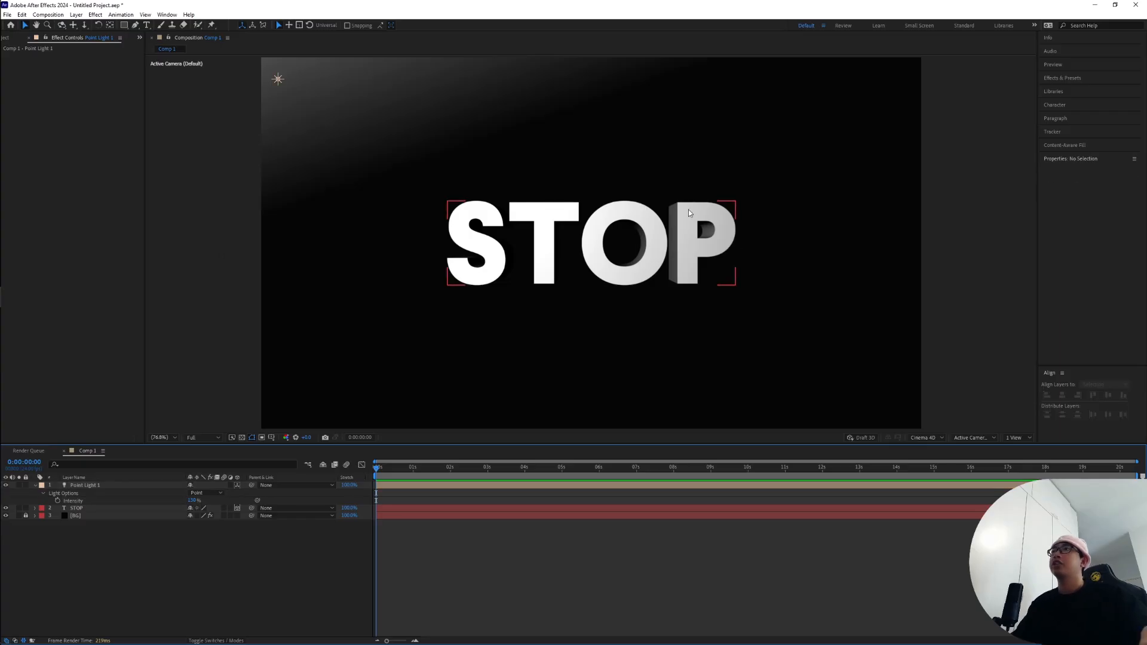
scroll(680, 229, up, 2)
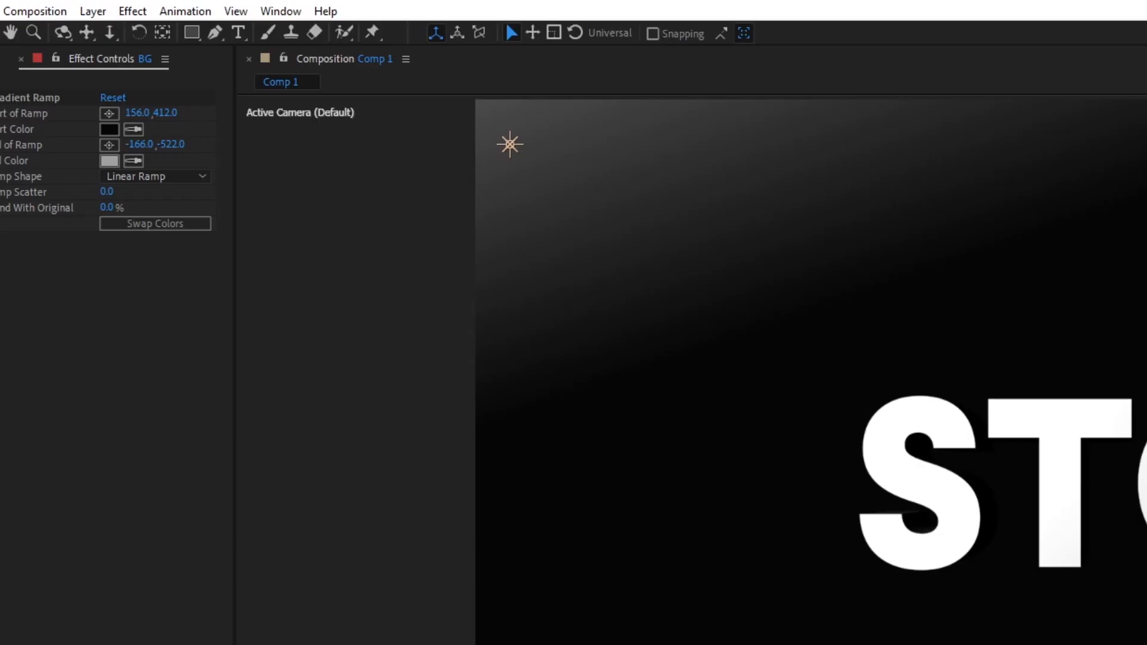
Add a one-node camera to the composition with the 50mm preset
click(103, 13)
mouse_move(95, 30)
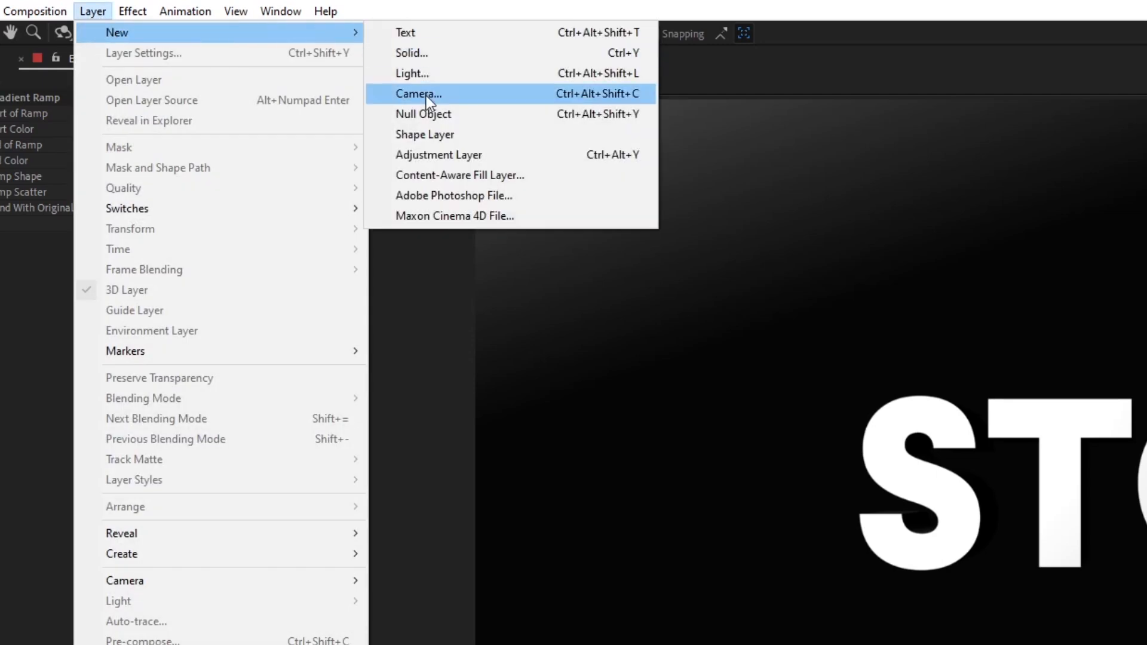
click(426, 96)
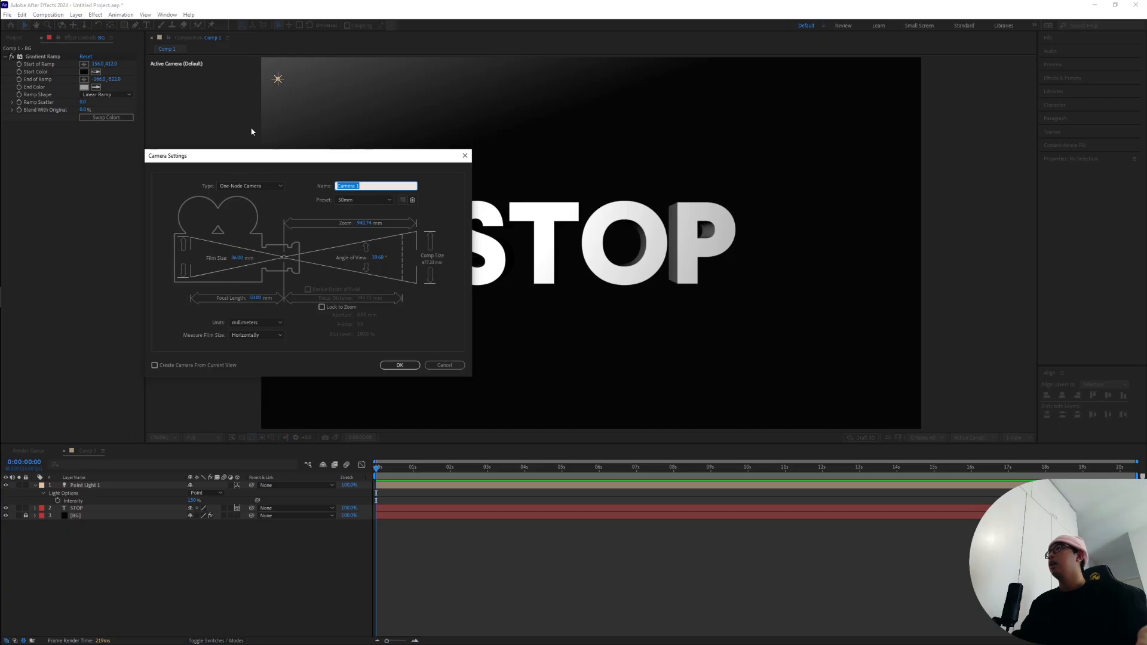
click(379, 202)
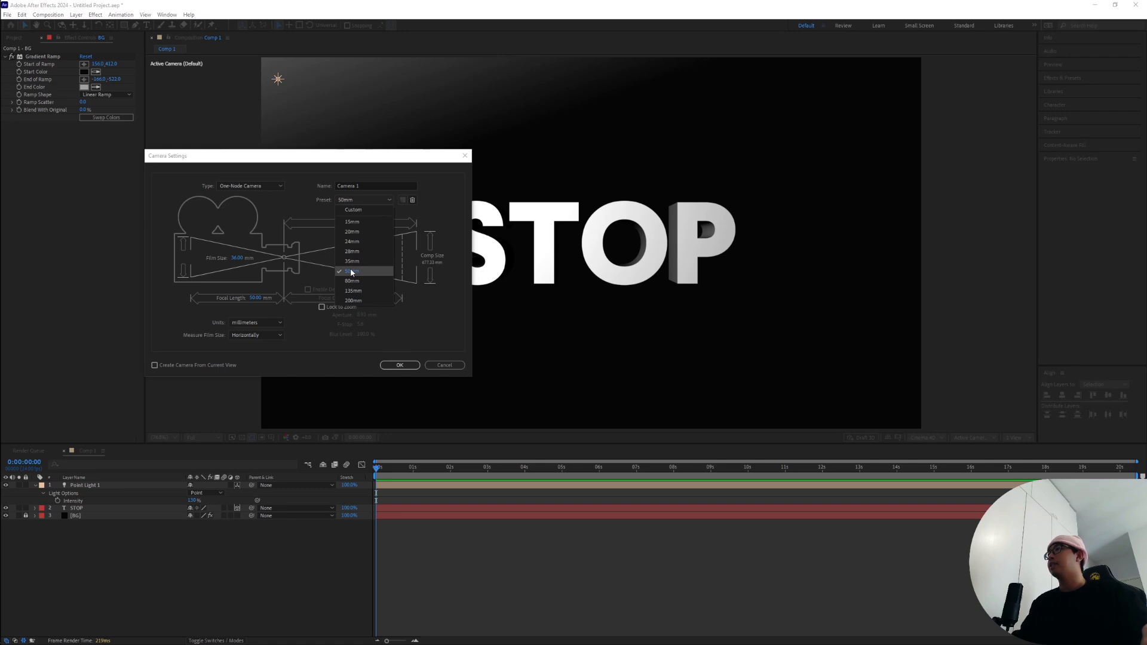
click(399, 365)
Reveal the new camera's Position and move it back along Z to about -7406.7
click(85, 485)
key(p)
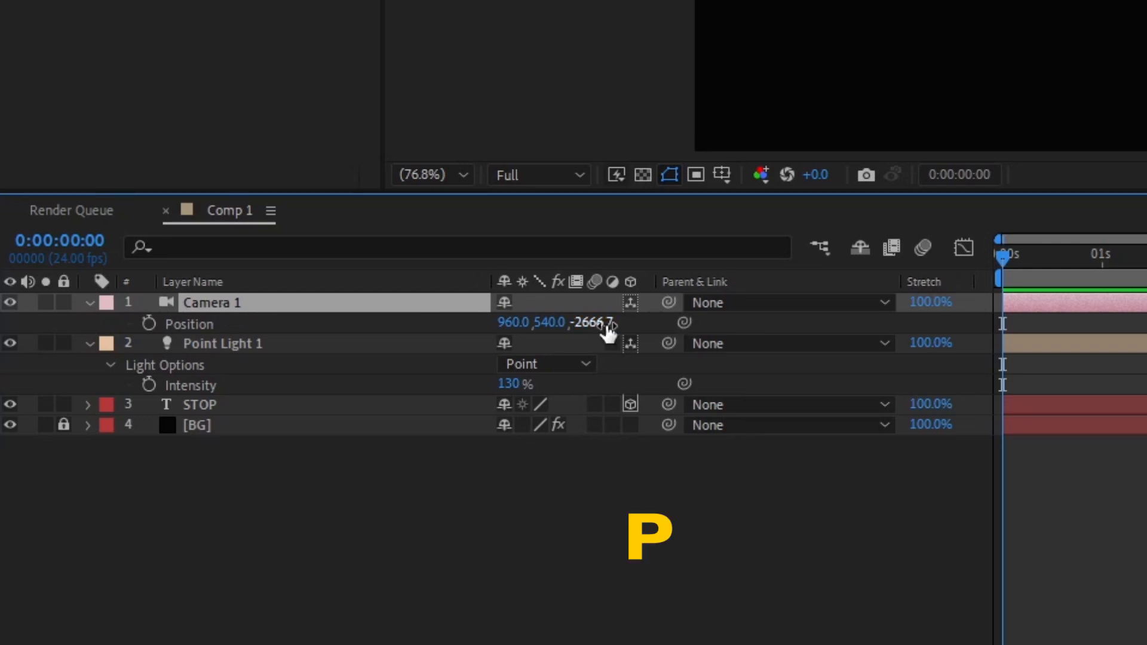
drag(609, 331, 522, 334)
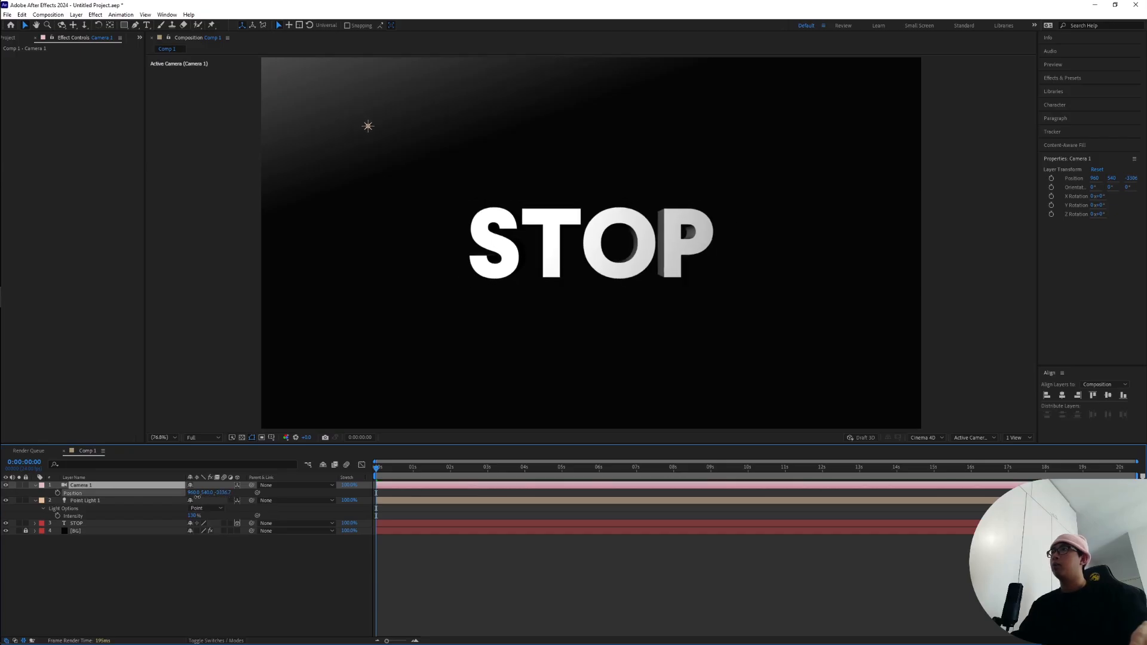
drag(197, 497, 28, 512)
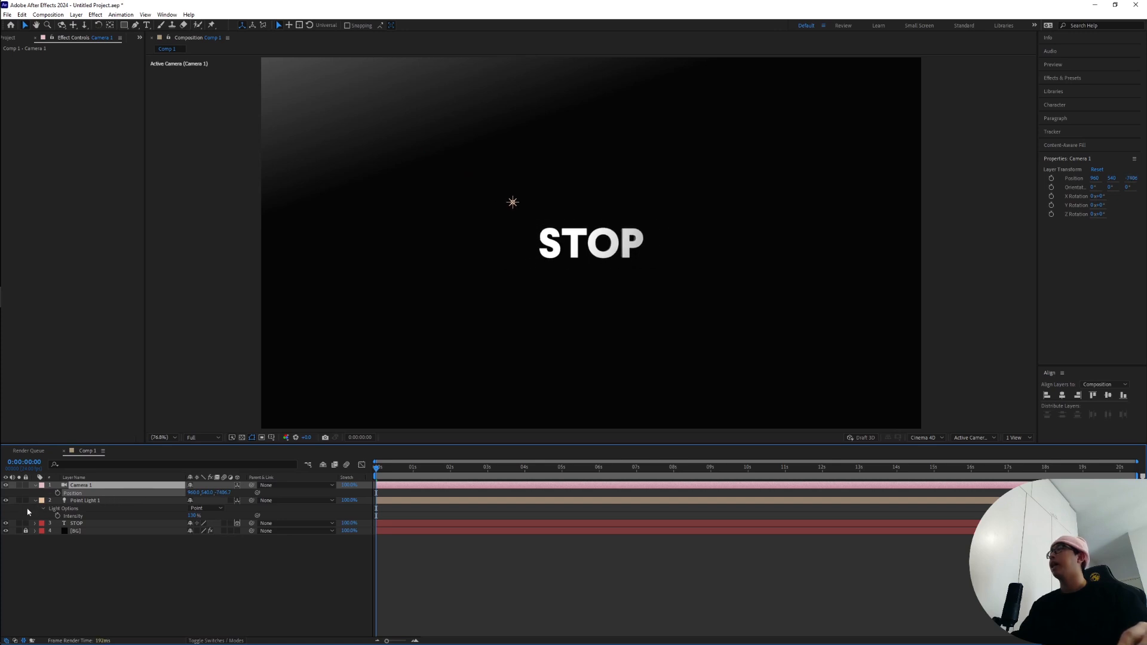
Expand the camera's options and raise its Zoom to about 9756.7 pixels so the STOP text fills the frame
click(35, 486)
click(35, 486)
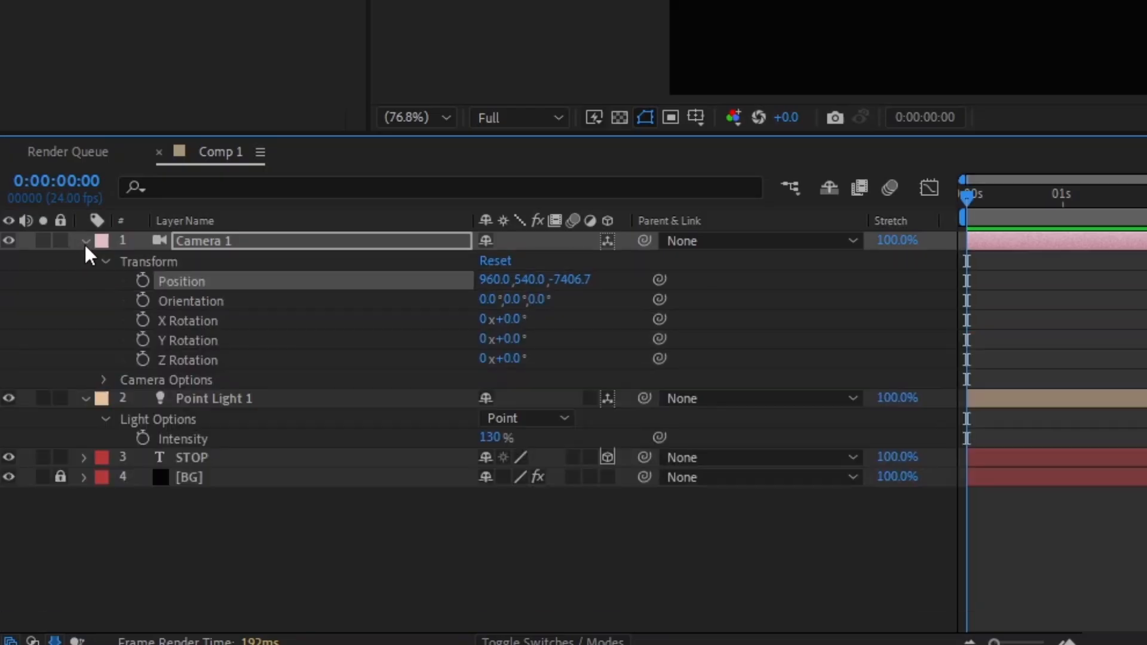
click(104, 380)
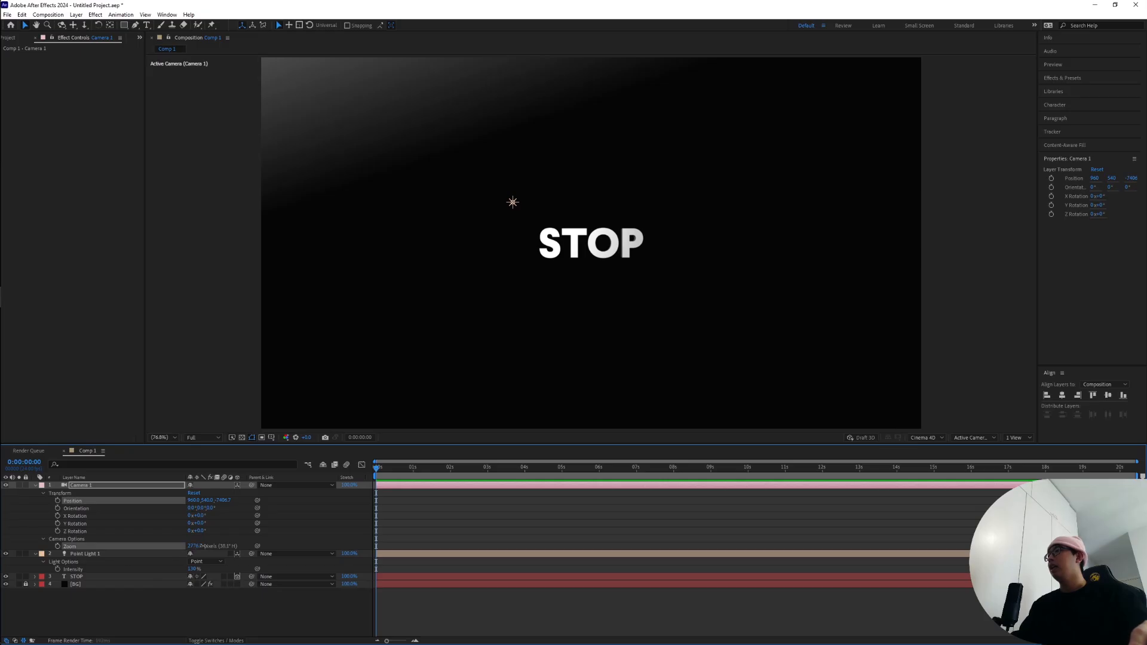
drag(195, 546, 512, 550)
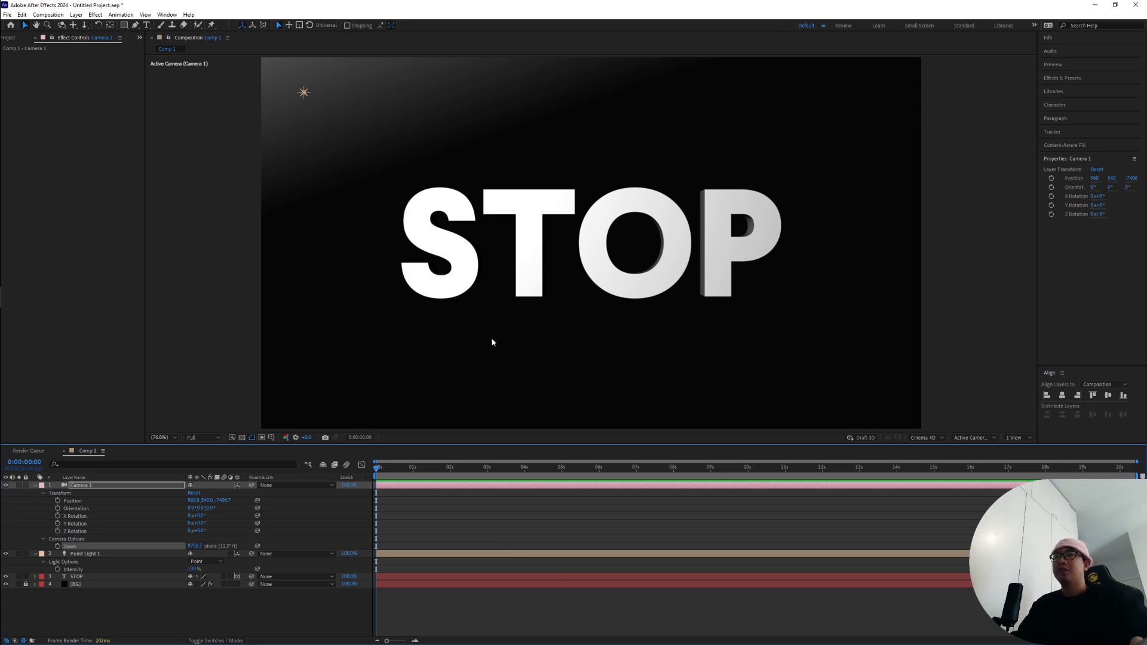
Reveal the STOP text layer's rotation properties and rotate it around the Y axis to about 50°
click(84, 576)
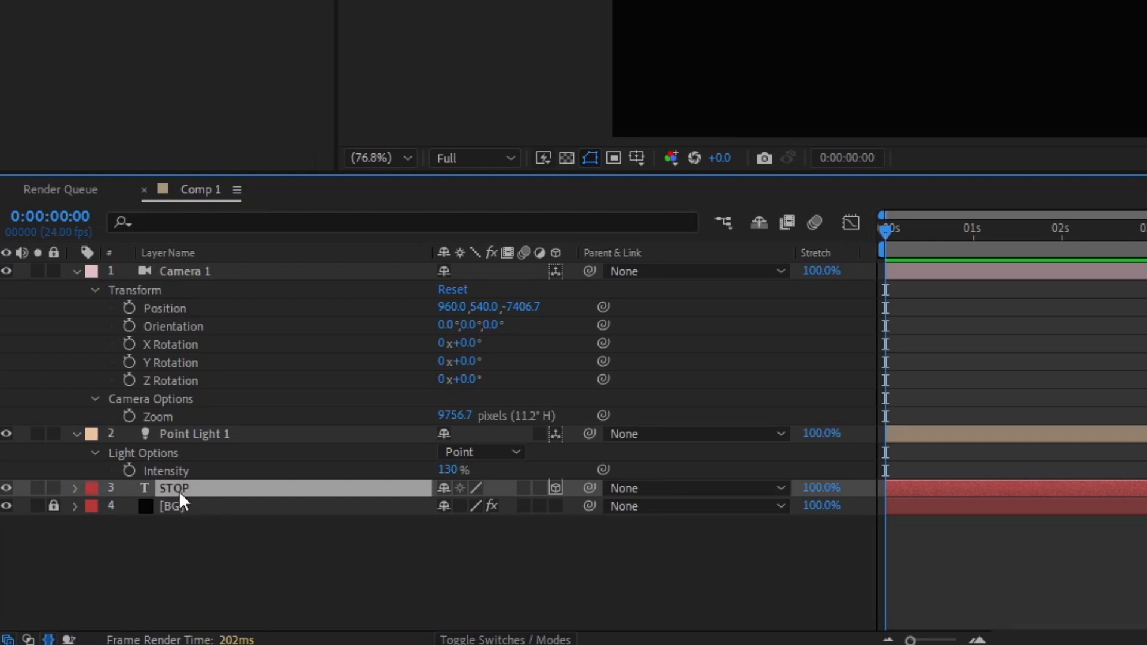
key(r)
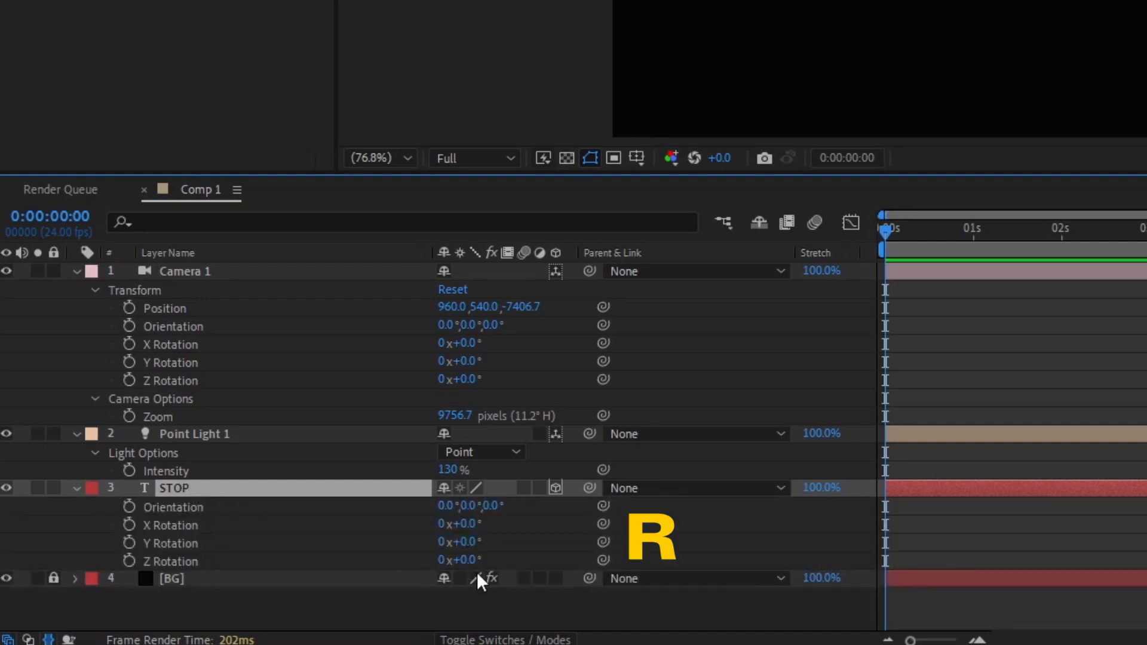
drag(466, 541, 456, 541)
drag(195, 599, 240, 600)
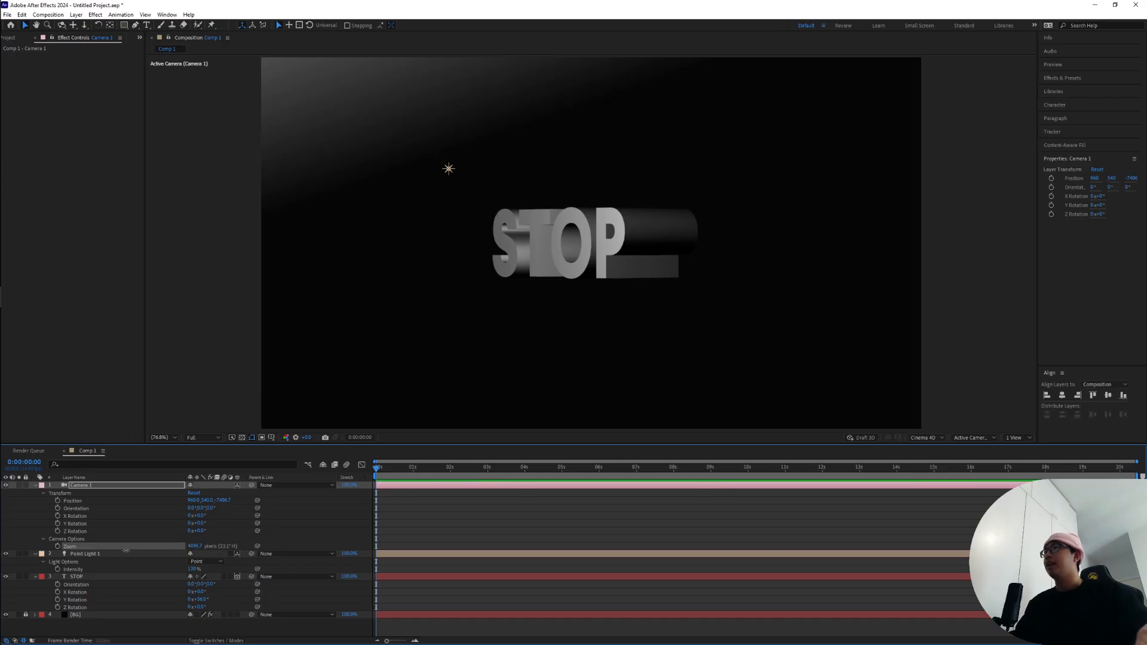
Try a wide-angle perspective by moving the camera close to the STOP text, to about Z -1247, while adjusting its Zoom
drag(126, 550, 19, 555)
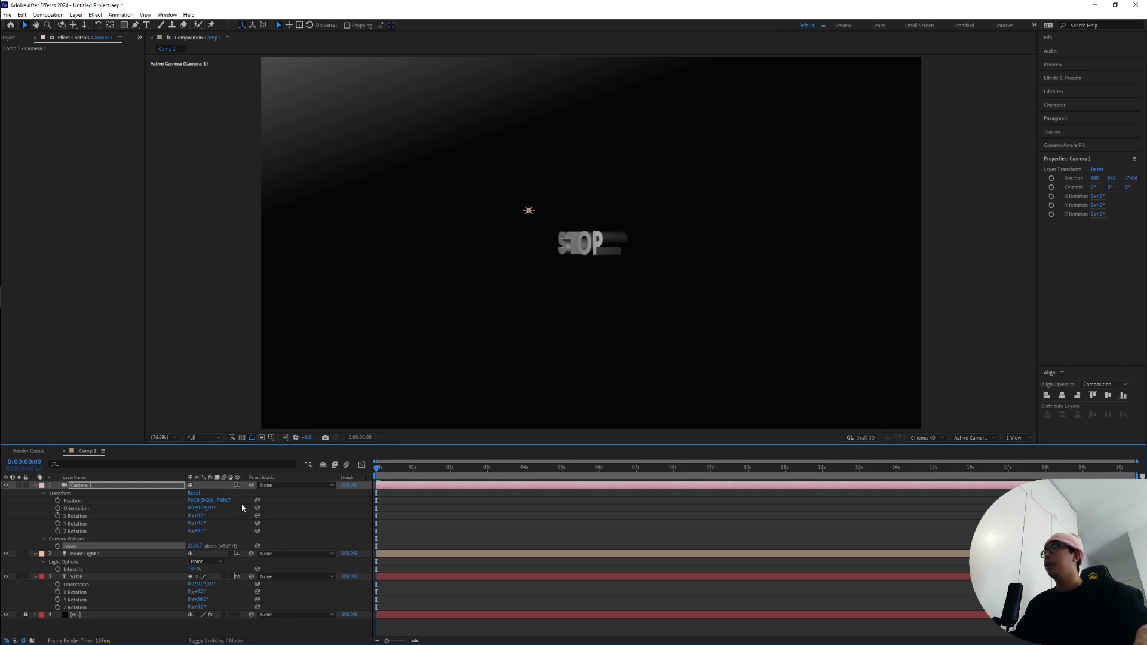
drag(223, 500, 489, 496)
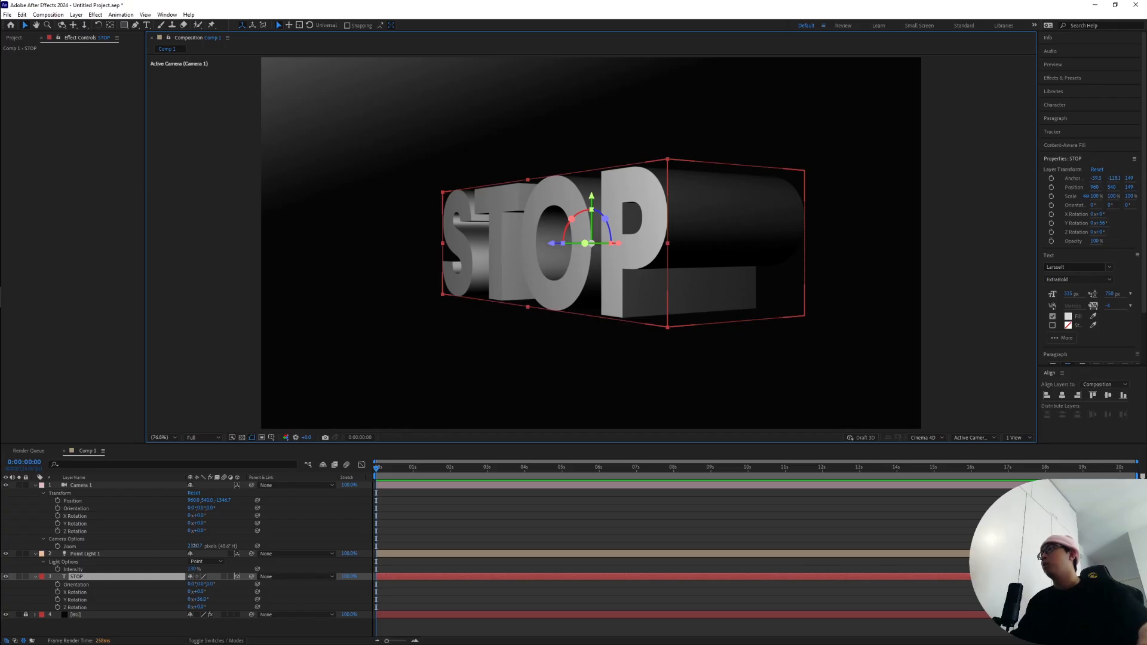
drag(195, 545, 338, 545)
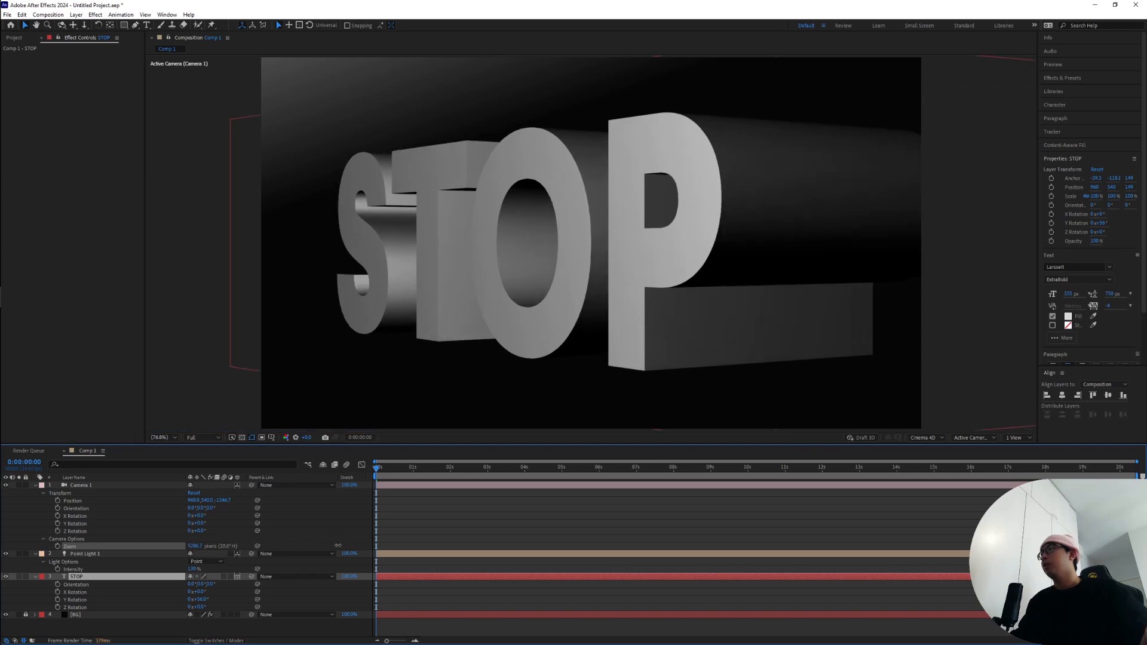
Move the camera far back along Z to about -8446.7 and raise its Zoom to about 13116.7 pixels
drag(221, 501, 120, 512)
drag(226, 502, 147, 507)
drag(193, 546, 263, 546)
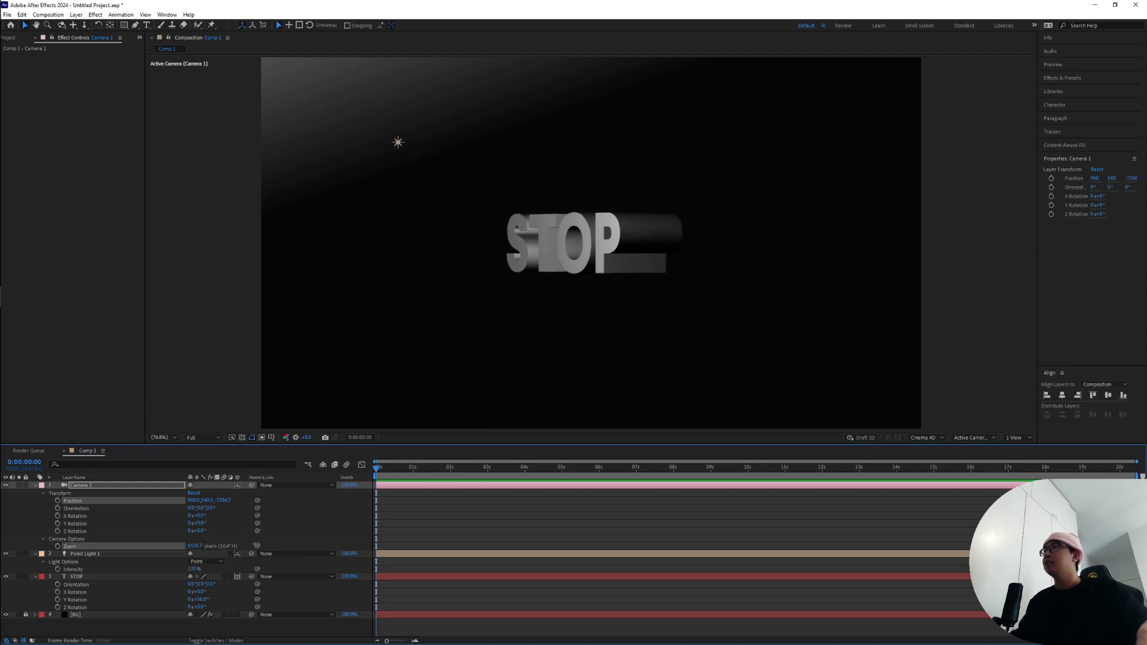
Adjust the STOP text's Y Rotation to about 50° and tilt its X Rotation to -15°
click(608, 253)
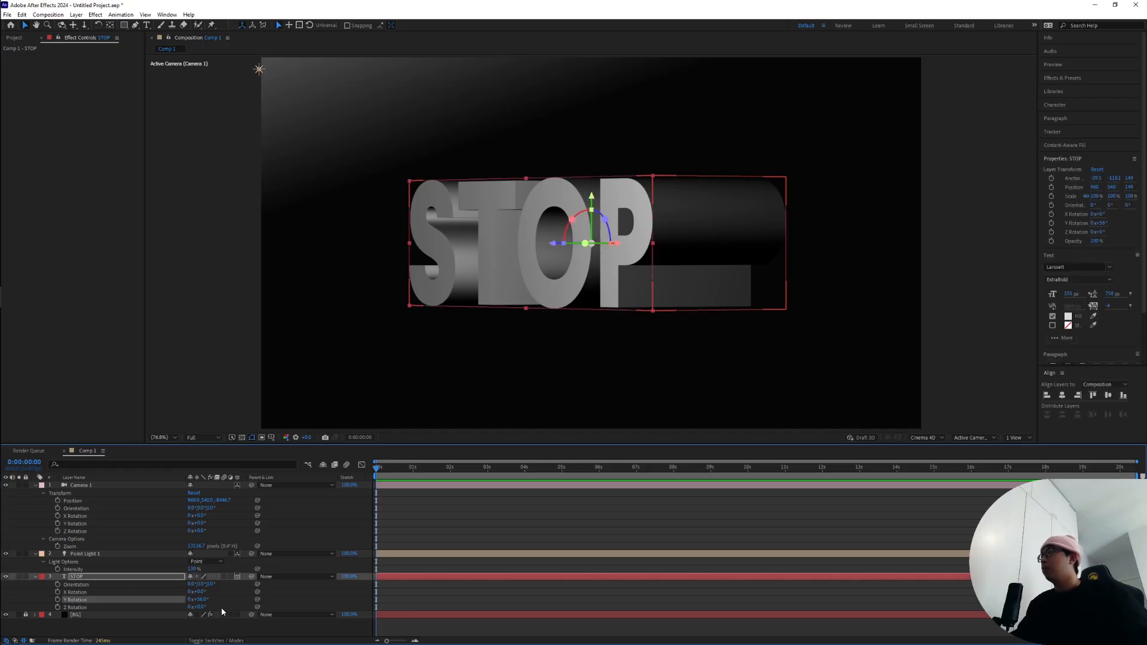
drag(201, 600, 200, 603)
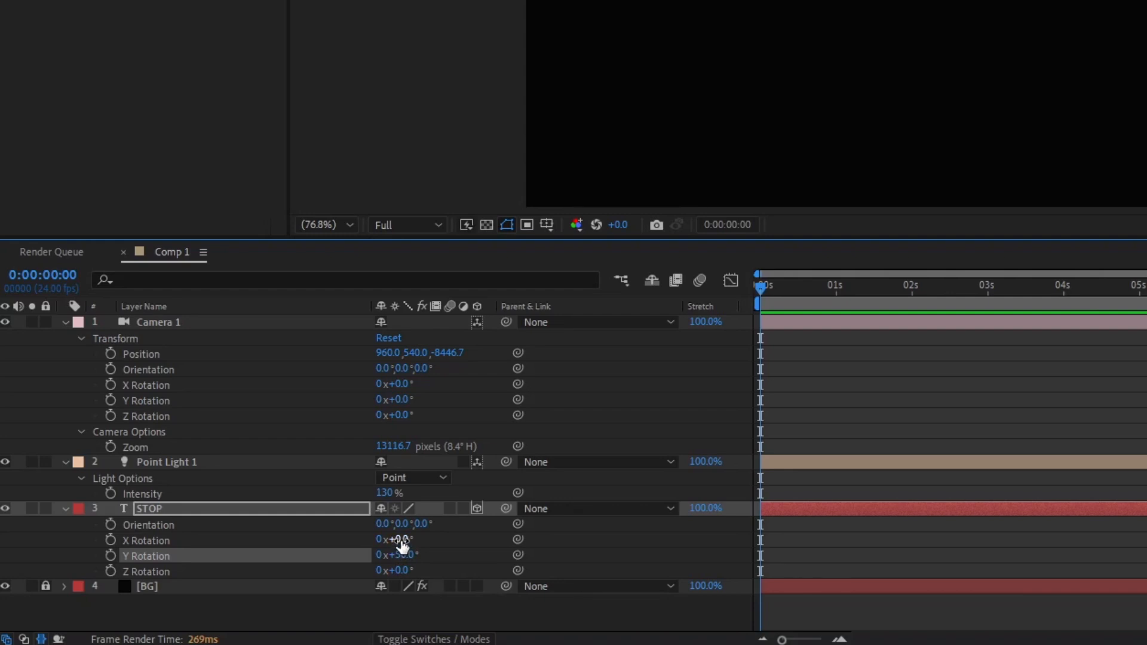
click(400, 539)
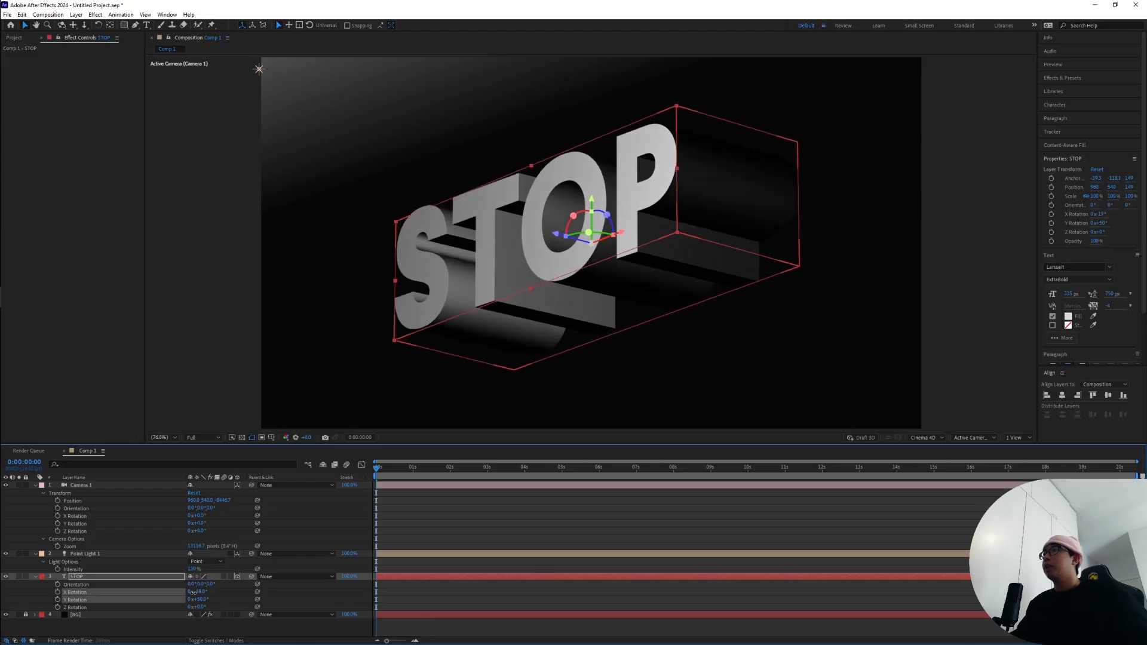
drag(192, 592, 205, 594)
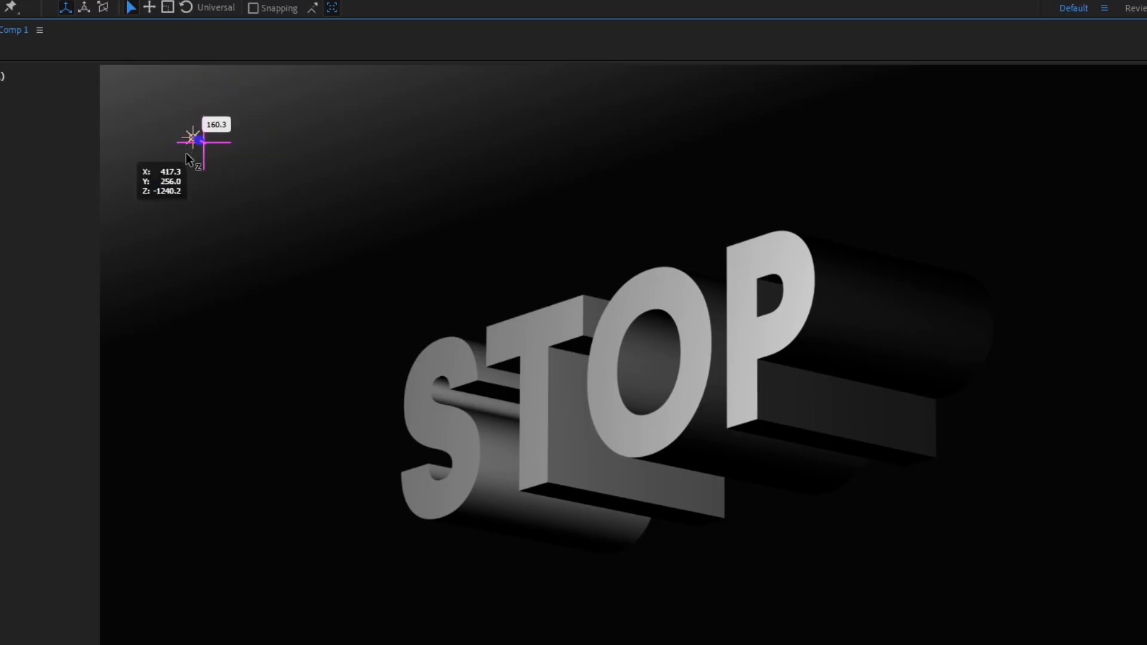
Move the point light along Z toward the camera and raise its Intensity to 182%
drag(310, 107, 270, 105)
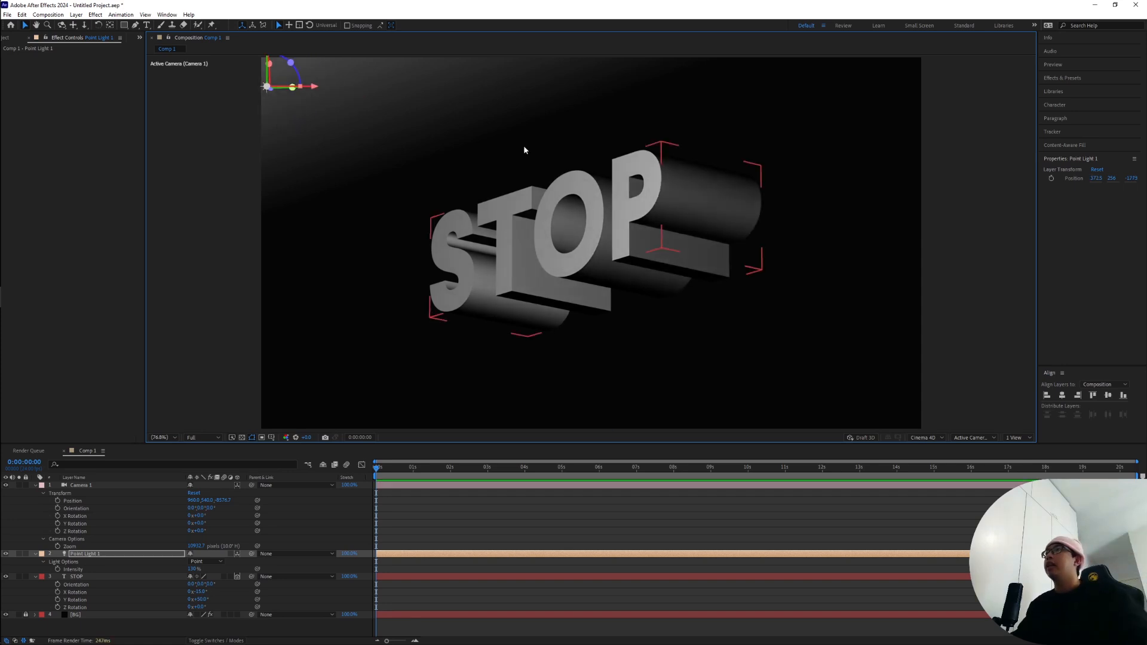
scroll(450, 124, down, 1)
click(113, 554)
key(t)
key(t)
drag(193, 569, 201, 569)
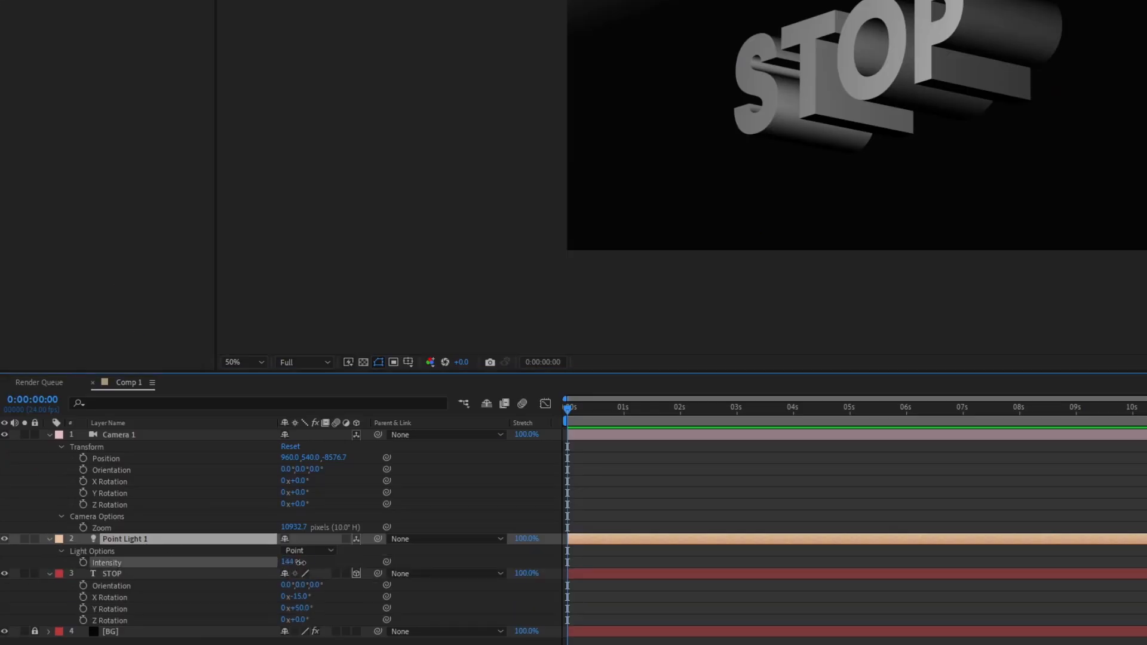
drag(300, 563, 325, 562)
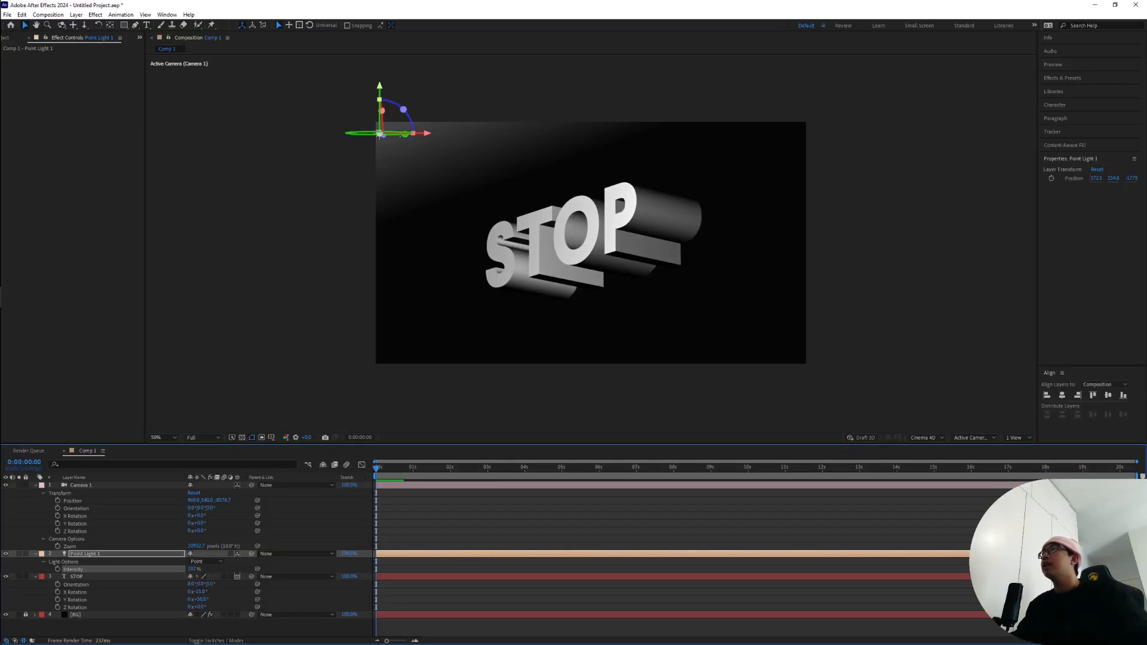
Duplicate the point light and place the copy to the upper right behind the STOP text, at about X 1673.2, Y 206.9, Z 389.7
click(92, 554)
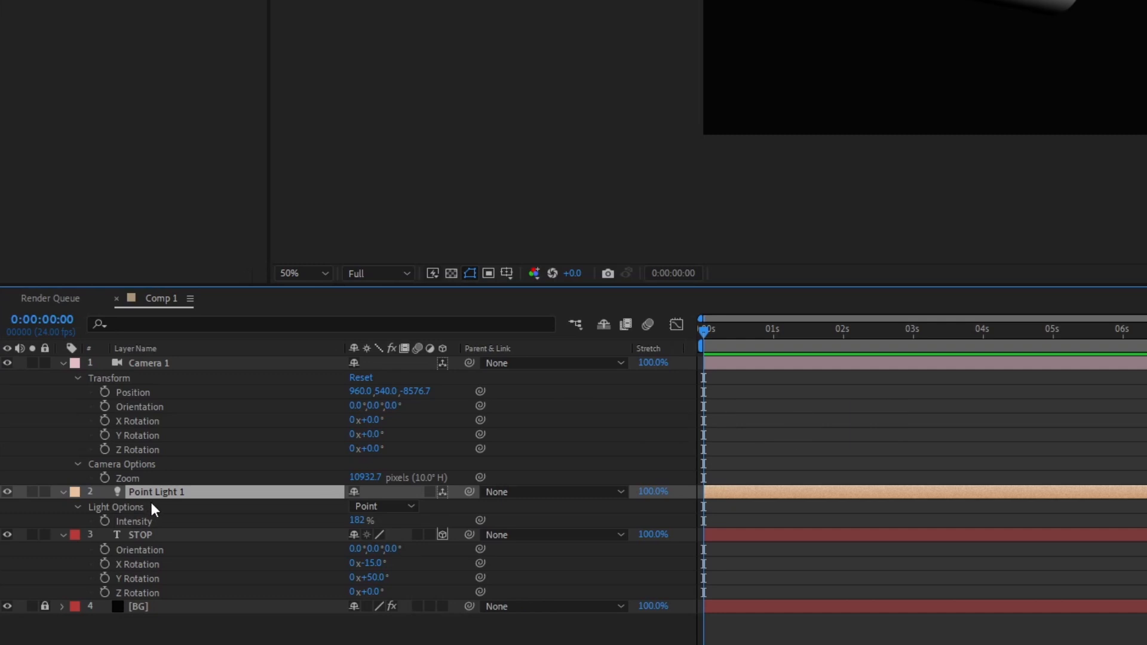
key(ctrl+d)
drag(316, 164, 933, 193)
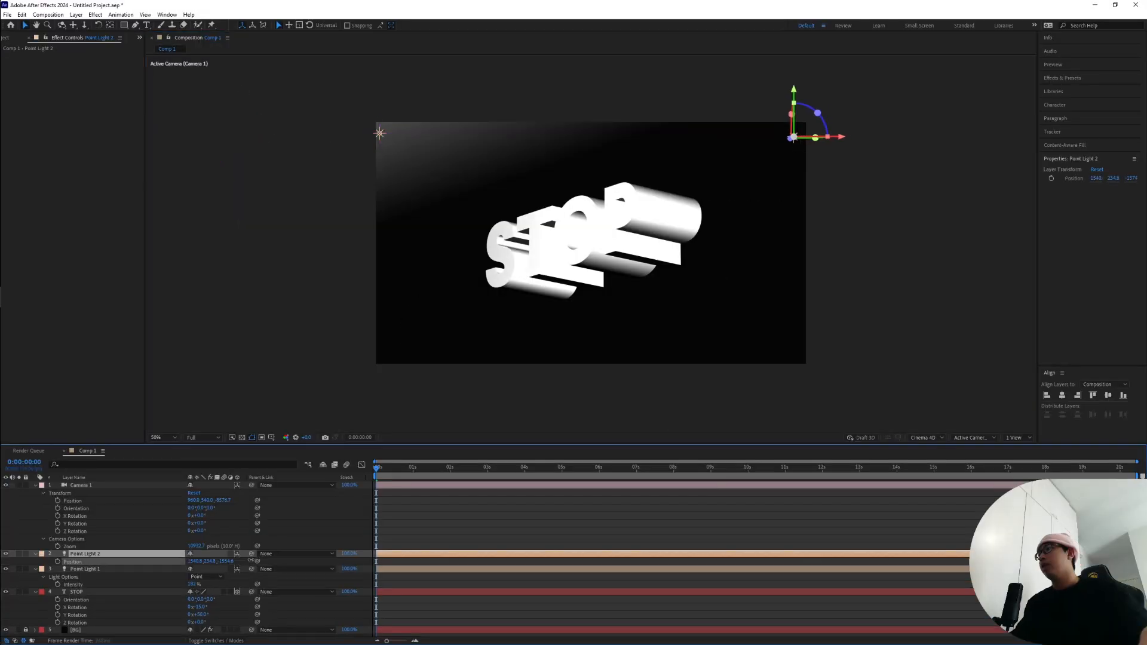
drag(257, 561, 355, 560)
drag(788, 163, 847, 163)
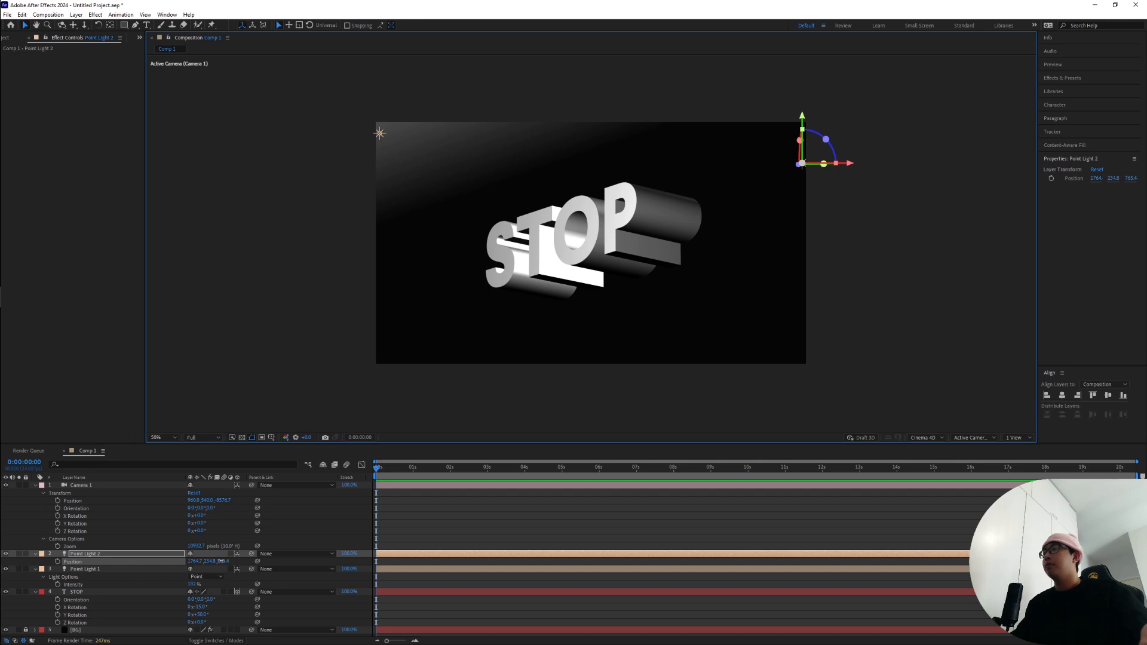
drag(801, 163, 786, 214)
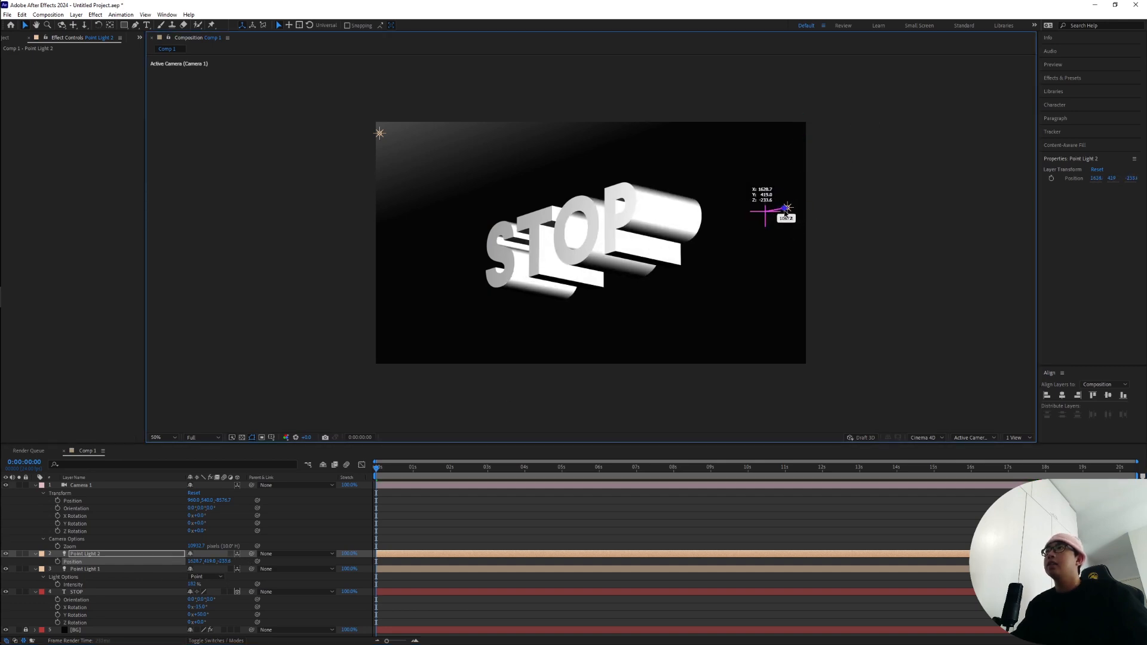
drag(780, 156, 773, 156)
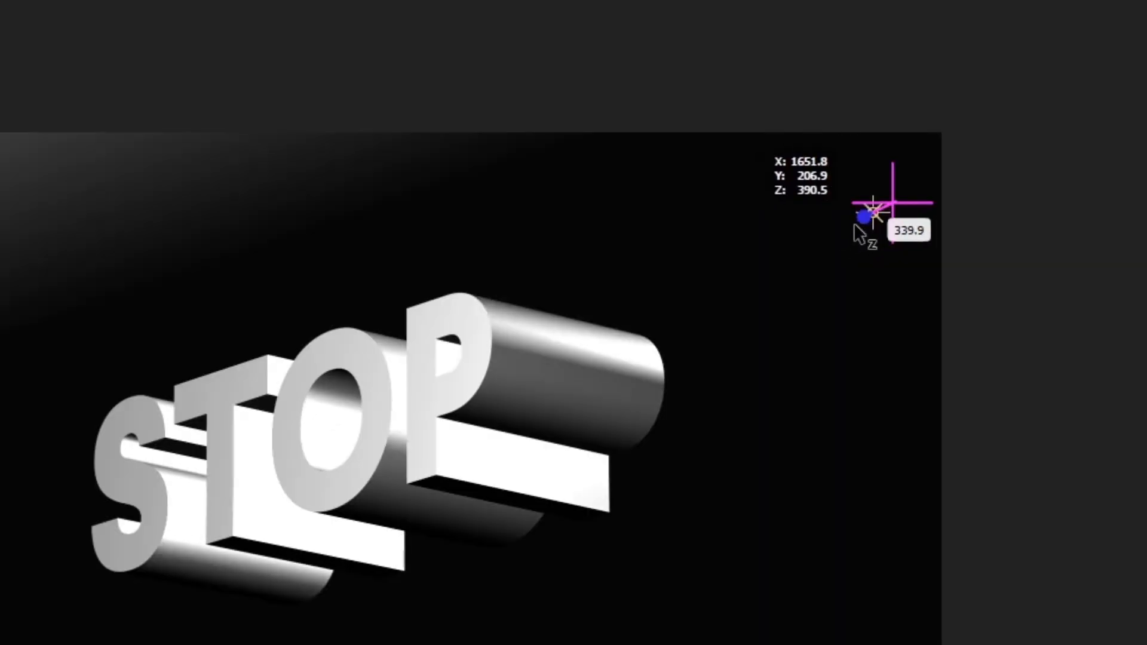
drag(855, 222, 855, 223)
drag(994, 208, 1018, 210)
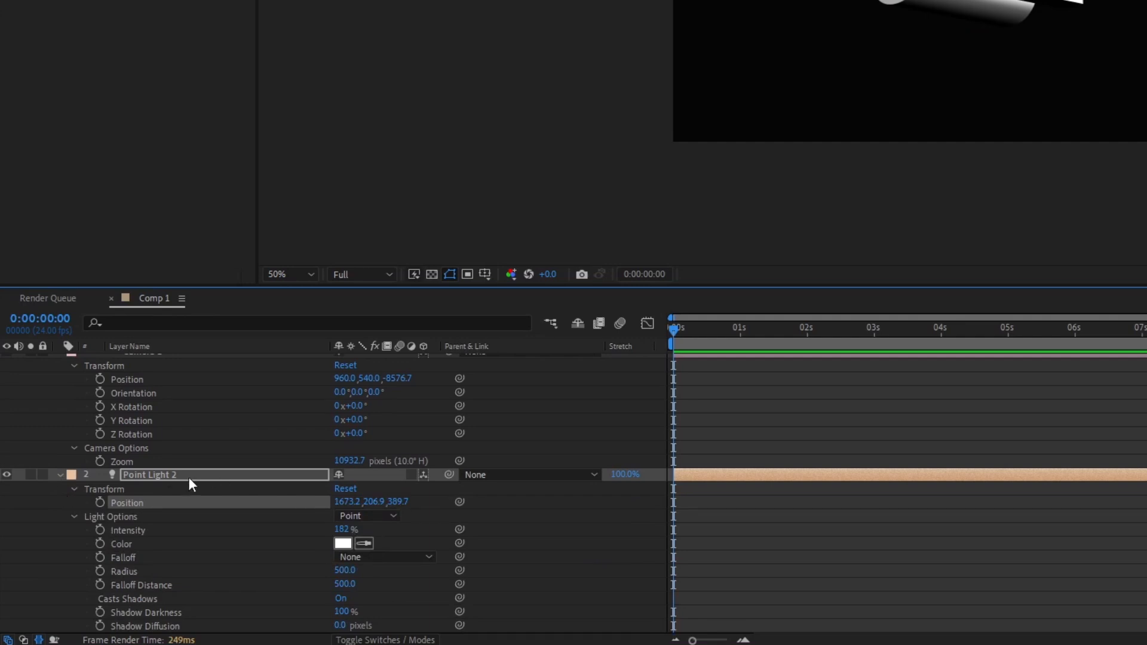
Set the Falloff of the duplicated point light to Smooth
scroll(168, 472, down, 3)
click(127, 475)
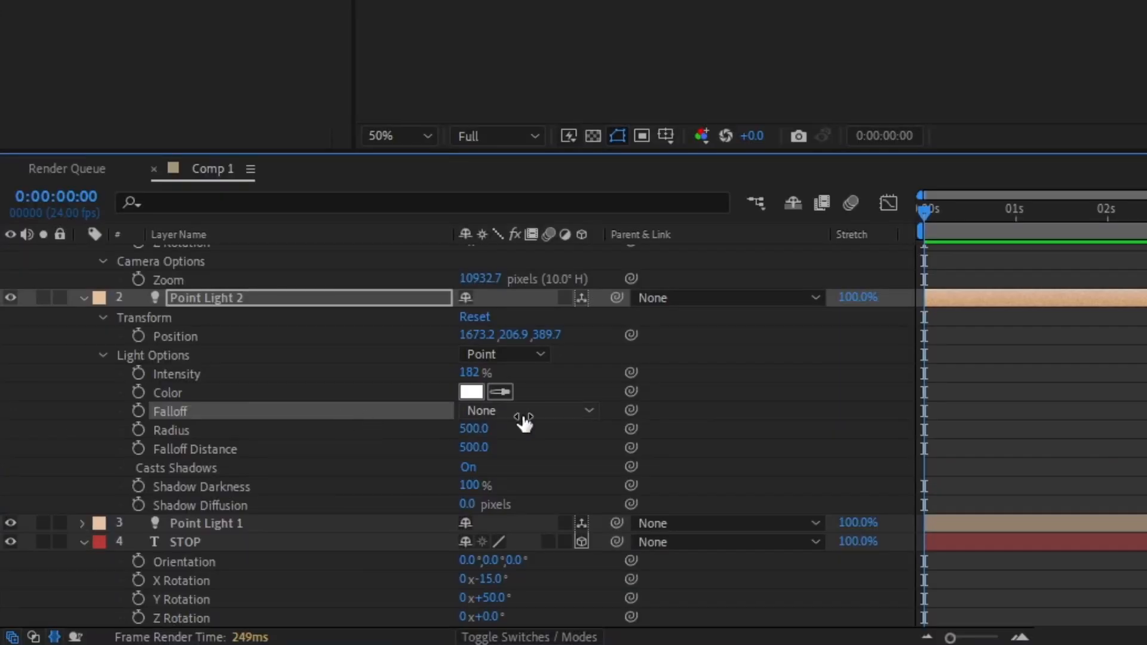
click(521, 412)
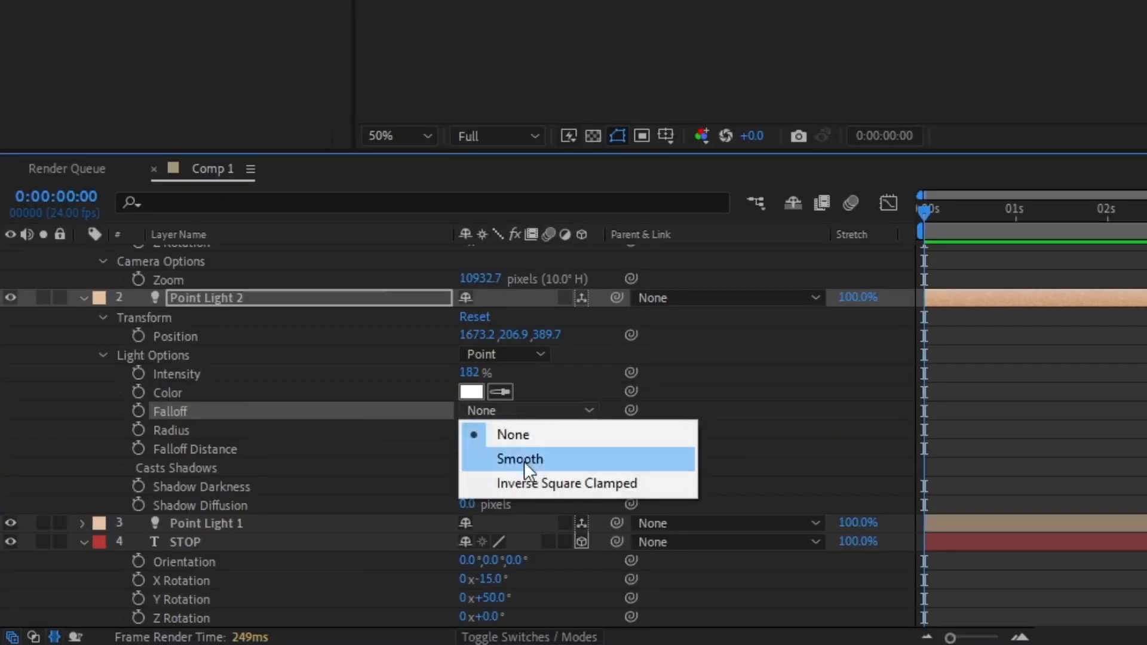
click(525, 461)
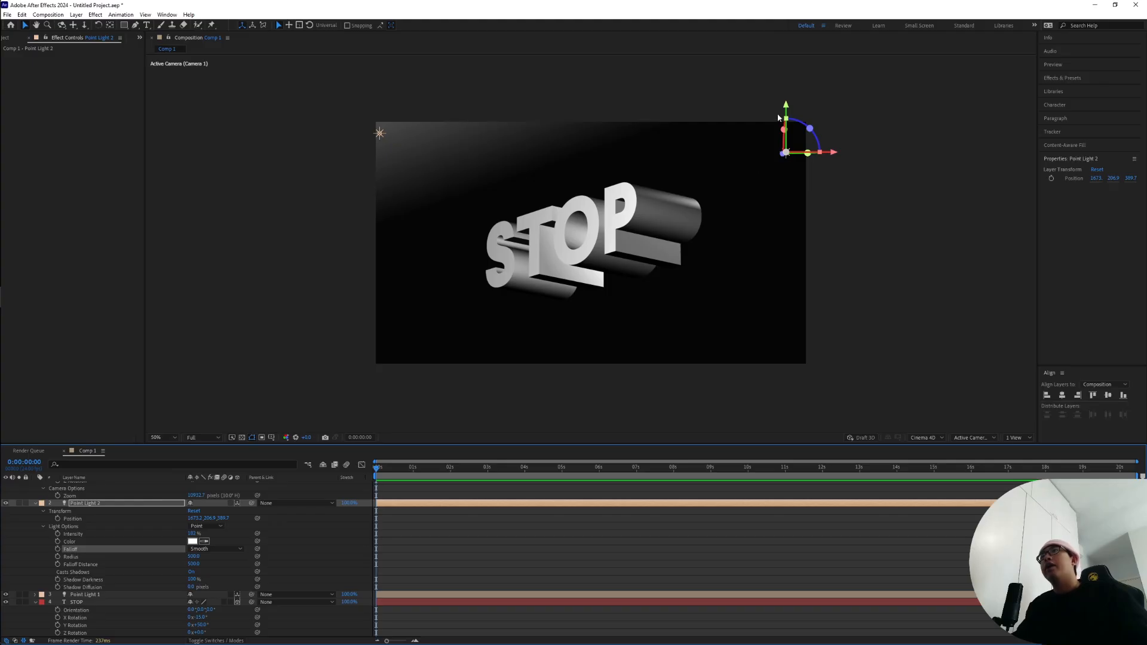
Shift the duplicated light slightly lower and pull the original point light farther toward the camera, then select the STOP text
drag(1015, 1, 1018, 34)
drag(789, 125, 787, 177)
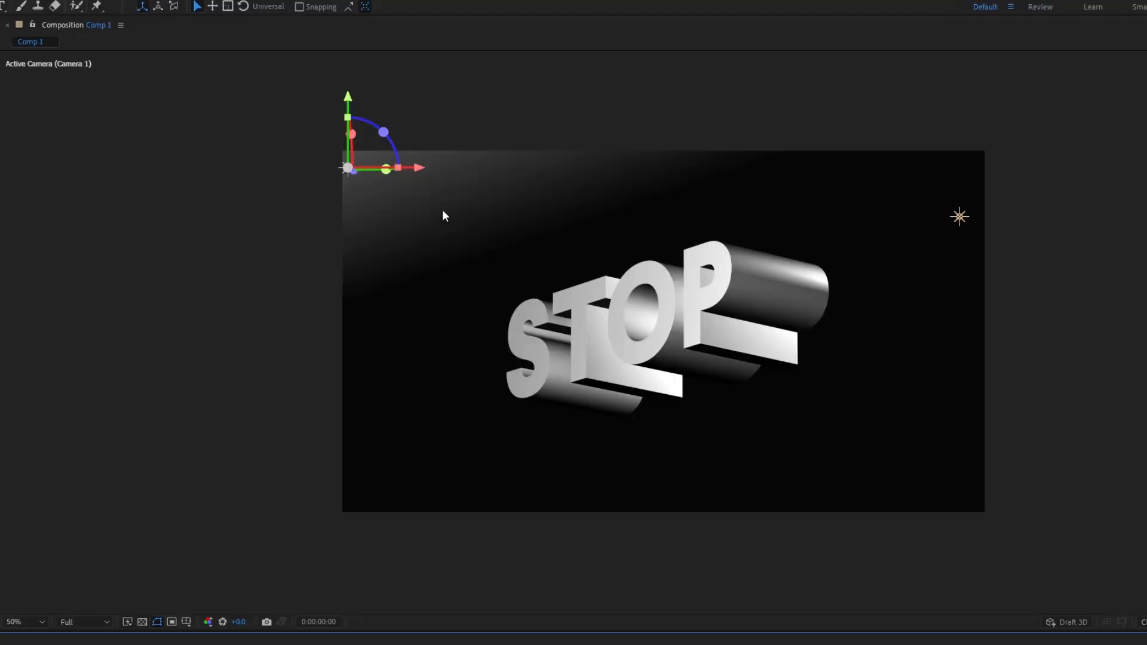
drag(357, 182, 235, 184)
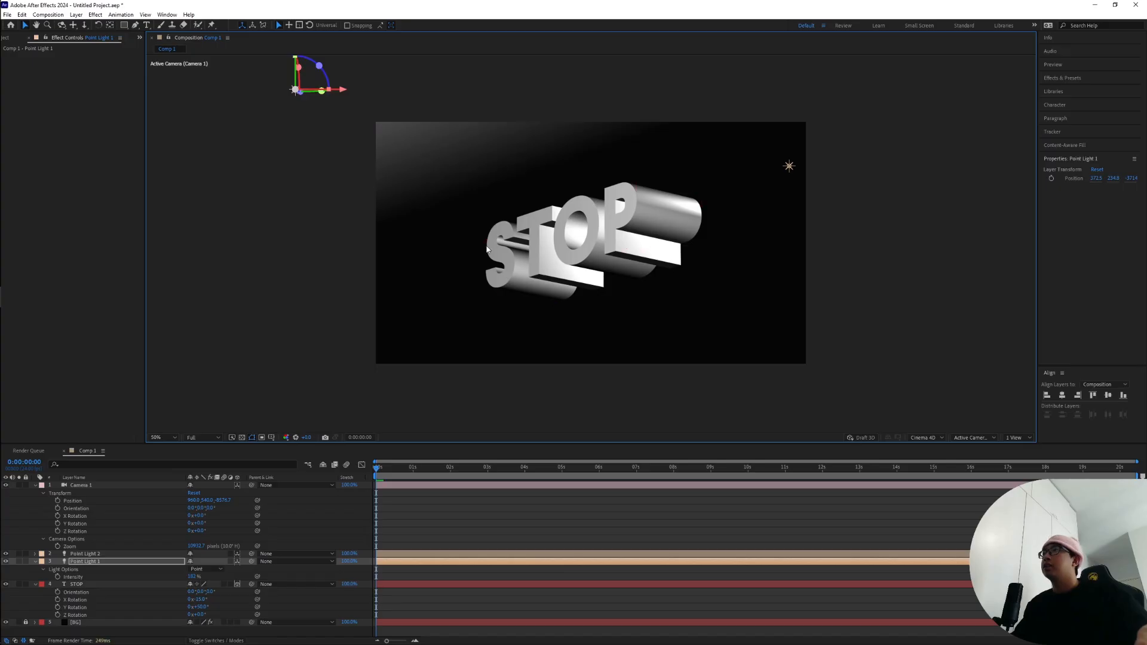
click(487, 250)
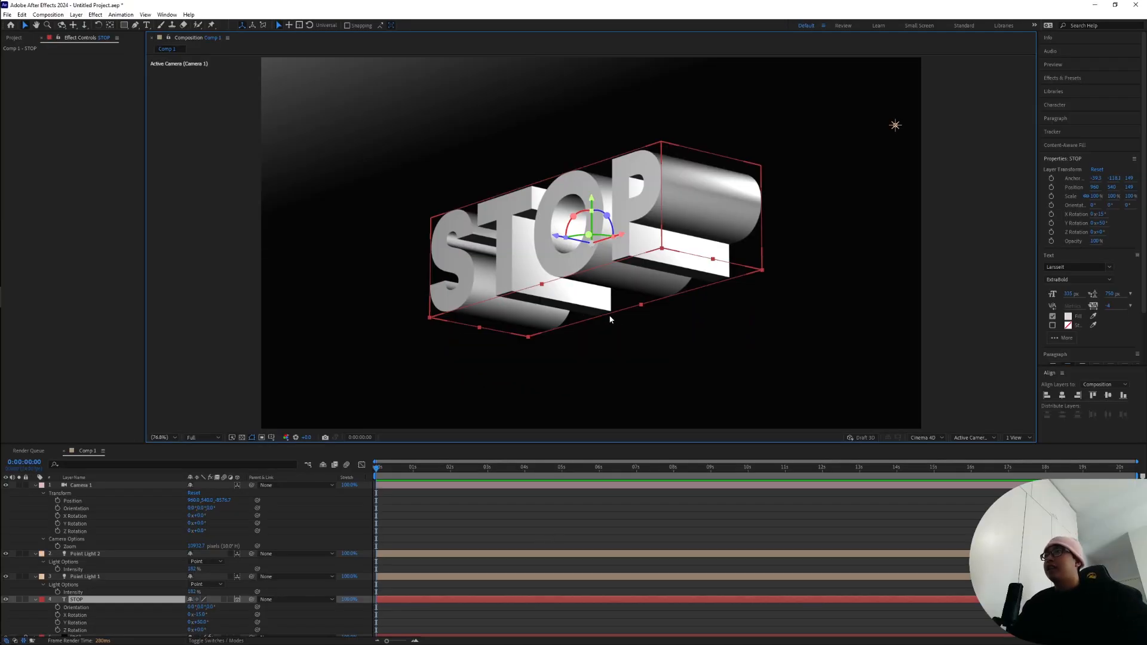
Duplicate the point light at the upper right of the STOP text and place the copy centrally below the text
scroll(543, 317, up, 1)
scroll(666, 290, down, 1)
scroll(610, 308, up, 2)
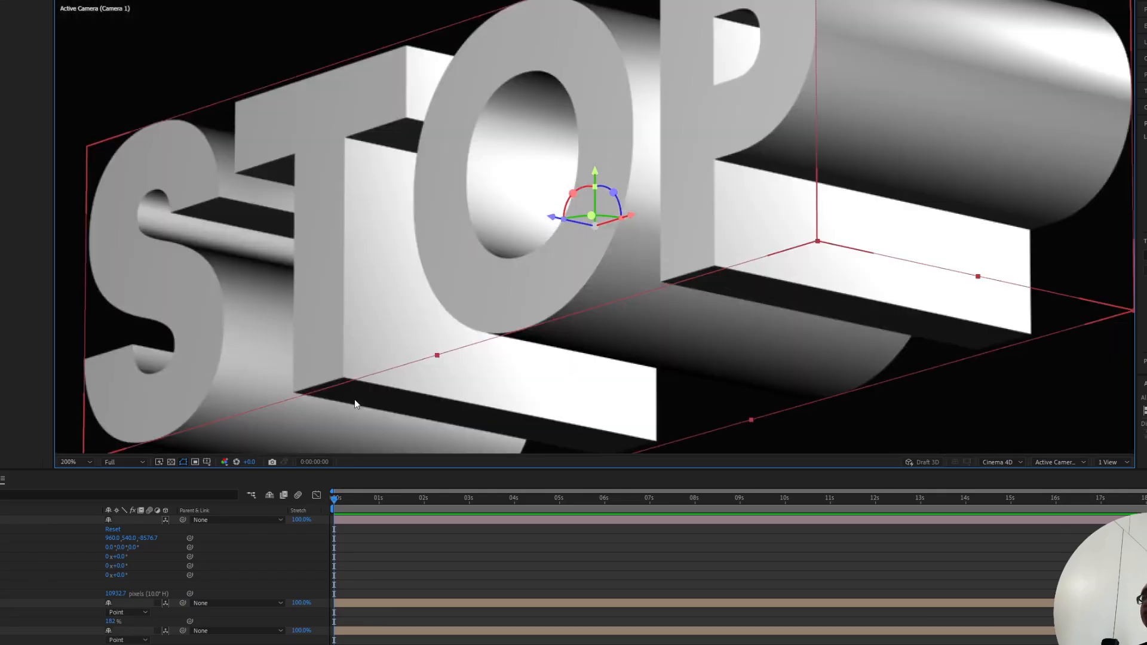
scroll(613, 313, down, 3)
scroll(629, 303, up, 1)
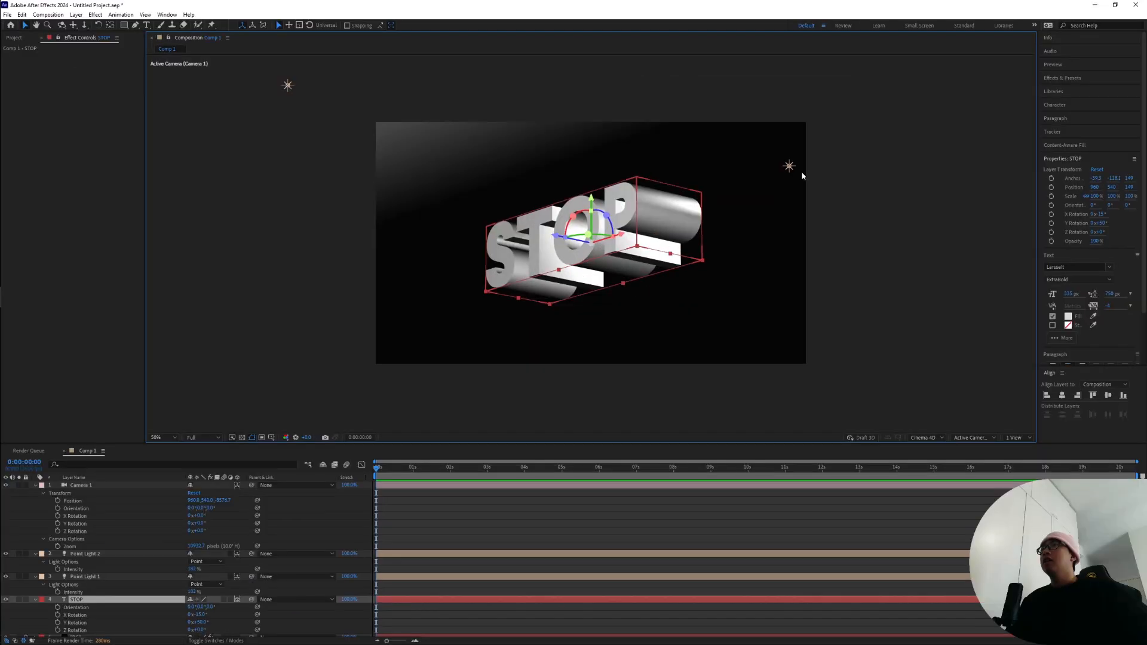
click(789, 166)
key(ctrl+d)
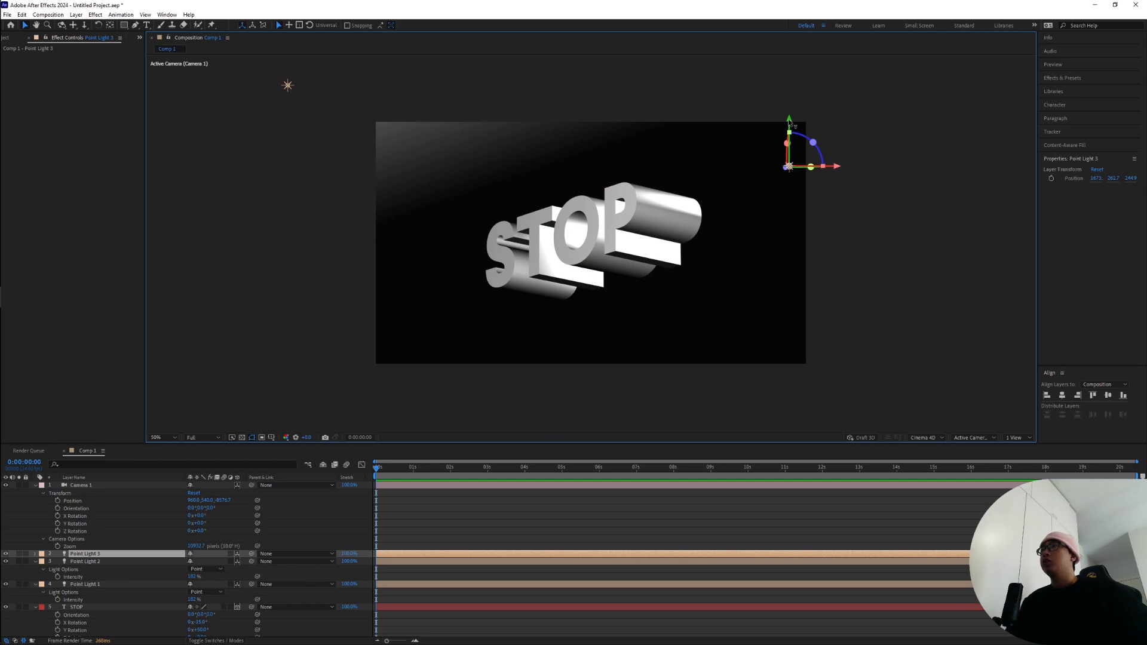
drag(792, 124, 790, 335)
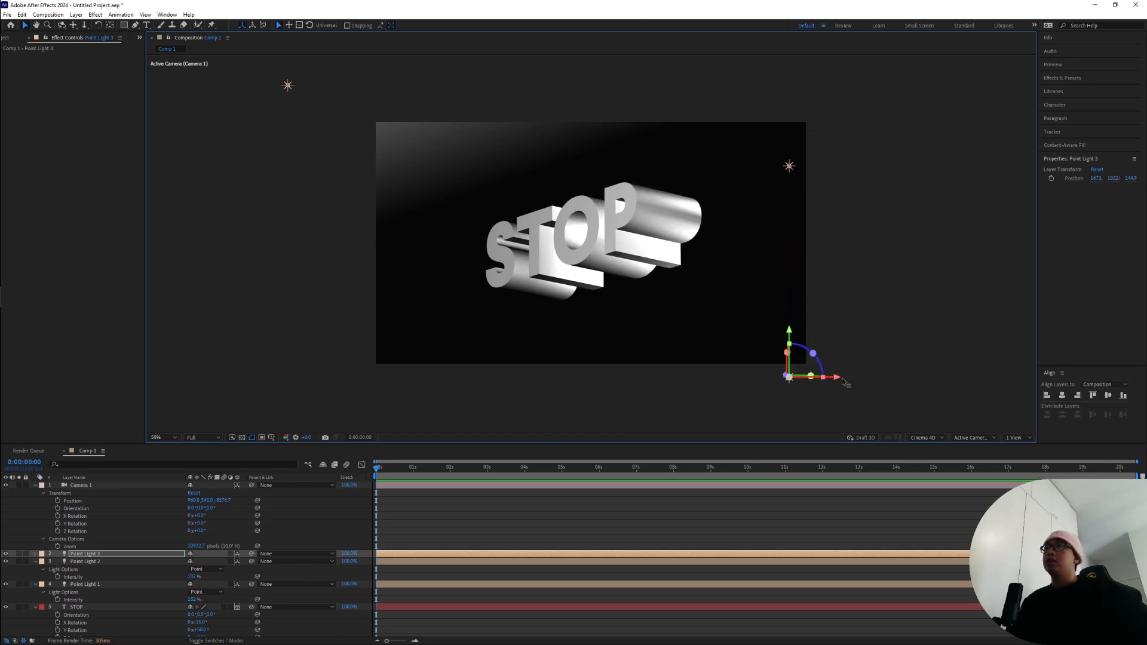
drag(840, 378, 617, 386)
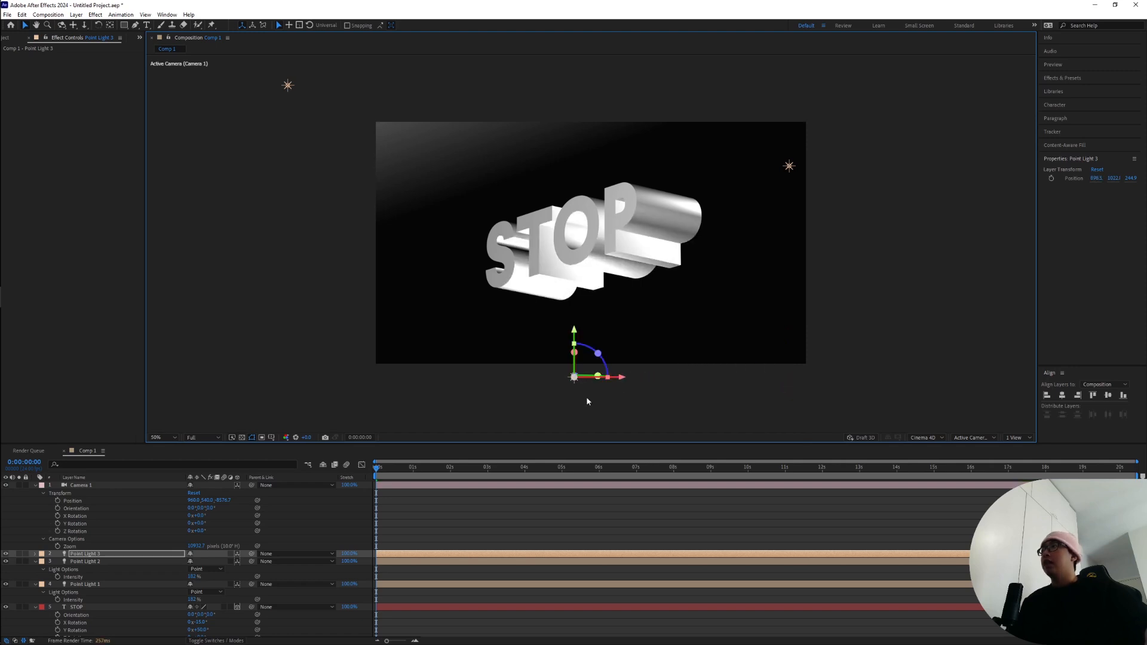
Push the new point light farther back along Z and shift it slightly right beneath the text
key(p)
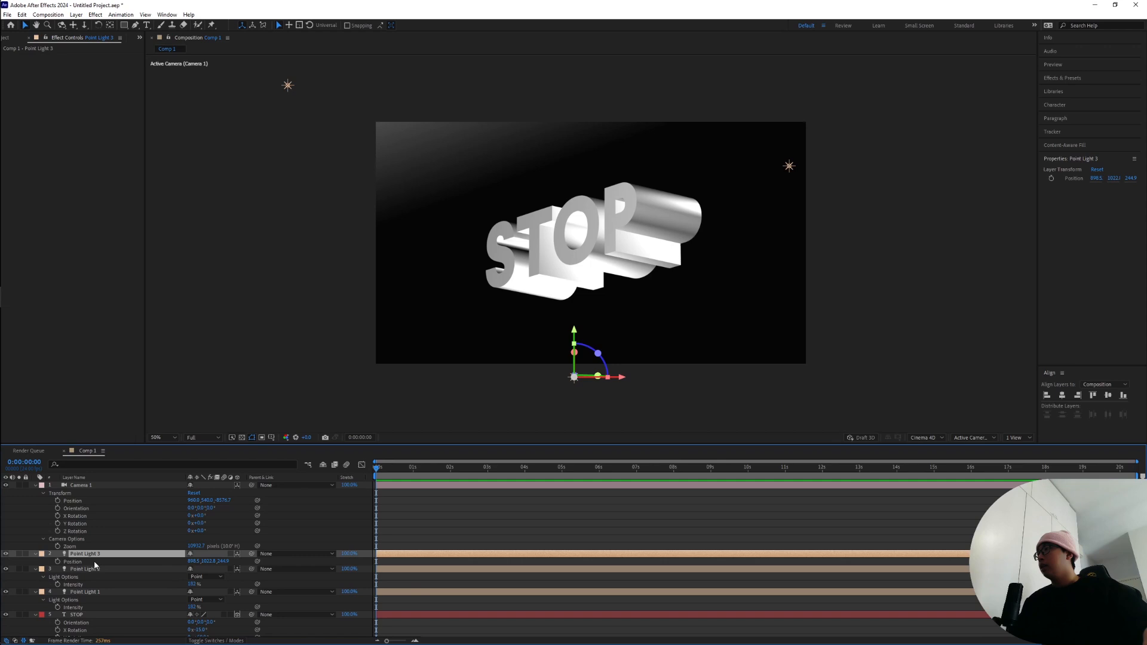
click(94, 562)
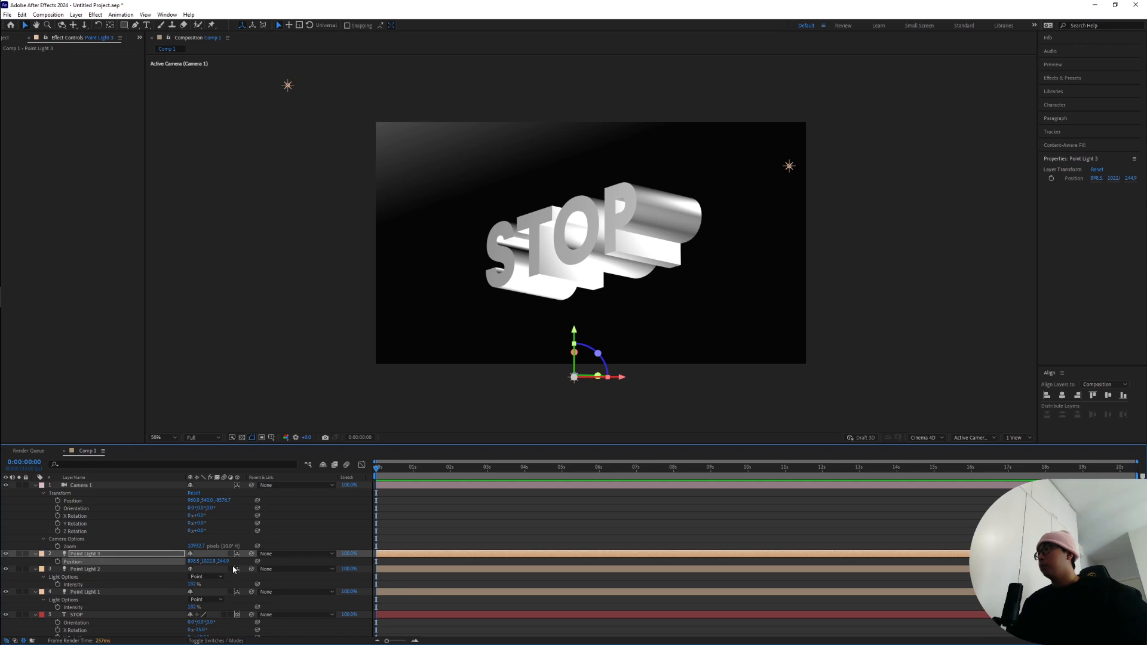
drag(225, 562, 479, 562)
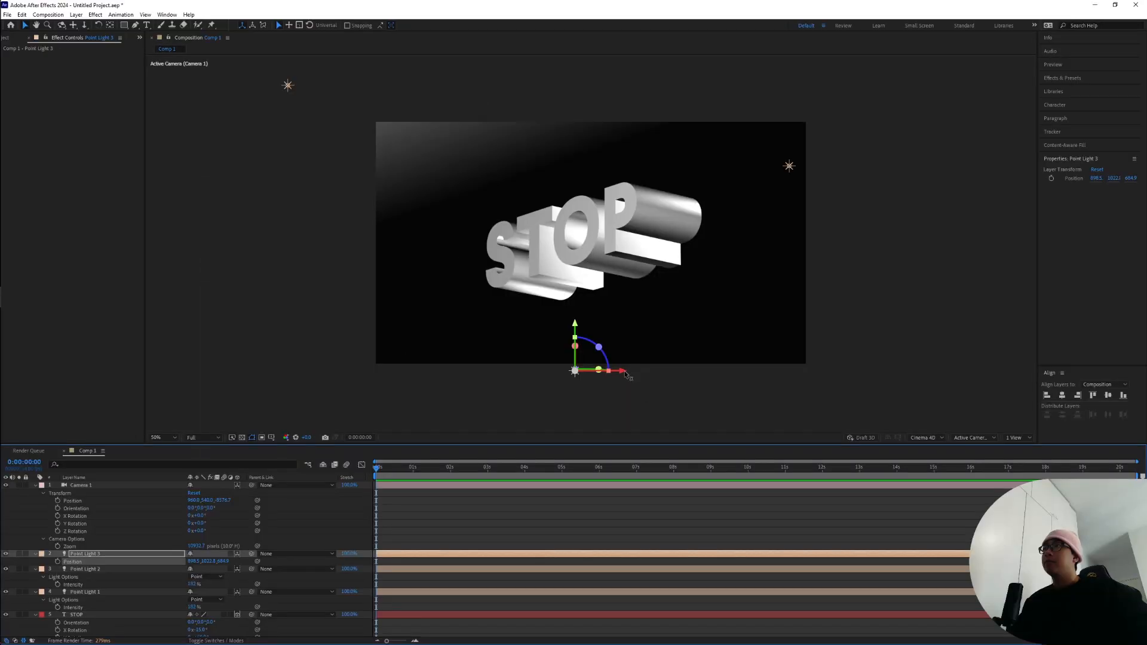
drag(628, 532, 691, 540)
drag(655, 375, 686, 374)
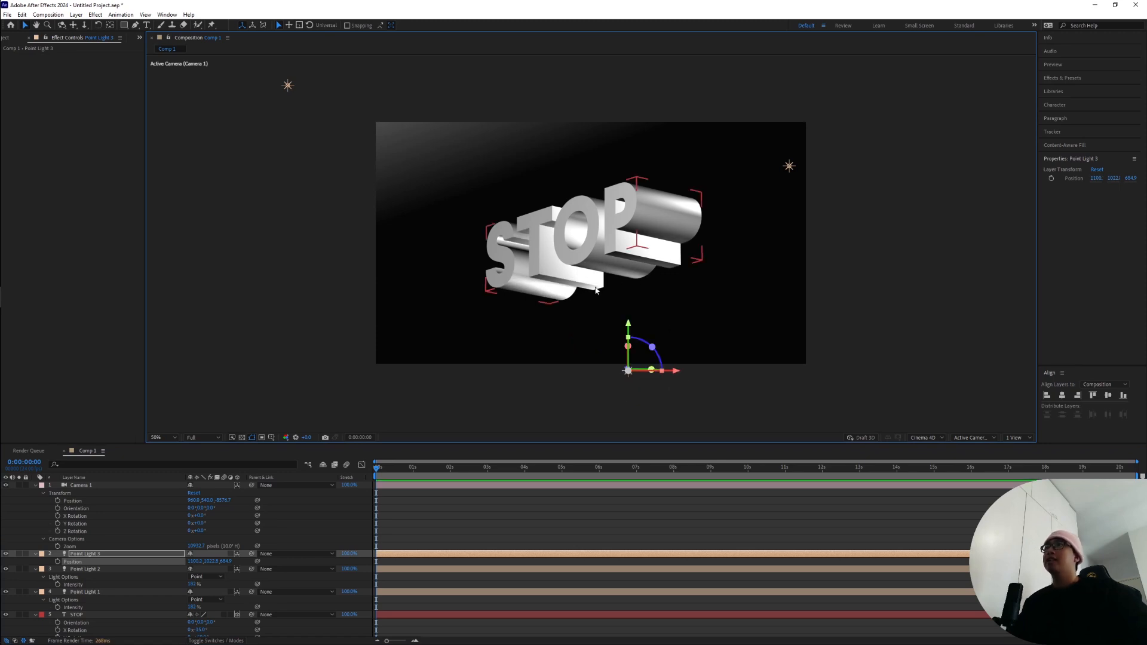
Lower the Intensity of the point light below the text so it acts as a softer fill
scroll(660, 297, up, 1)
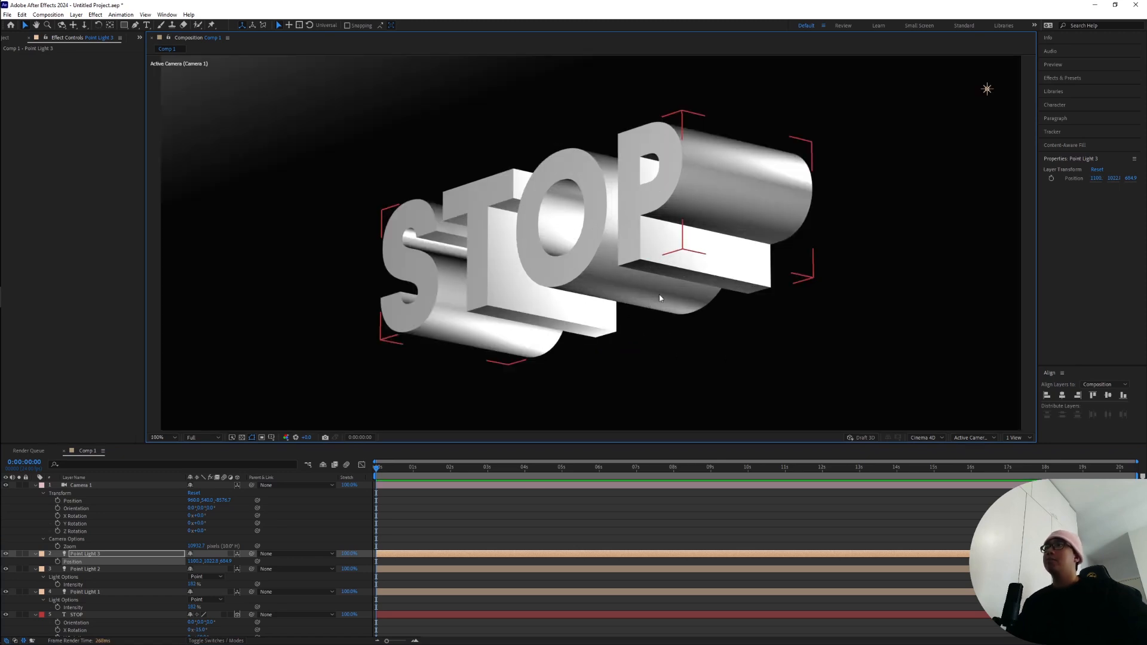
click(120, 554)
key(t)
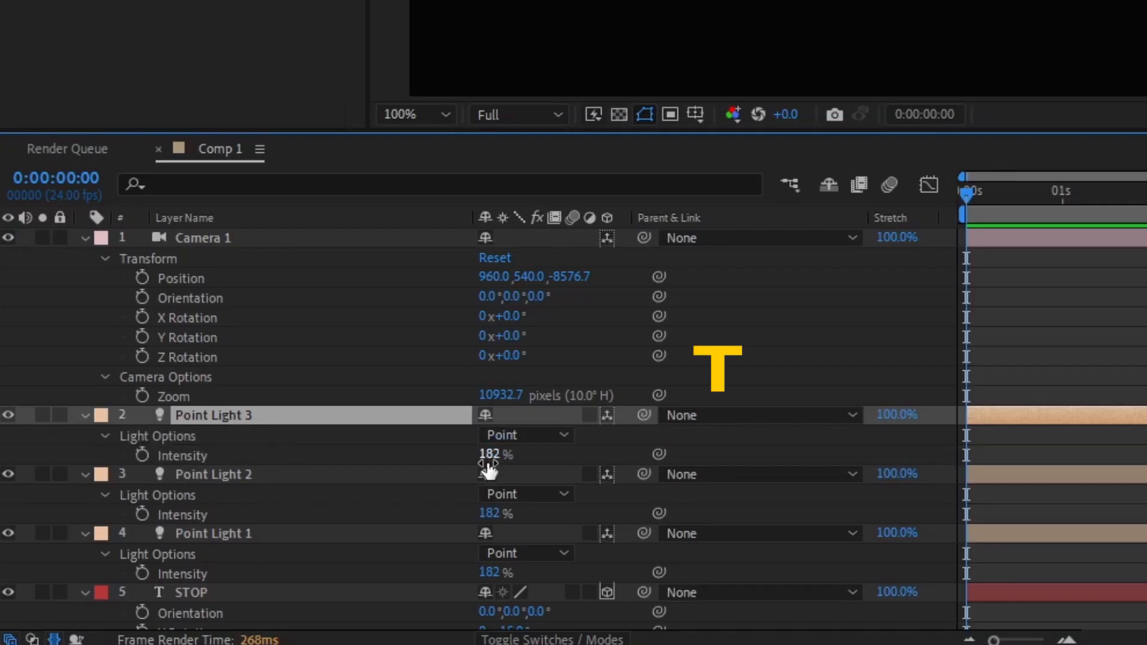
drag(489, 470, 359, 468)
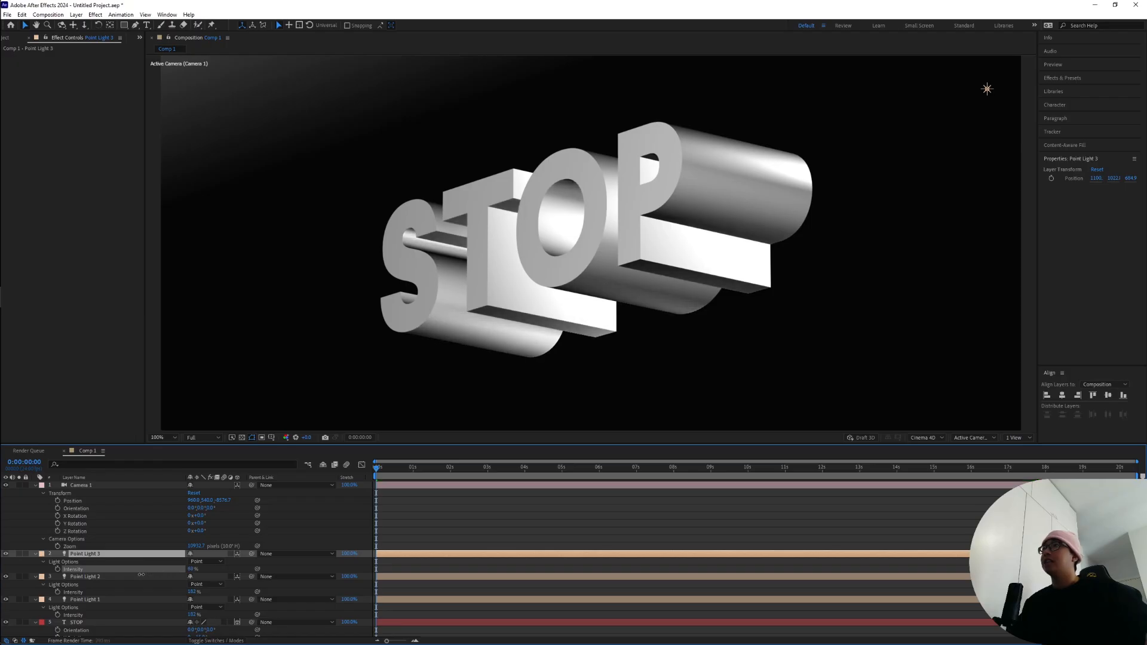
drag(141, 575, 128, 575)
scroll(610, 343, down, 1)
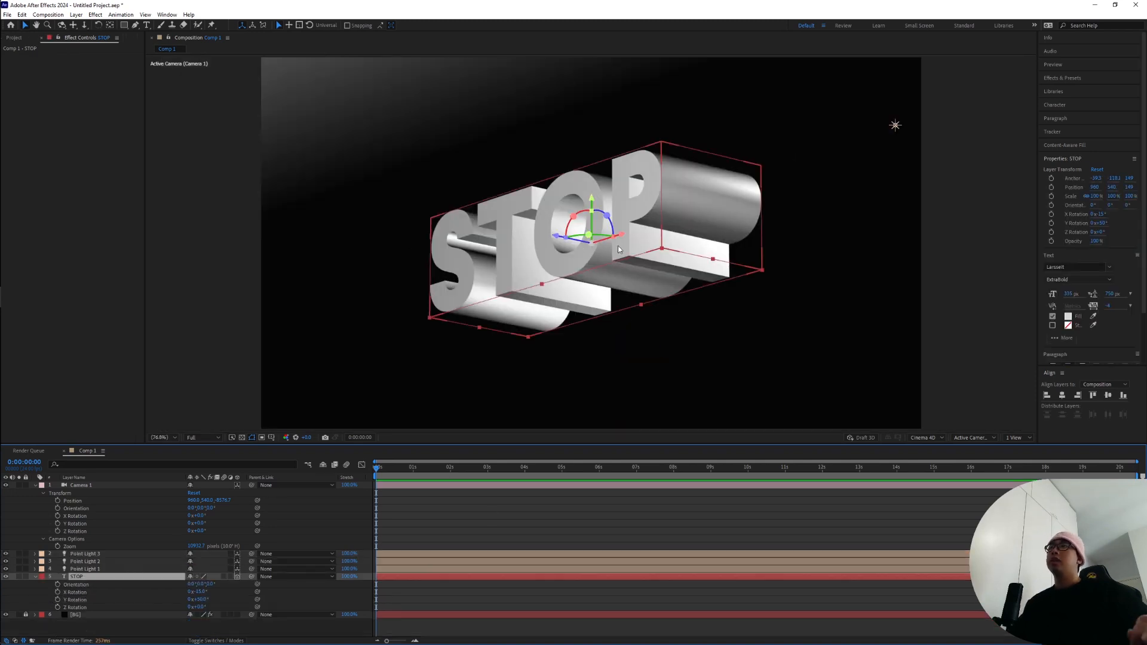
Set the Bevel Style in the STOP text's Geometry Options to Angular
click(35, 577)
click(35, 576)
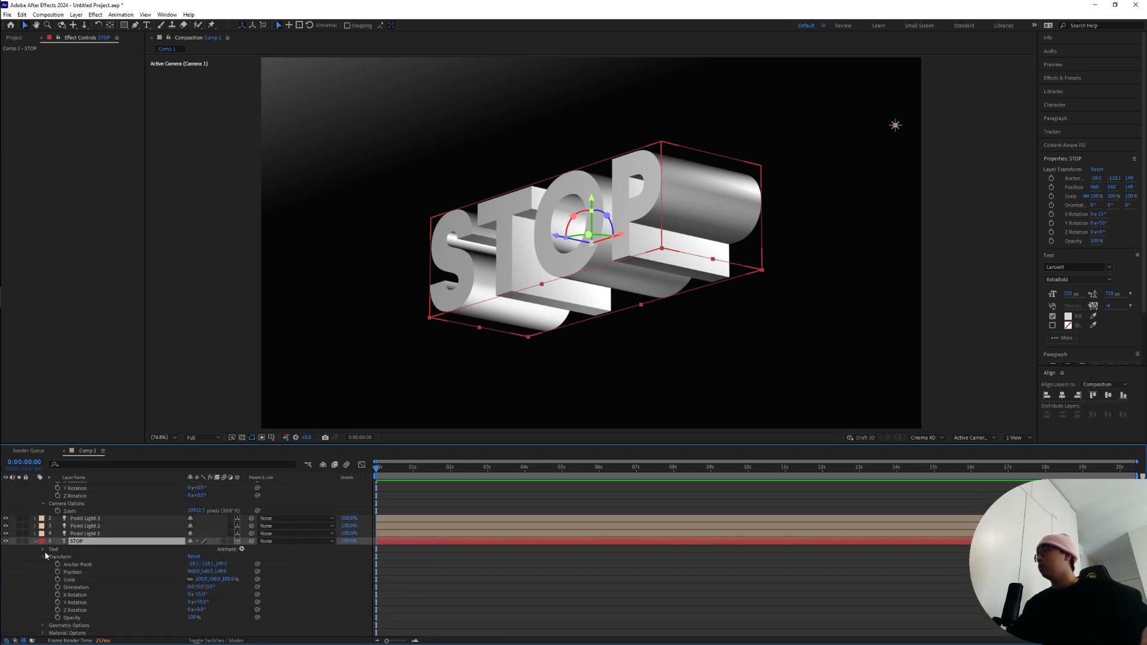
click(42, 550)
click(43, 550)
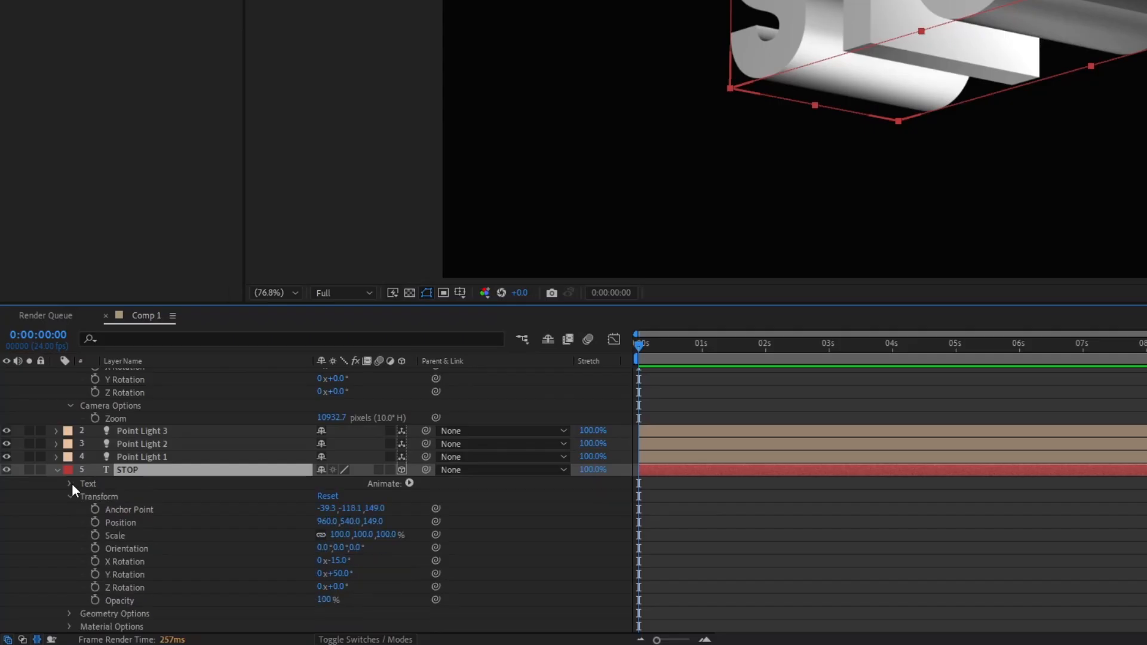
click(41, 618)
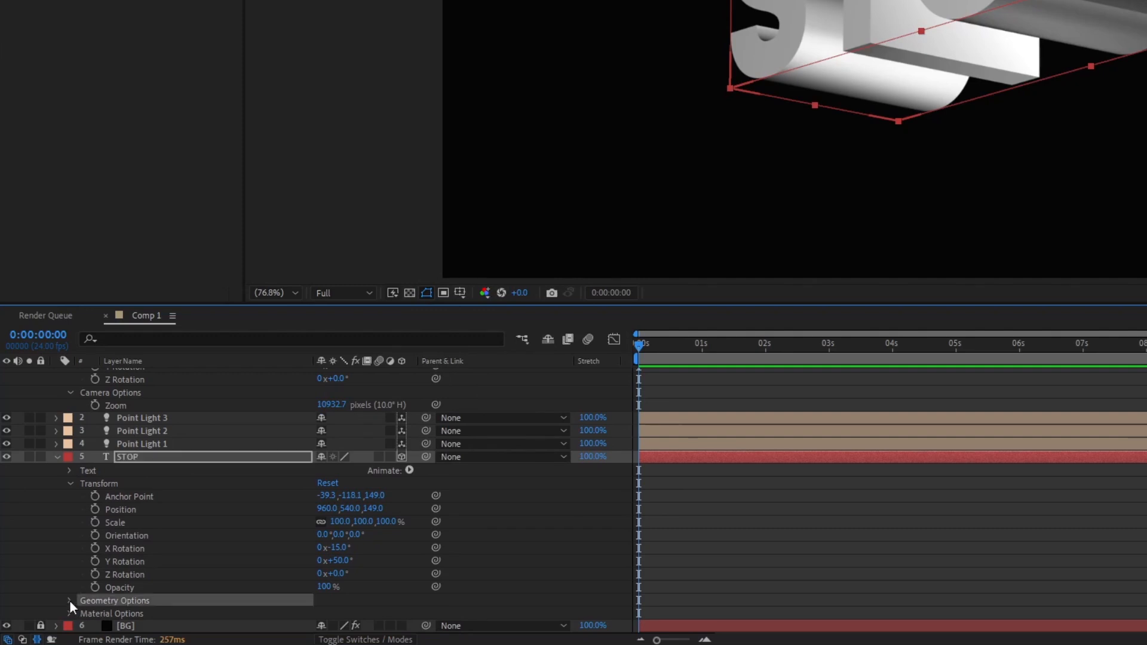
click(69, 600)
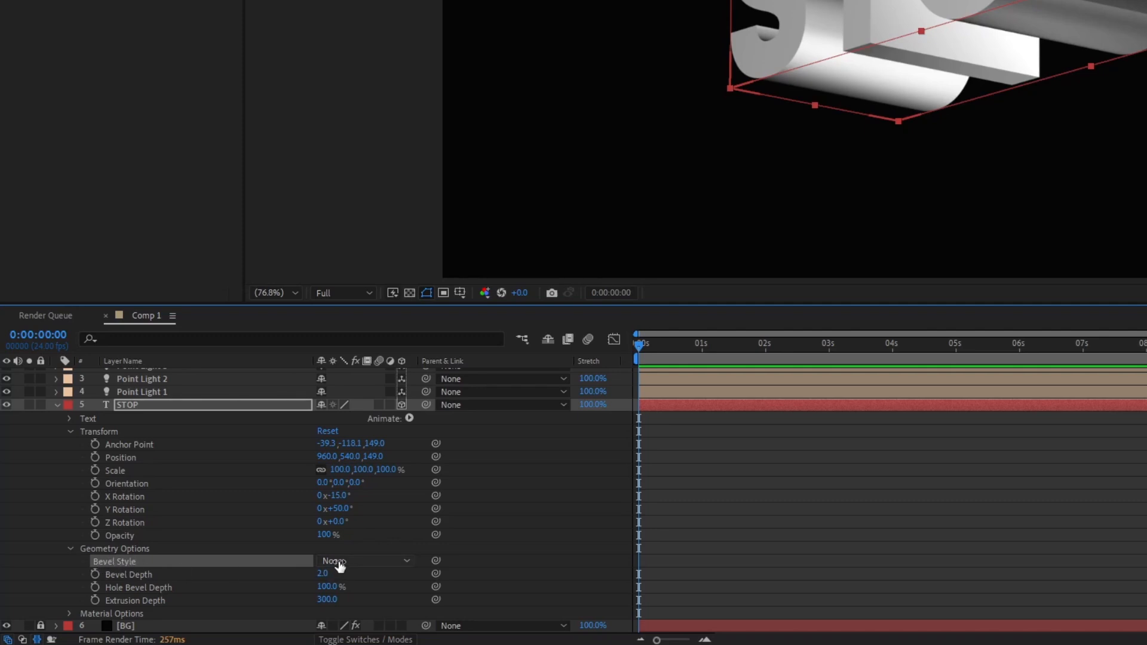
click(357, 565)
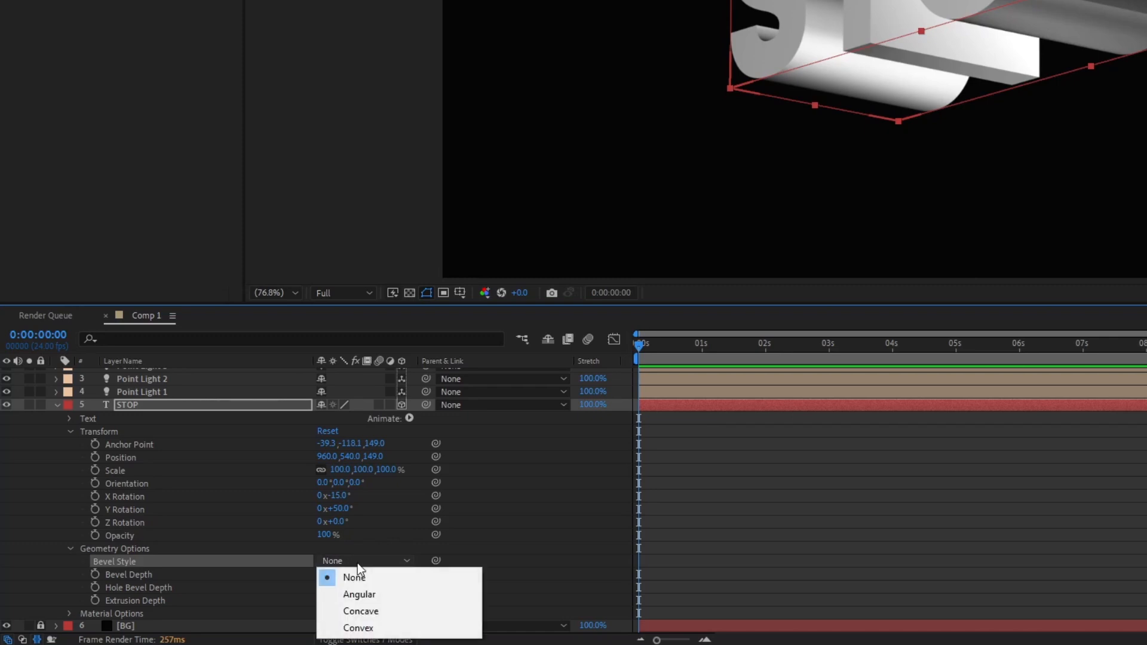
click(368, 596)
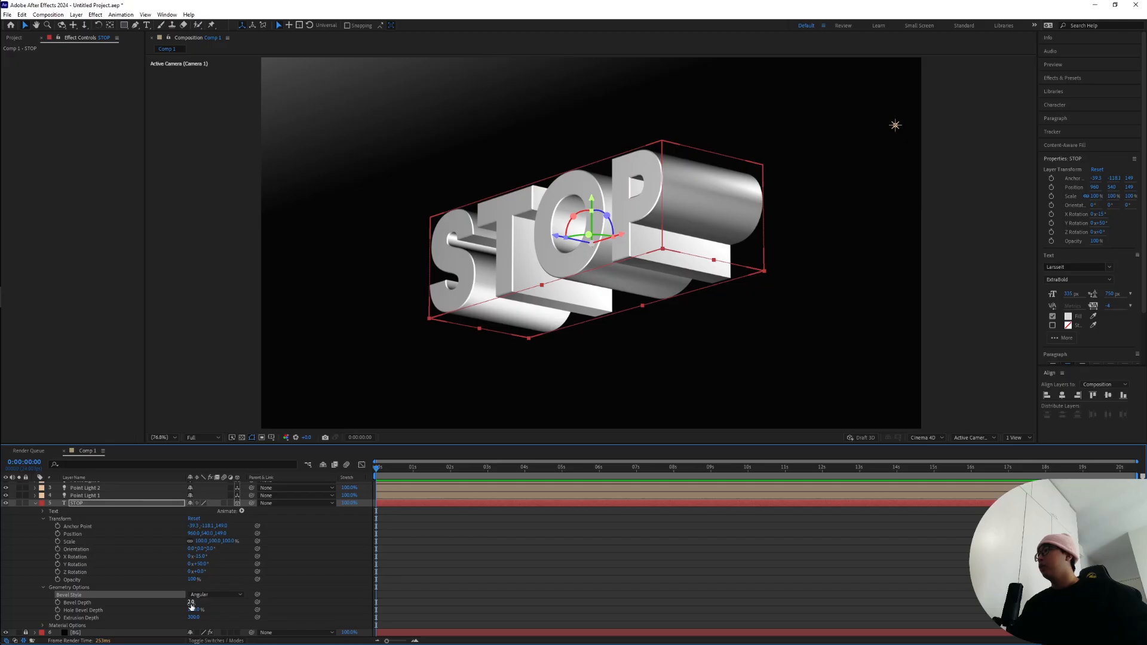
Try different bevel sizes on the STOP text and set its Bevel Depth to 2.5
drag(322, 574, 348, 573)
drag(206, 602, 210, 602)
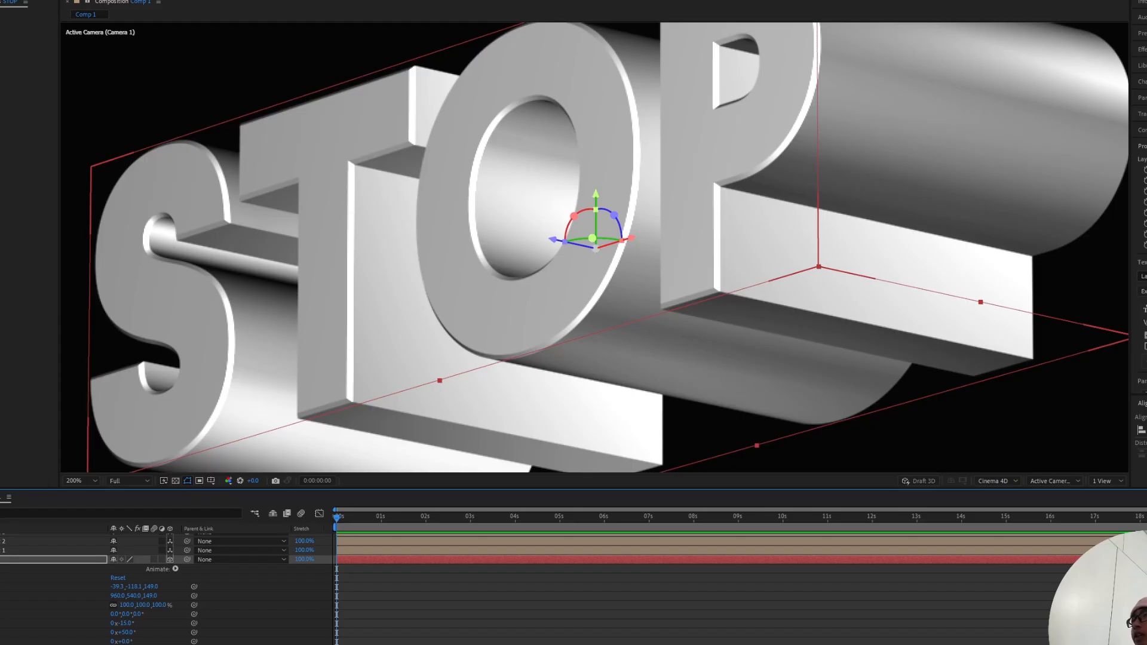
scroll(647, 281, up, 2)
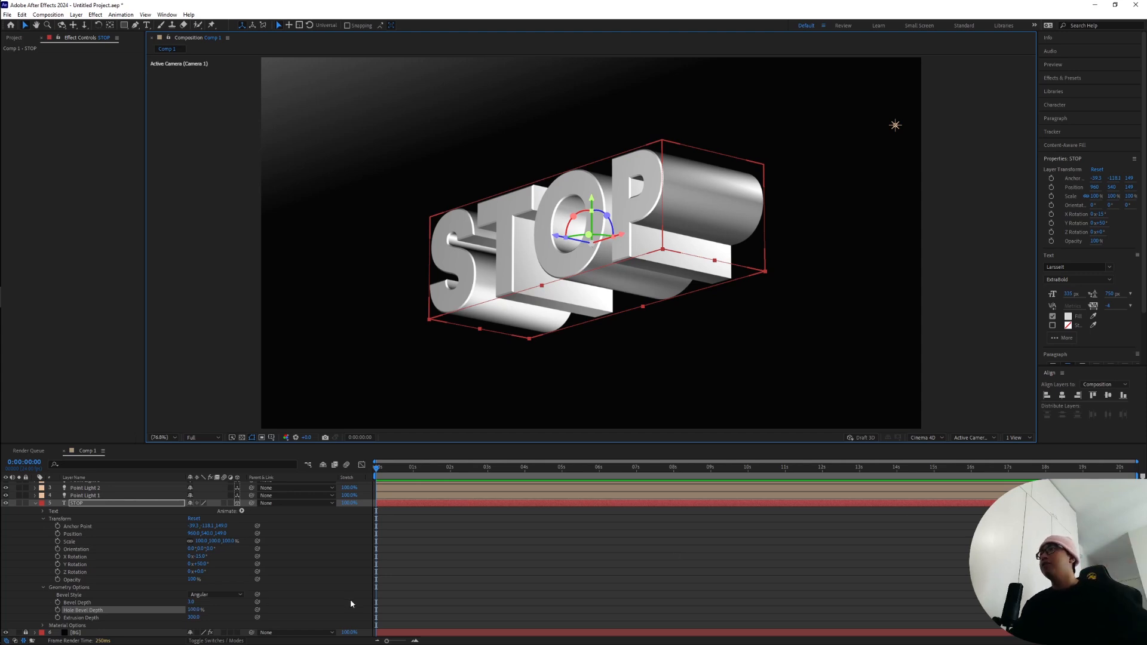
drag(191, 603, 187, 602)
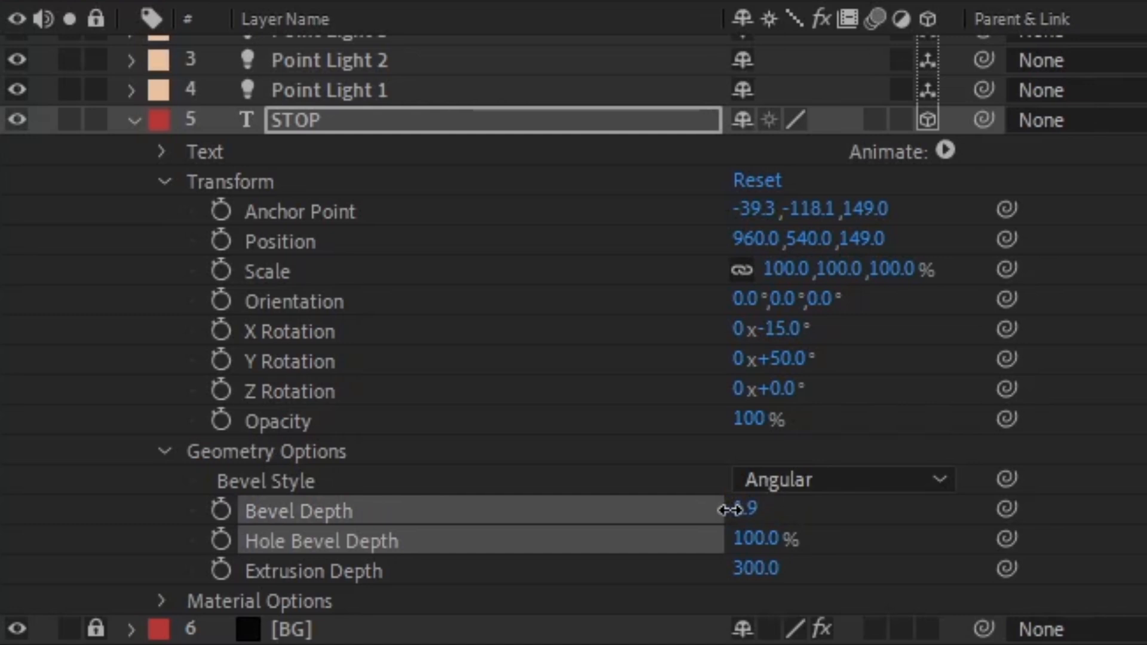
click(730, 509)
text(2.5)
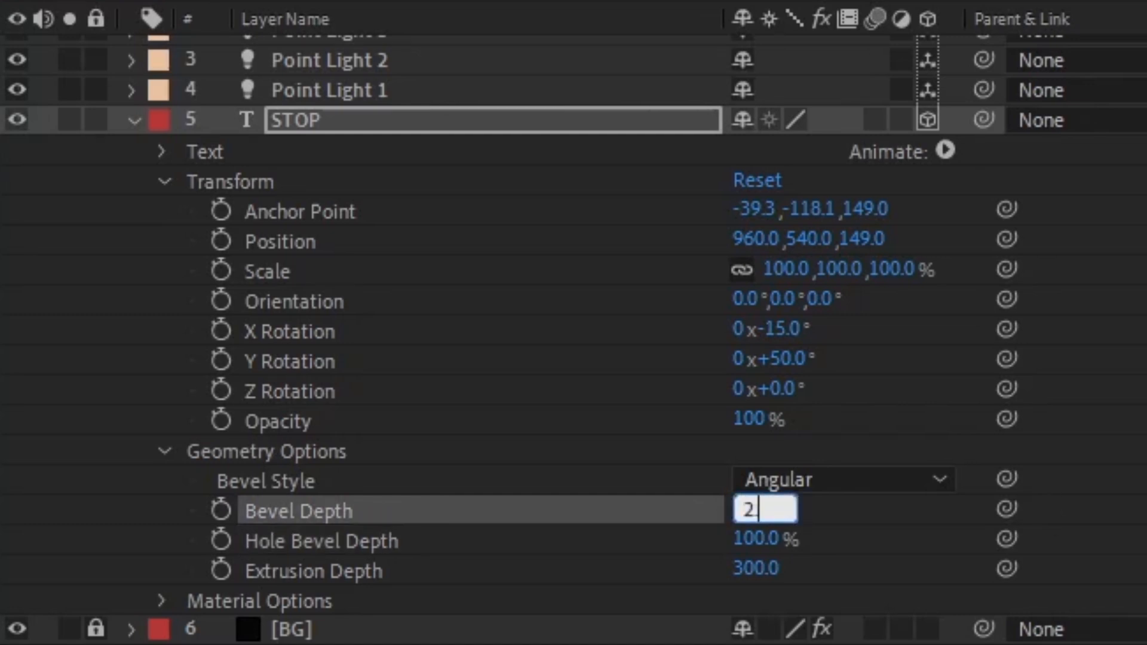
key(Return)
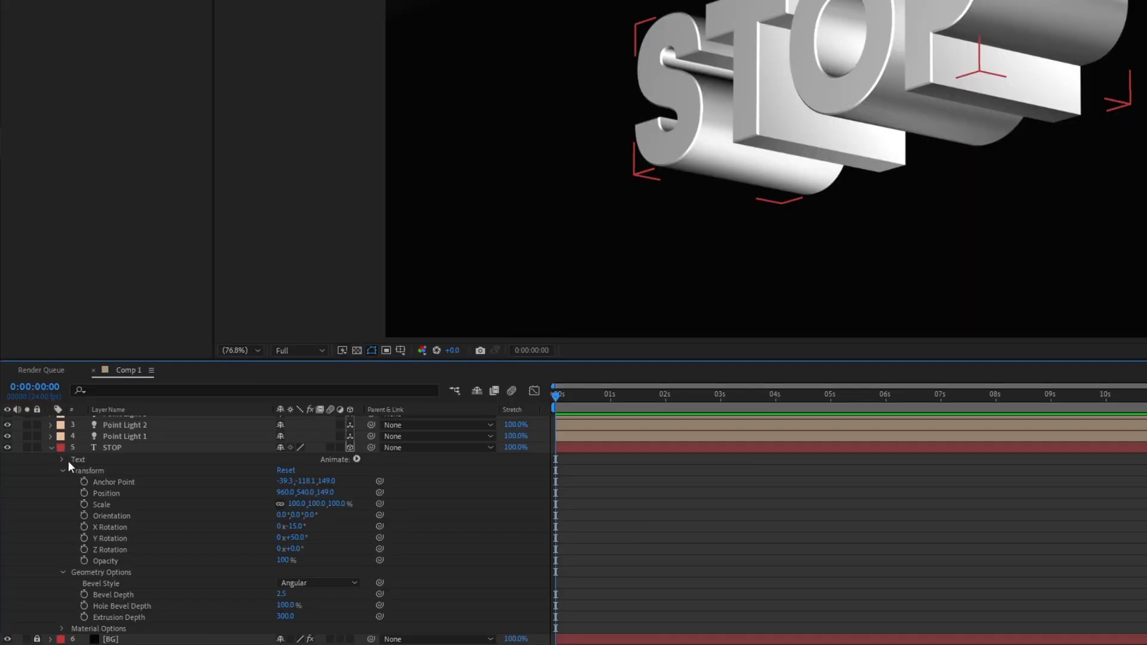
Add a text animator with the Front Color RGB property to the STOP layer
click(89, 461)
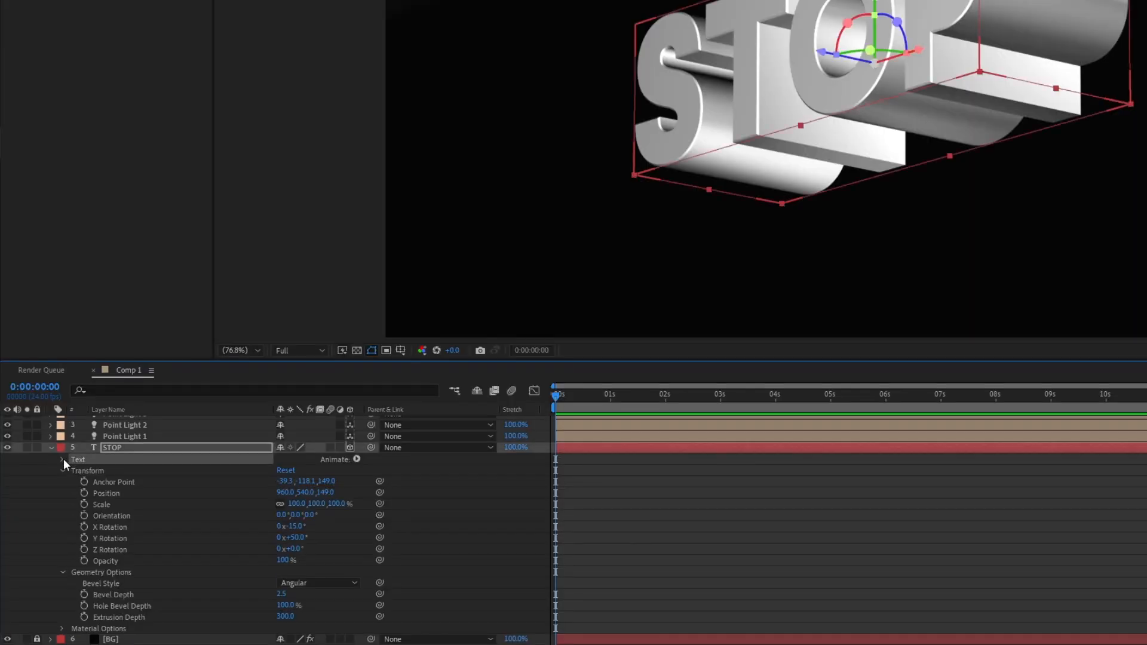
click(63, 460)
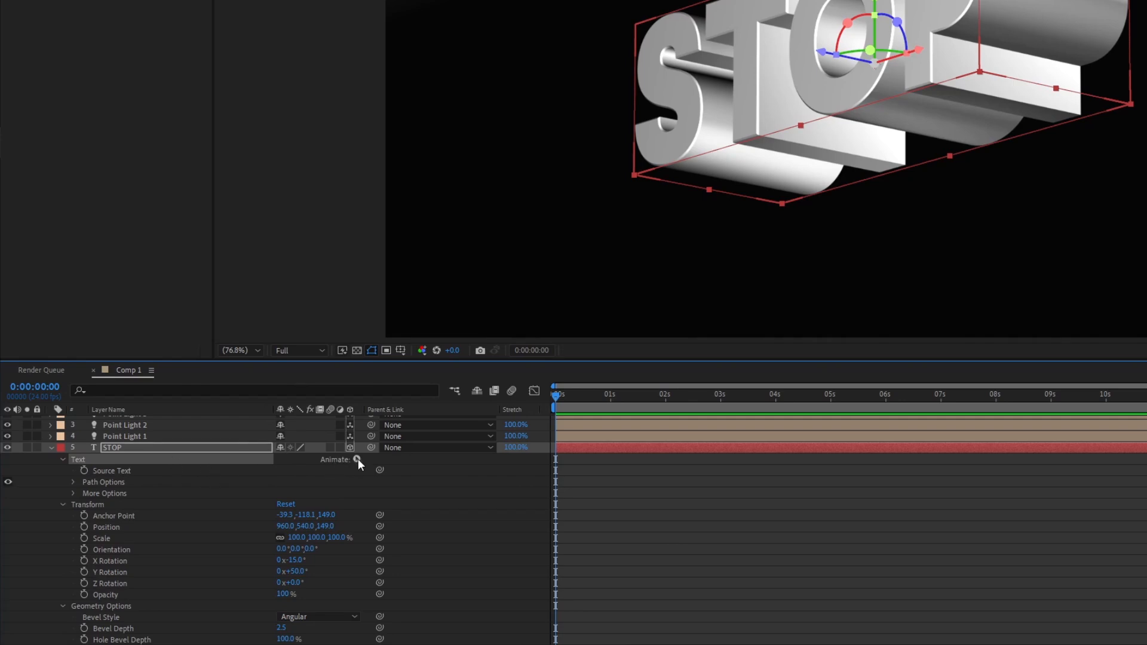
click(332, 459)
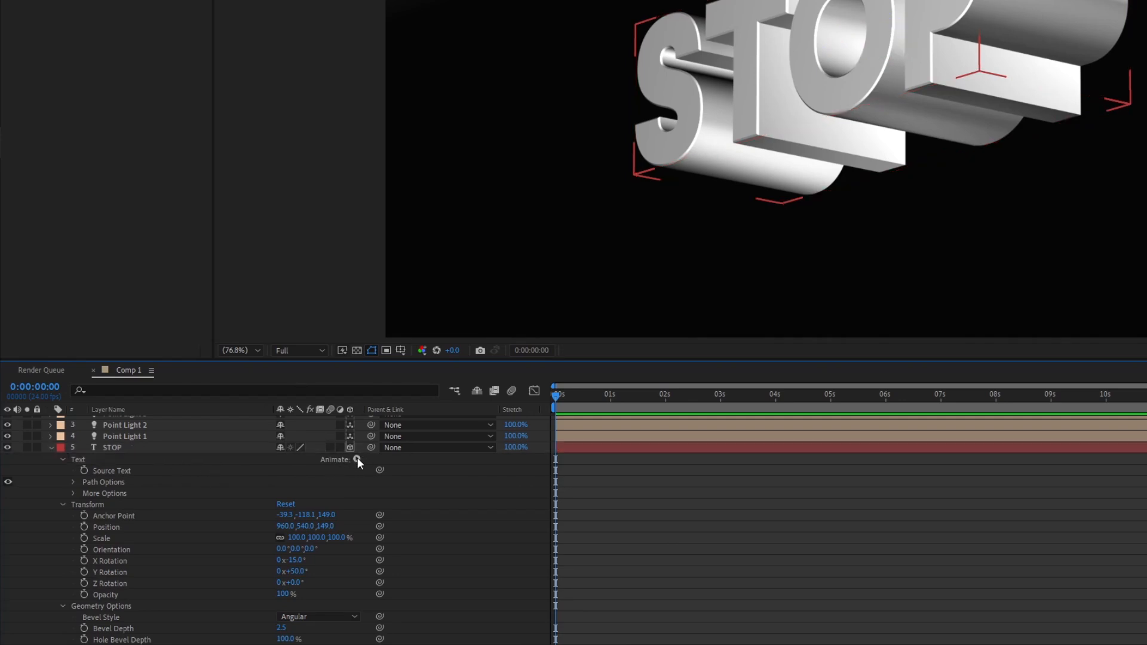
click(357, 459)
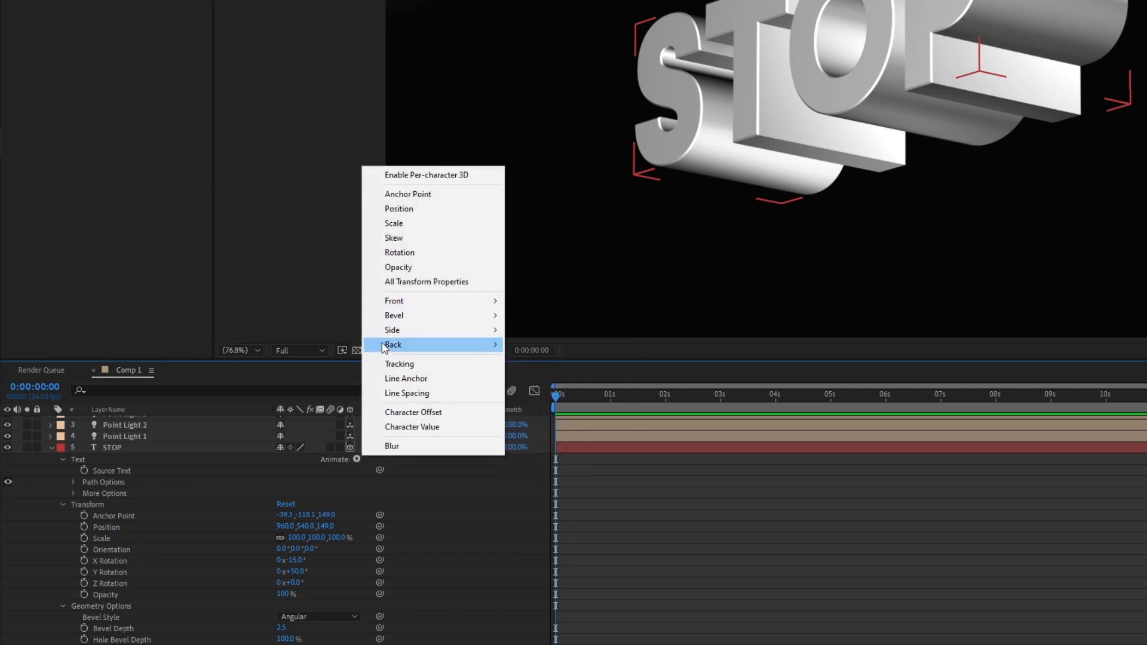
mouse_move(415, 308)
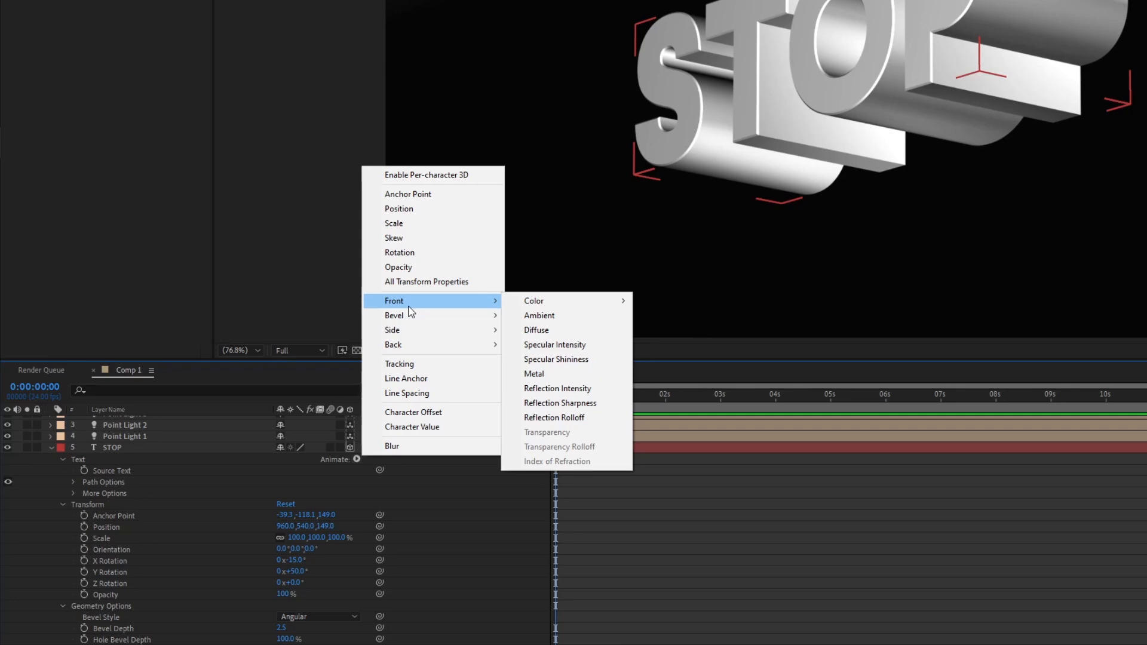
mouse_move(573, 301)
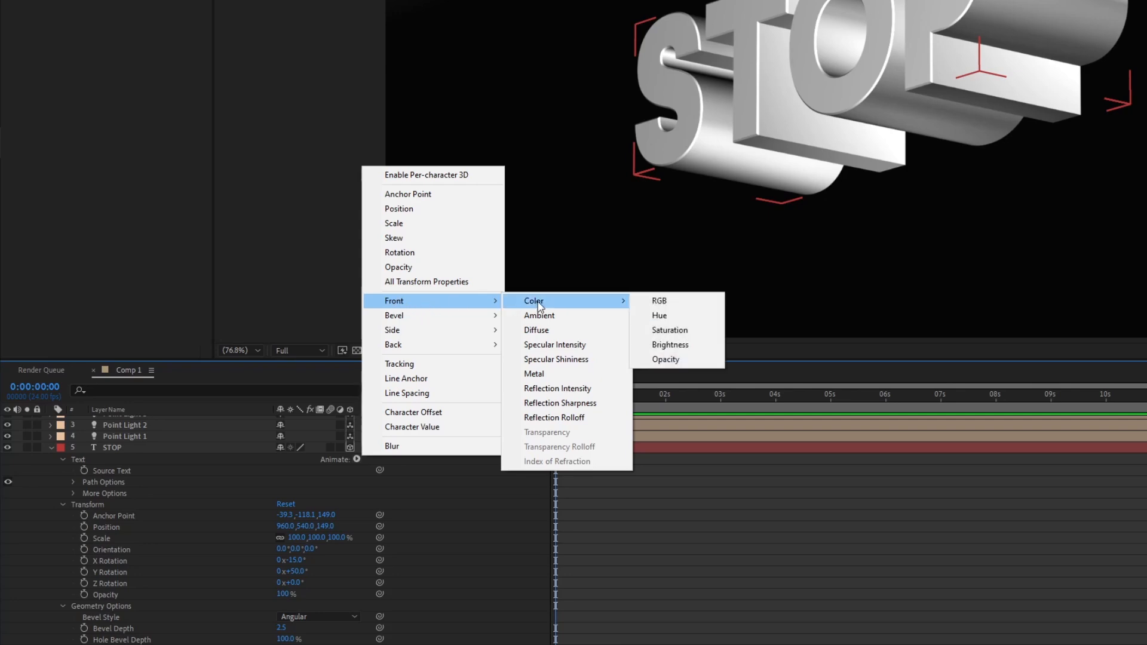
click(660, 302)
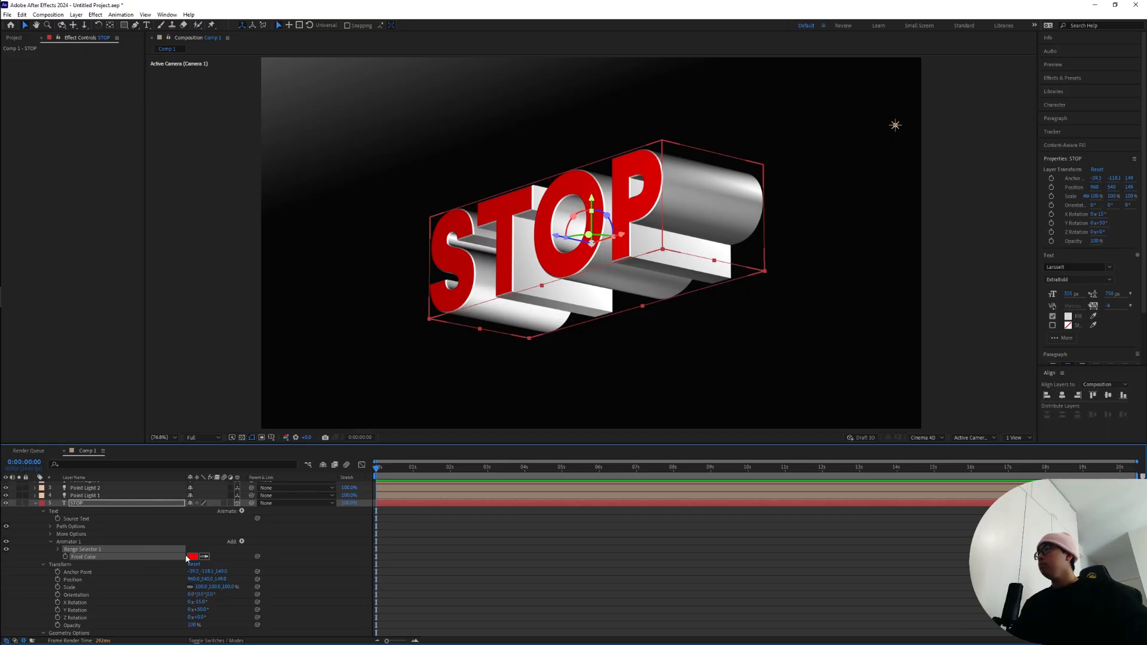
Set the animator's Front Color to white (FFFFFF)
click(193, 556)
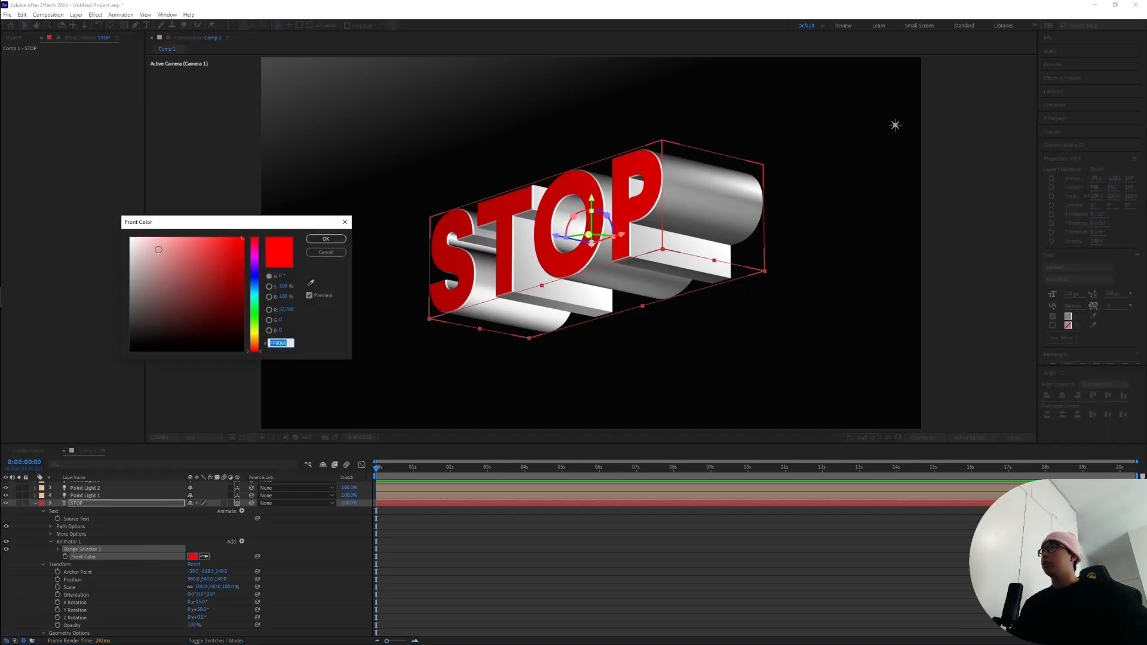
drag(166, 247, 102, 226)
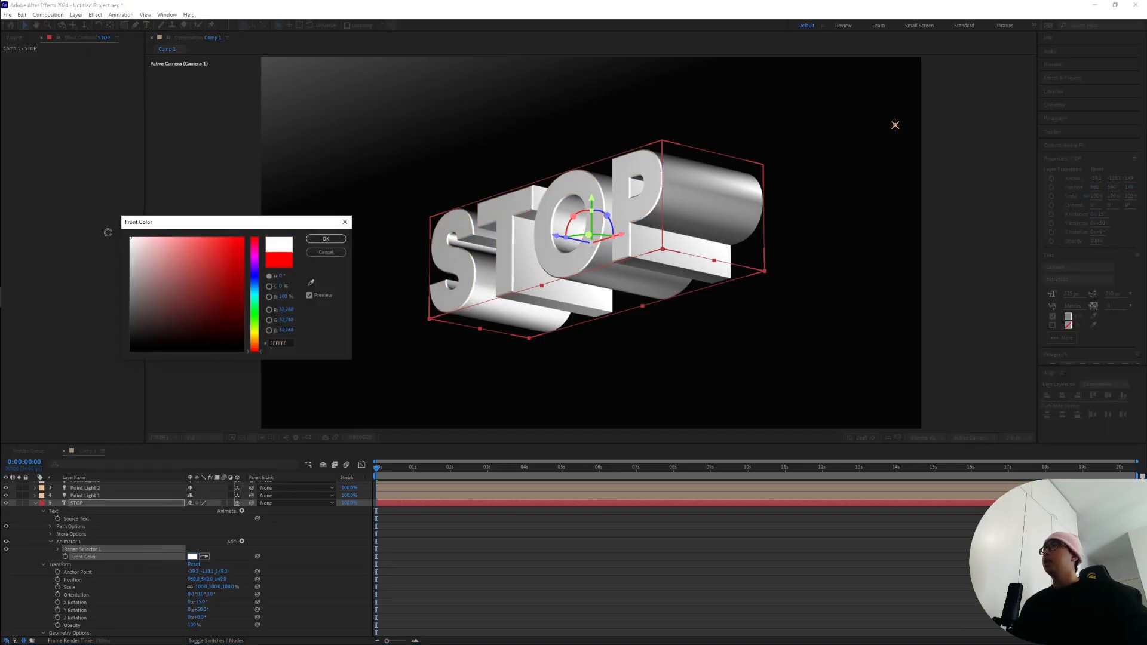
click(326, 239)
Add the Side Color RGB property to Animator 1 of the STOP text layer
click(242, 542)
mouse_move(241, 543)
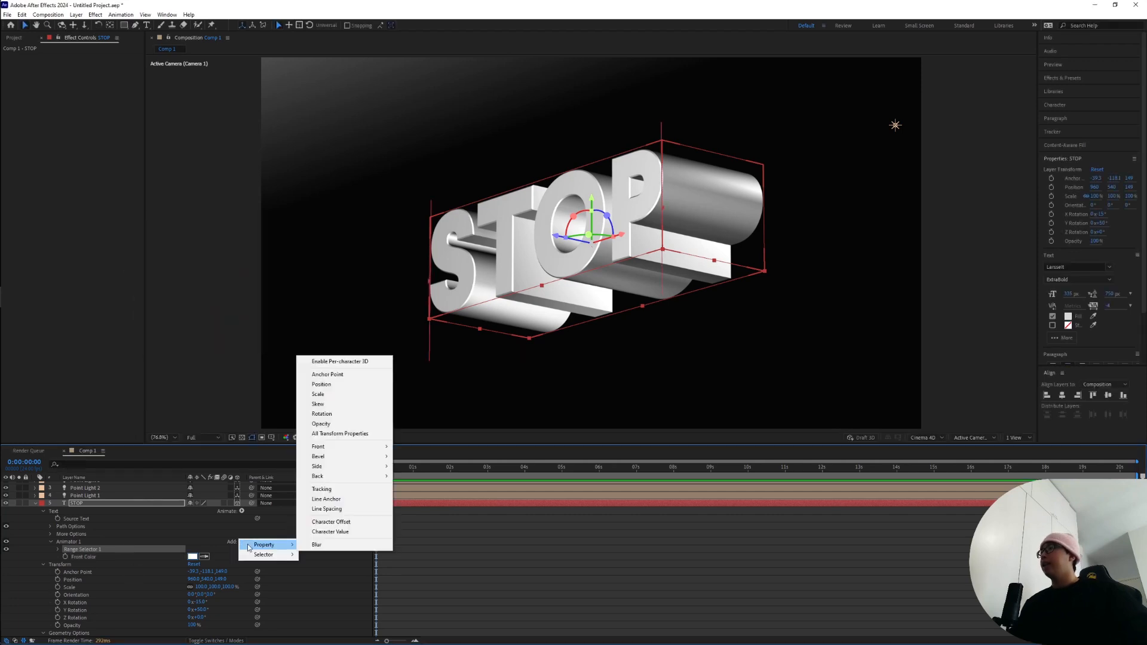
mouse_move(359, 466)
mouse_move(419, 467)
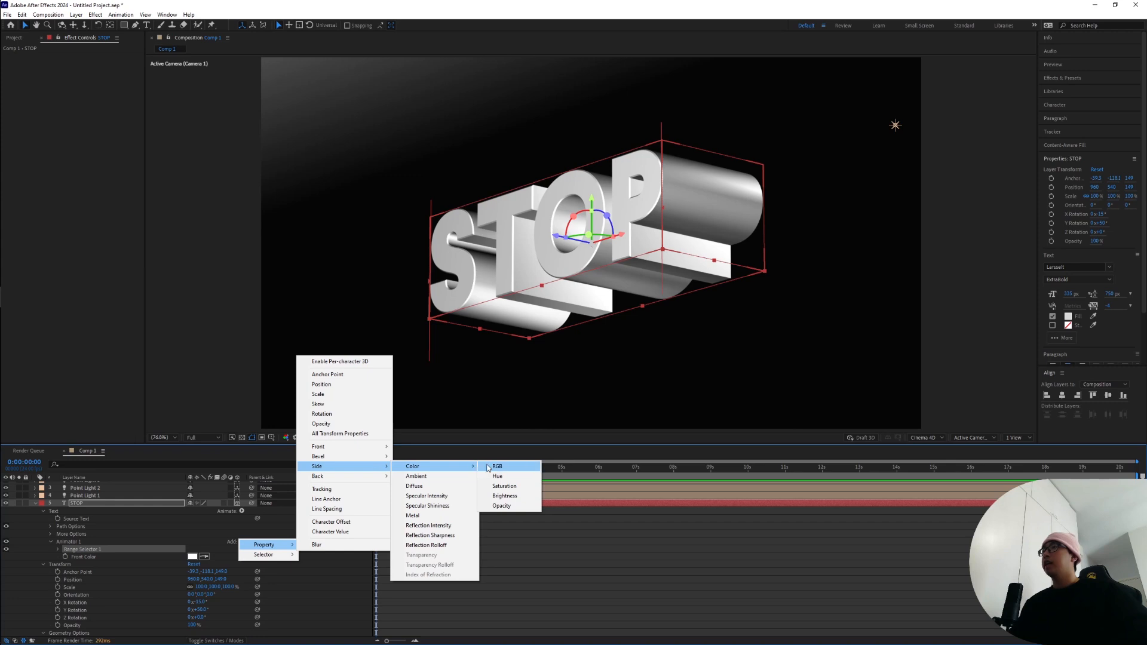
click(488, 468)
Set the animator's Side Color to a mid gray (7E7E7E)
click(193, 564)
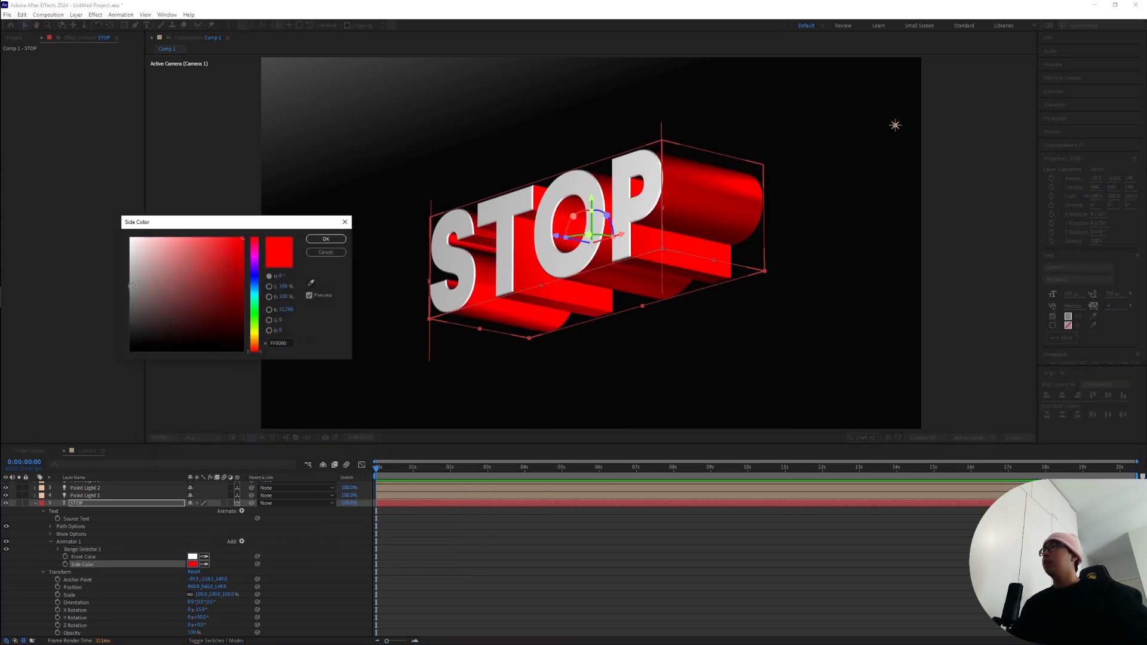
drag(209, 260, 105, 297)
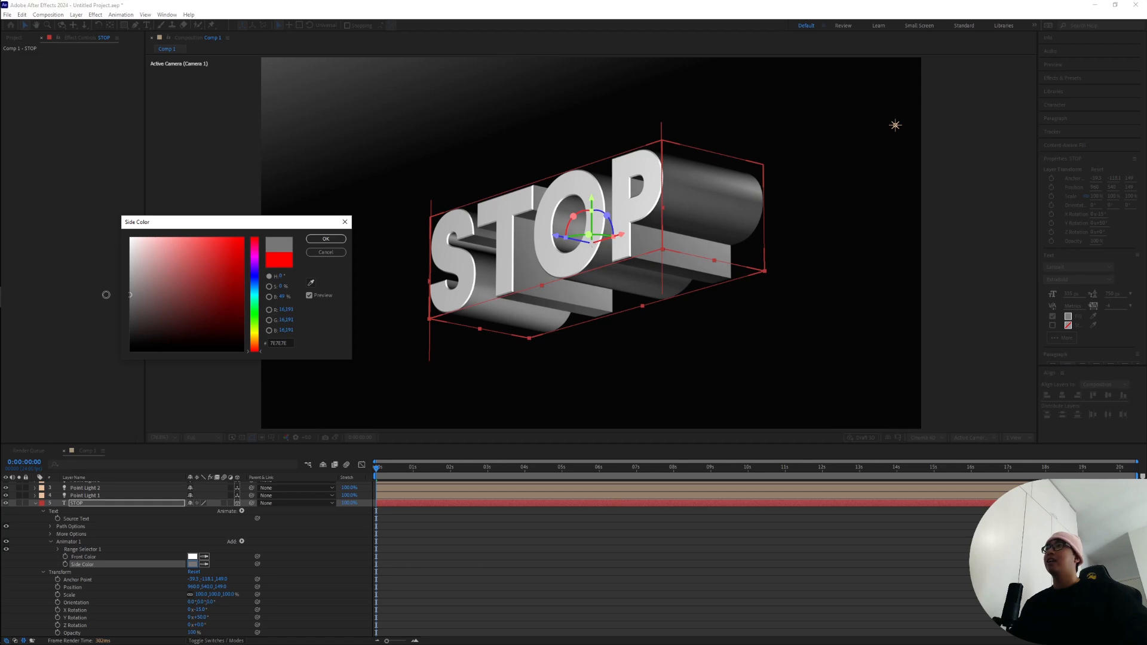
click(316, 241)
click(548, 568)
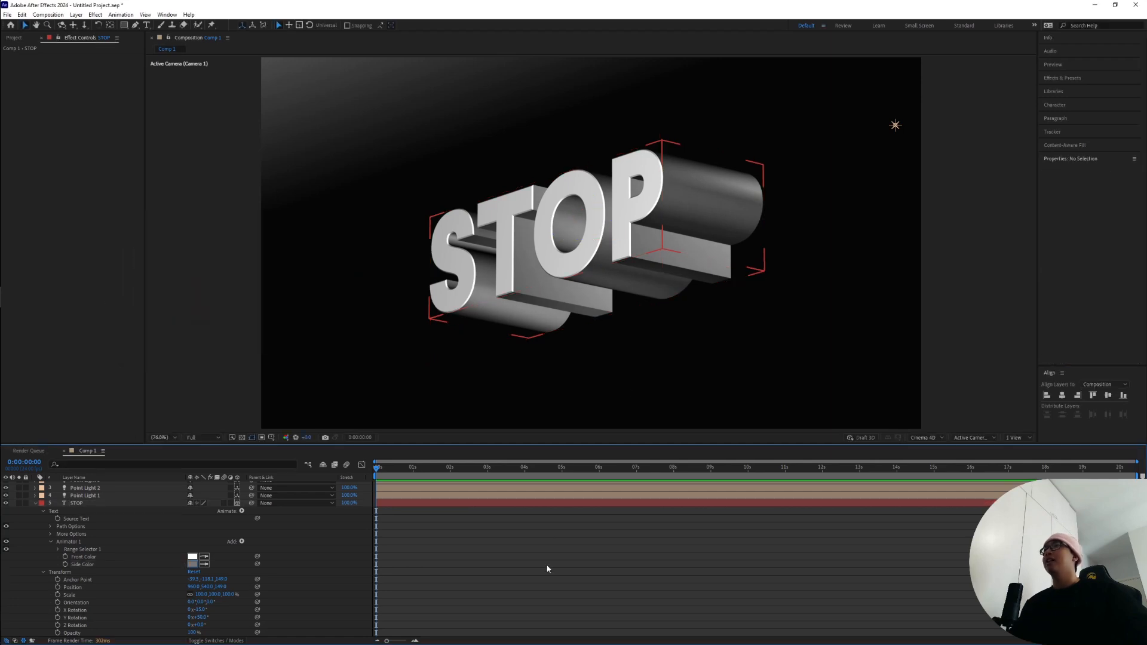
Adjust Point Light 1's Z Position so it sits in front of the STOP text and brightly lights its front faces
scroll(410, 328, down, 1)
scroll(341, 411, up, 1)
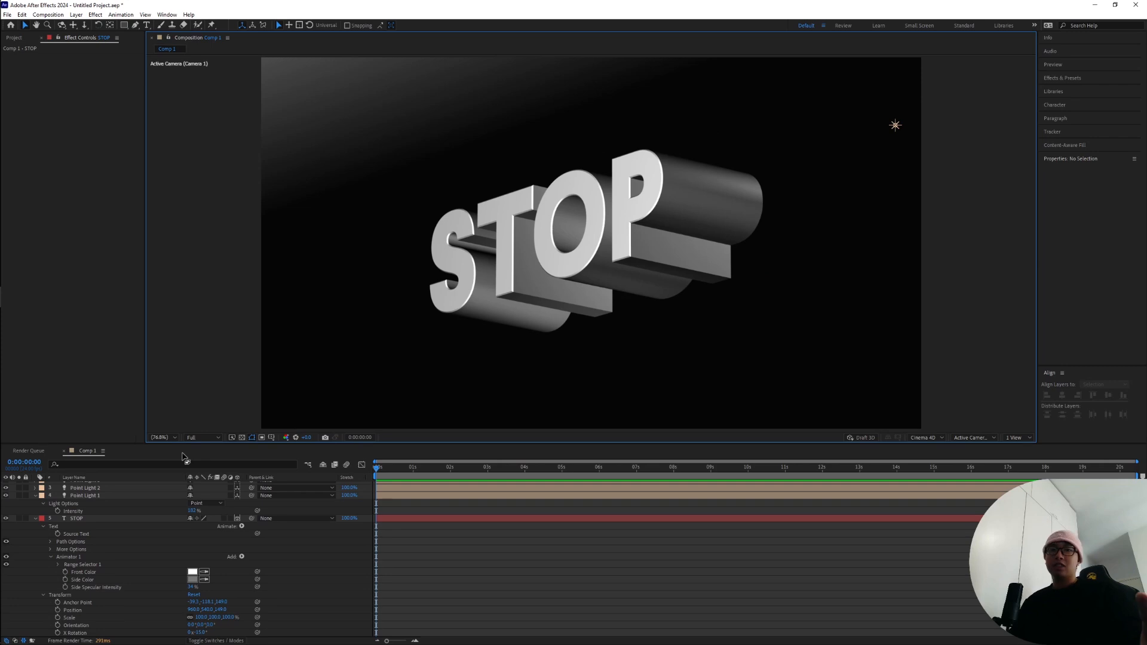
click(95, 496)
key(p)
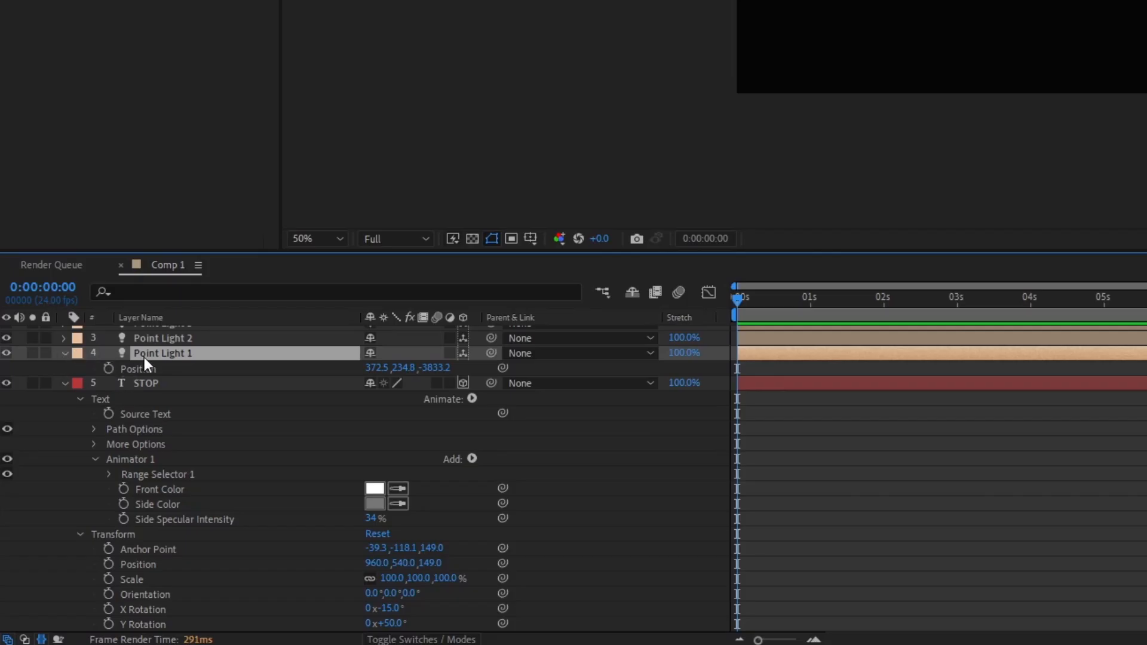
key(p)
drag(438, 368, 547, 368)
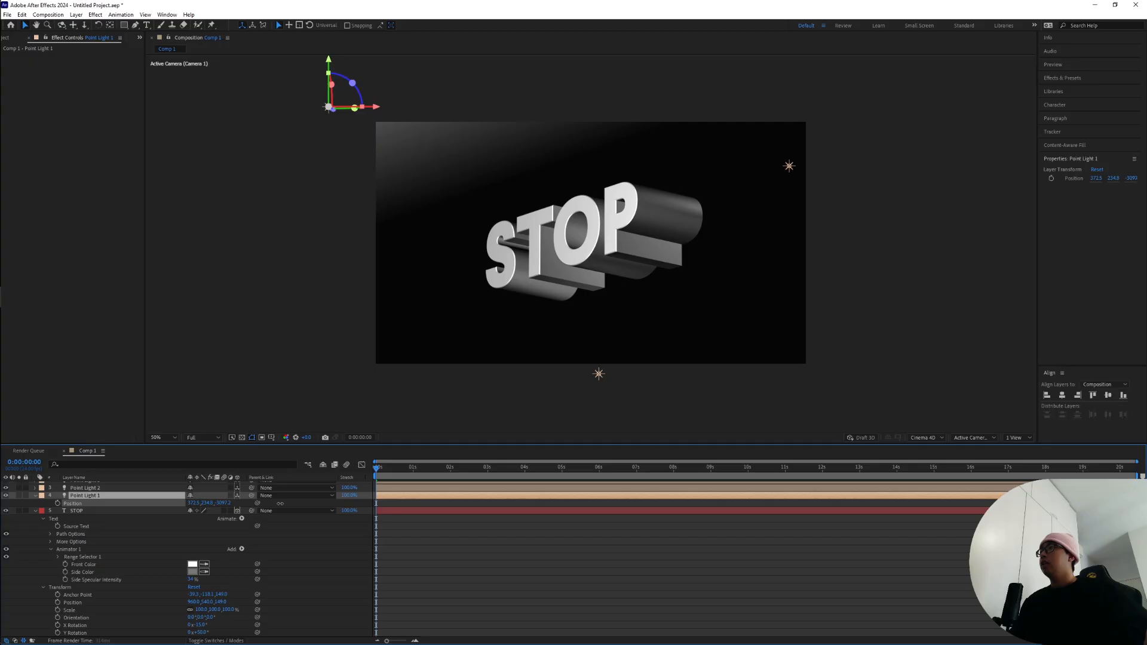
drag(280, 504, 438, 507)
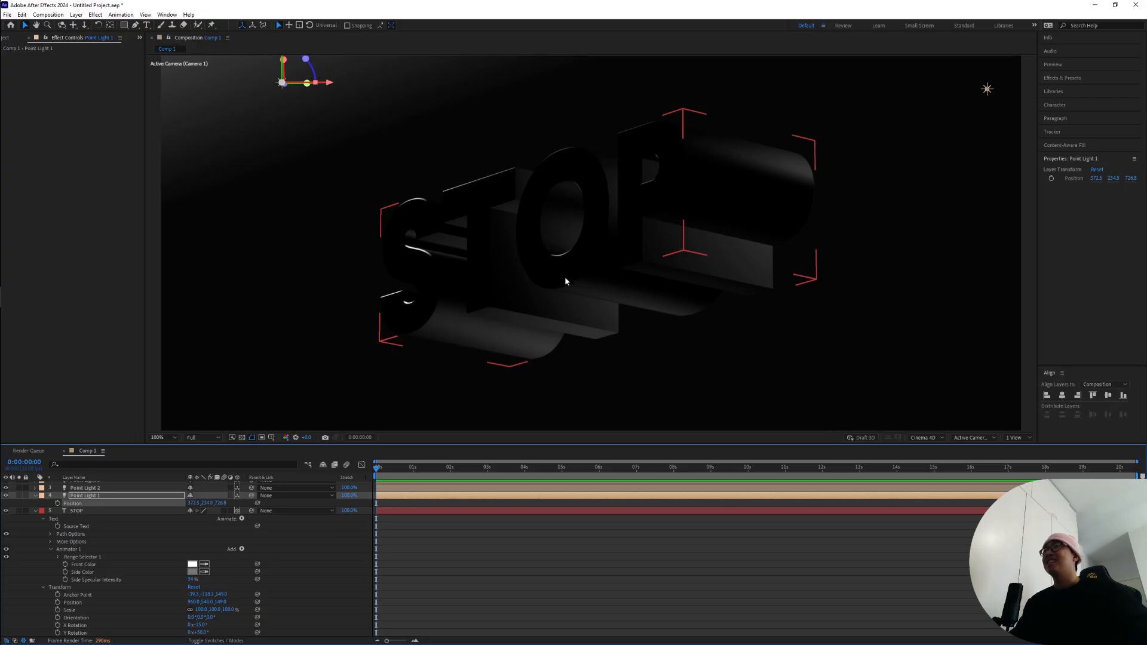
click(162, 437)
click(170, 457)
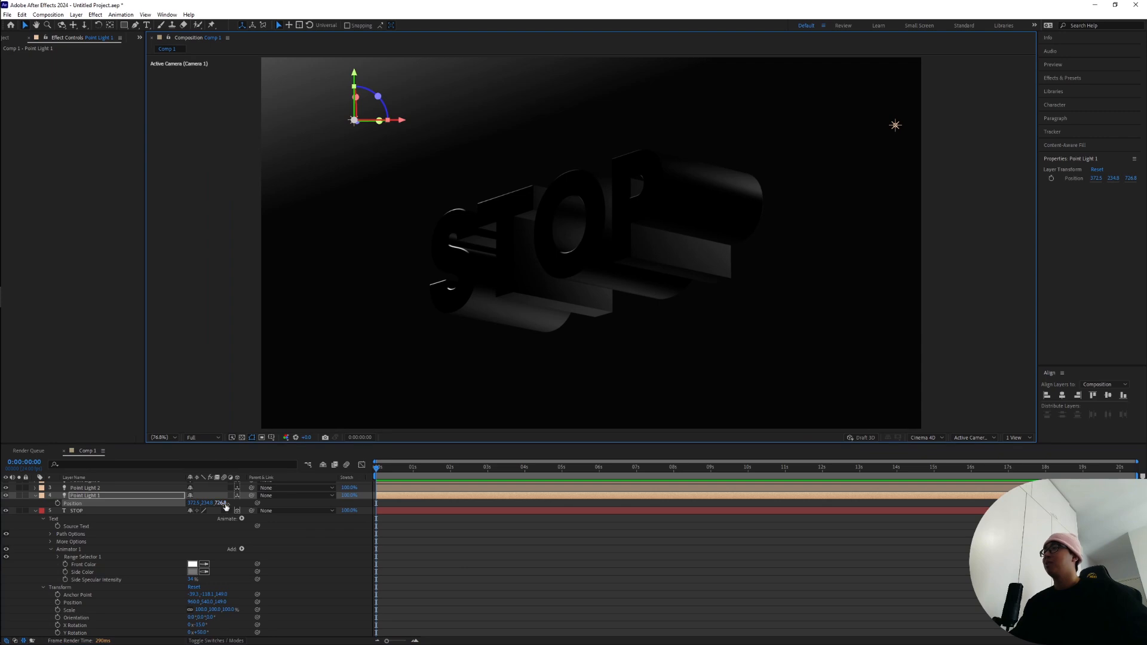
drag(225, 504, 206, 509)
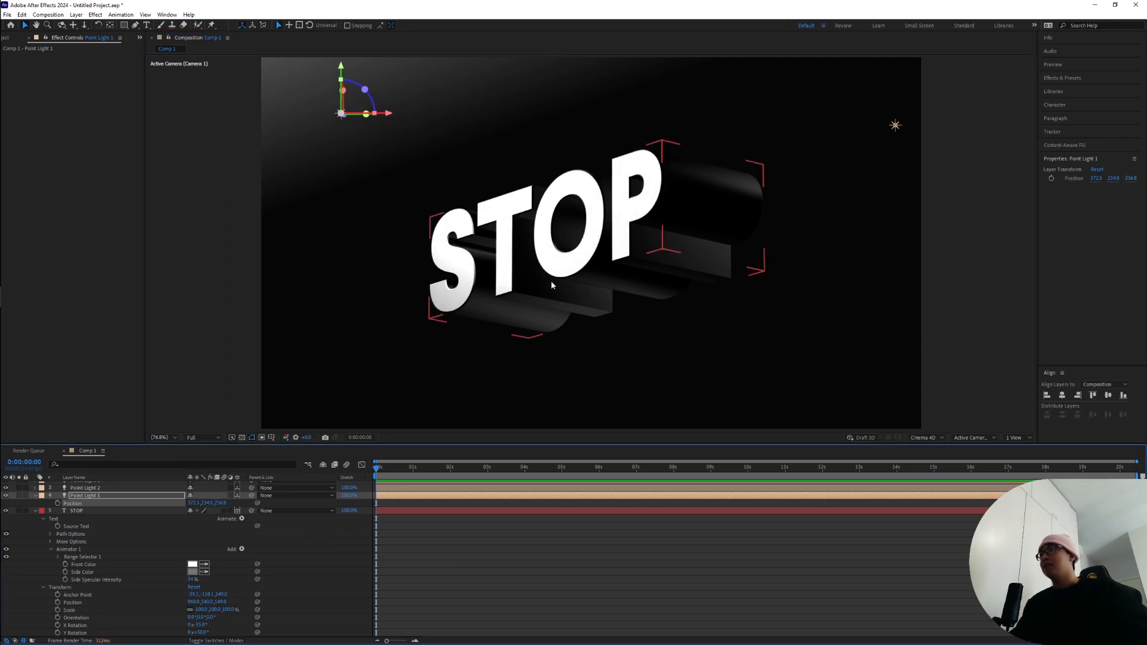
drag(224, 505, 190, 506)
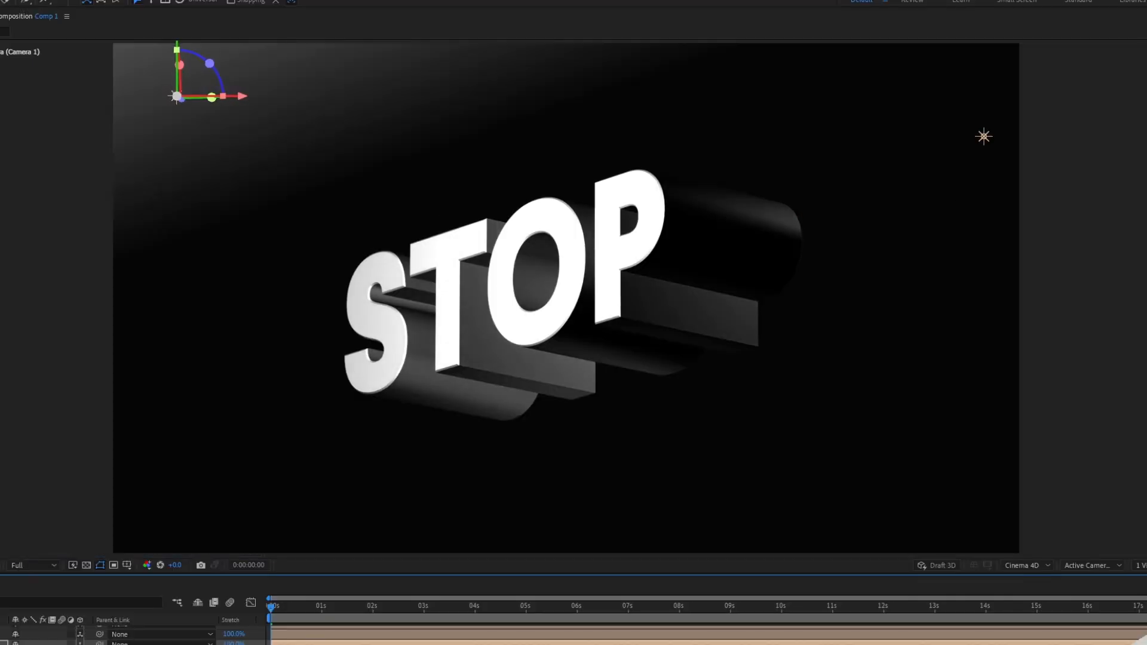
click(629, 353)
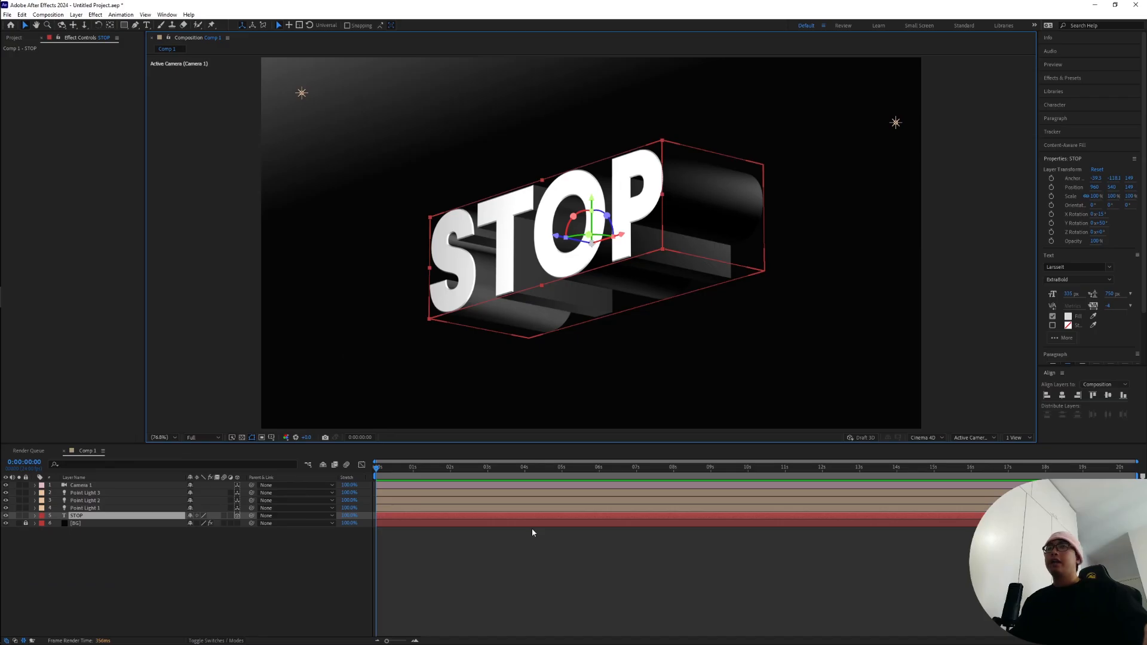
Enable keyframing for the STOP layer's Y Rotation at 0:00:00:00
scroll(540, 361, up, 1)
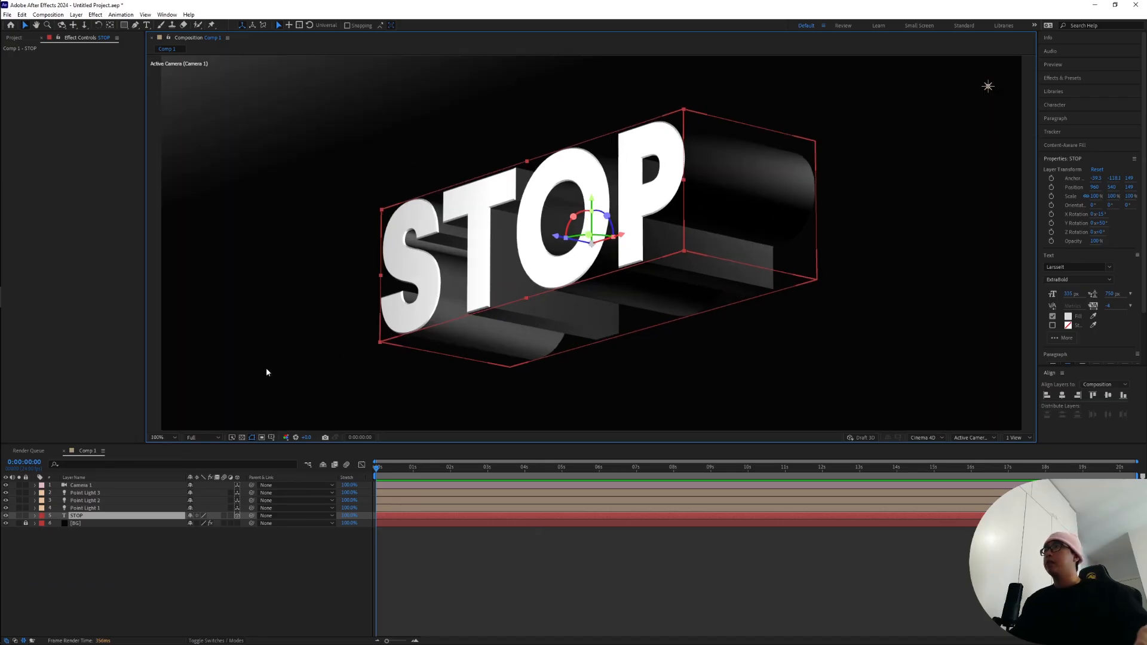
click(165, 437)
click(173, 476)
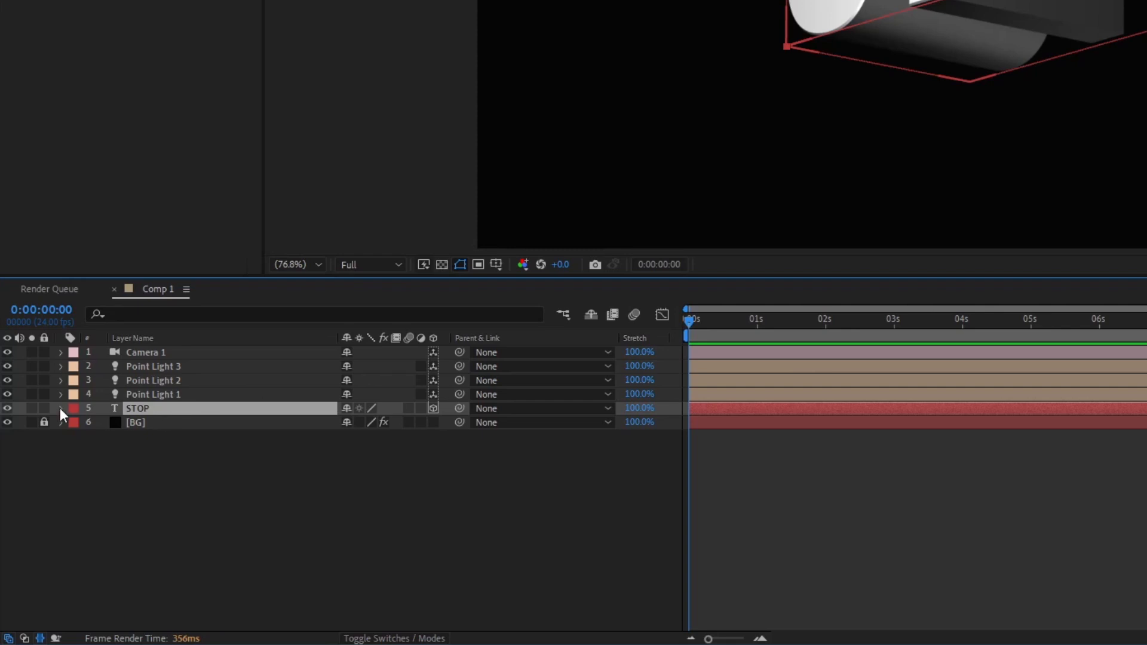
click(60, 408)
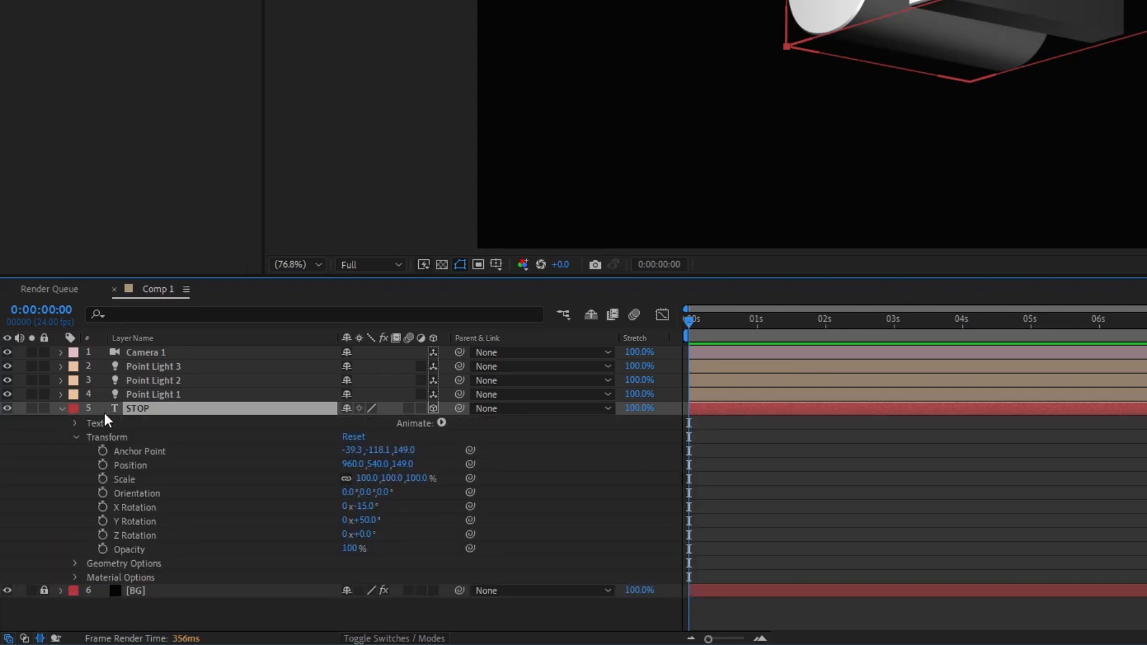
click(103, 520)
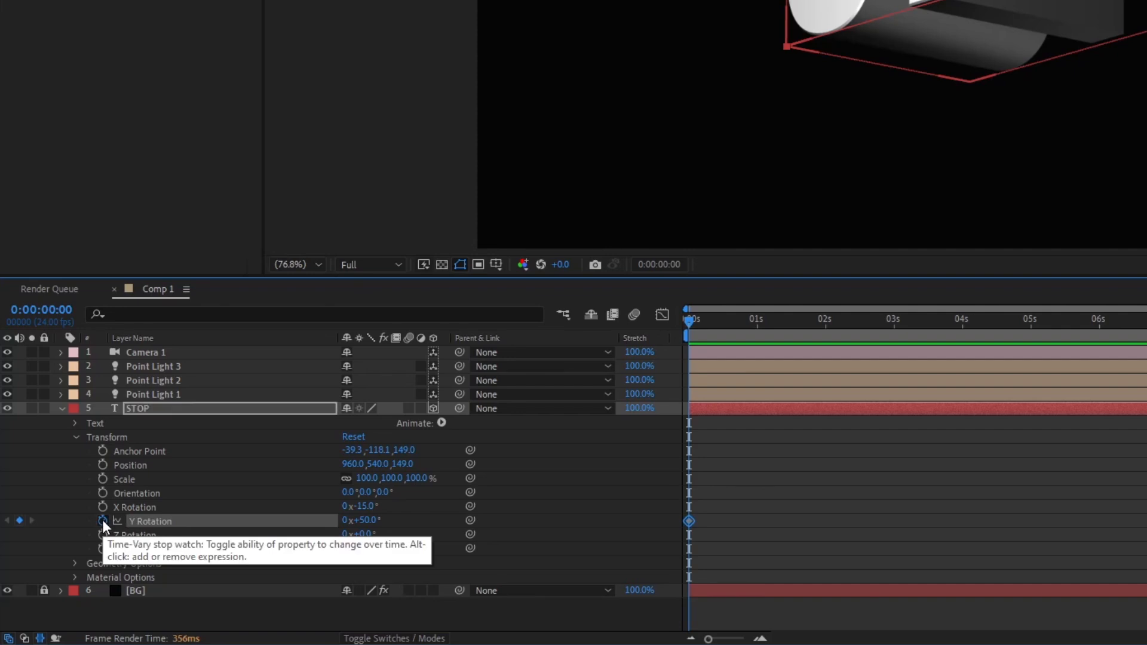
click(944, 449)
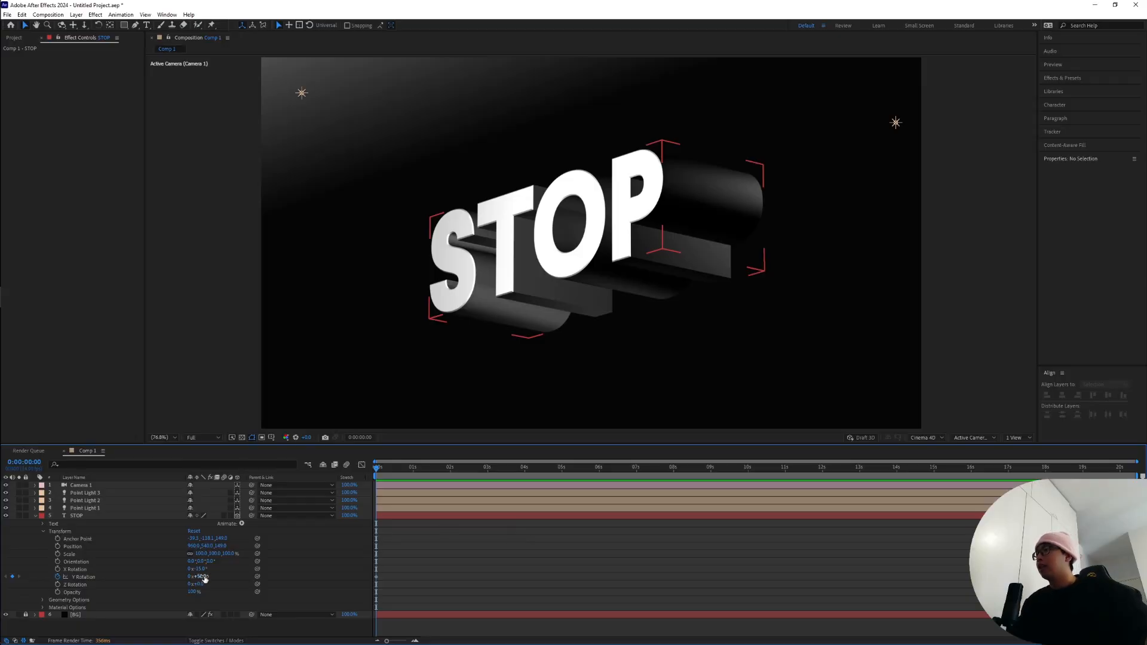
Set the STOP layer's Y Rotation to -90° on the keyframe at 0 seconds
mouse_move(204, 579)
mouse_down()
mouse_move(194, 578)
mouse_move(220, 574)
mouse_up()
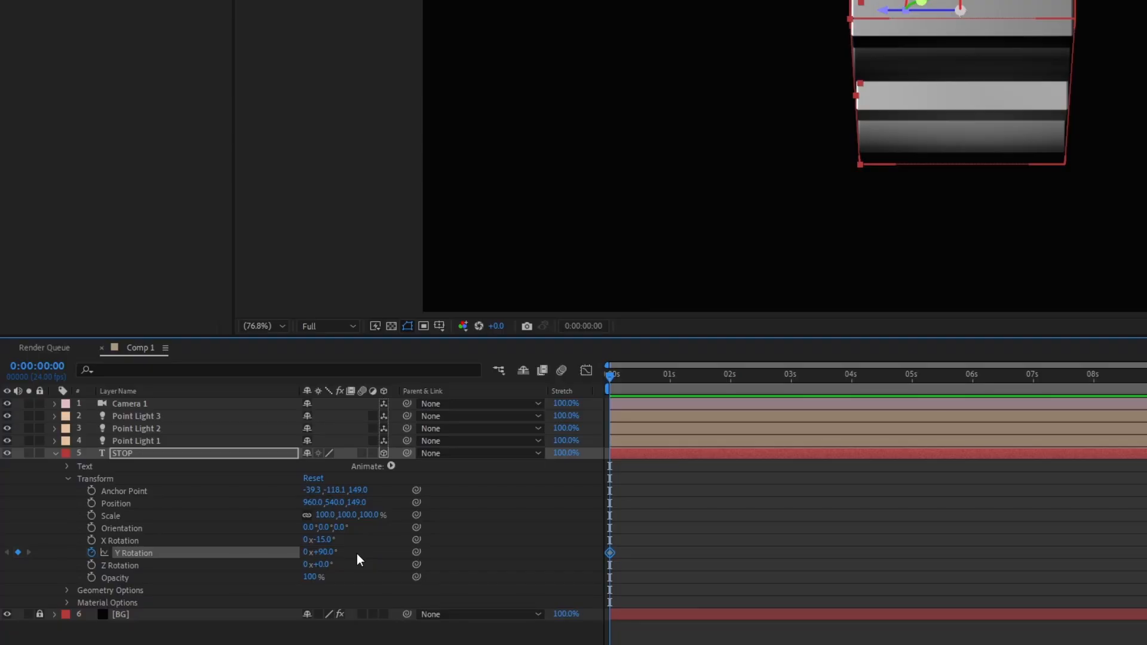
click(328, 553)
text(-90)
key(Return)
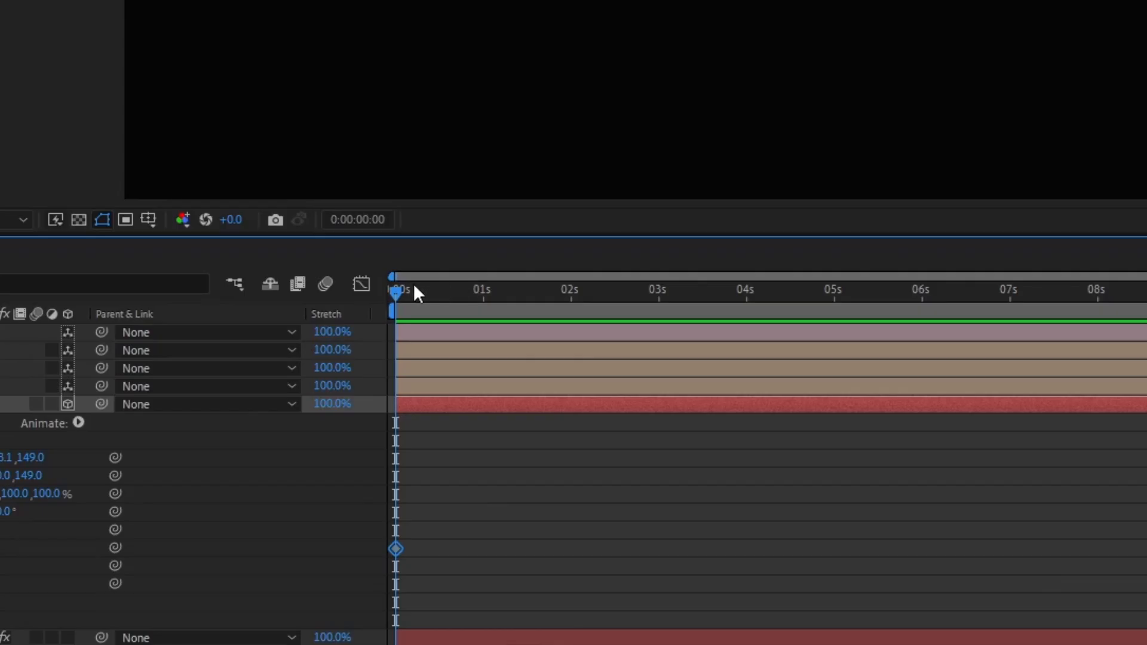
Keyframe the STOP layer's Y Rotation at 37° at the 1-second mark
drag(623, 372, 670, 377)
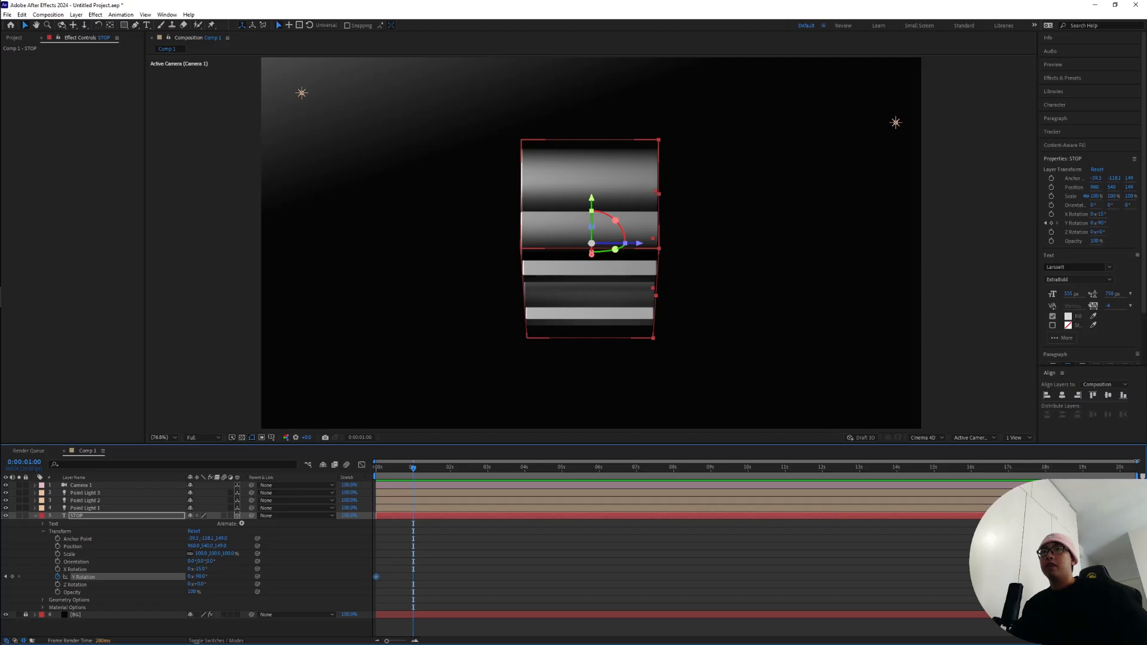
scroll(155, 588, up, 6)
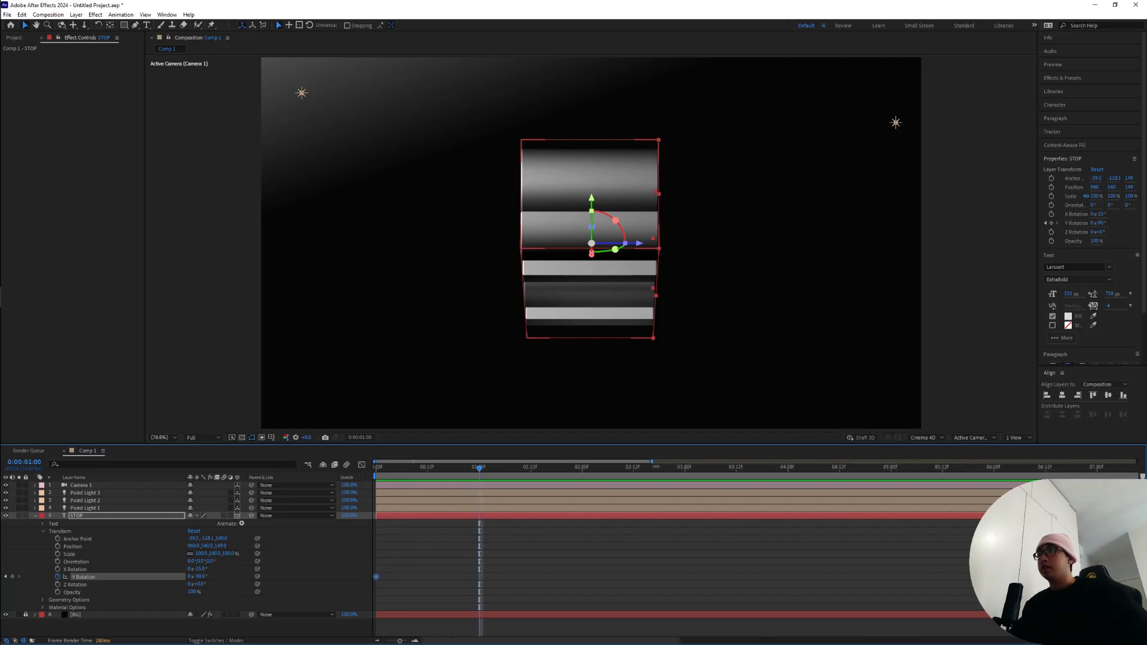
scroll(154, 588, down, 1)
drag(197, 577, 291, 578)
drag(569, 571, 530, 582)
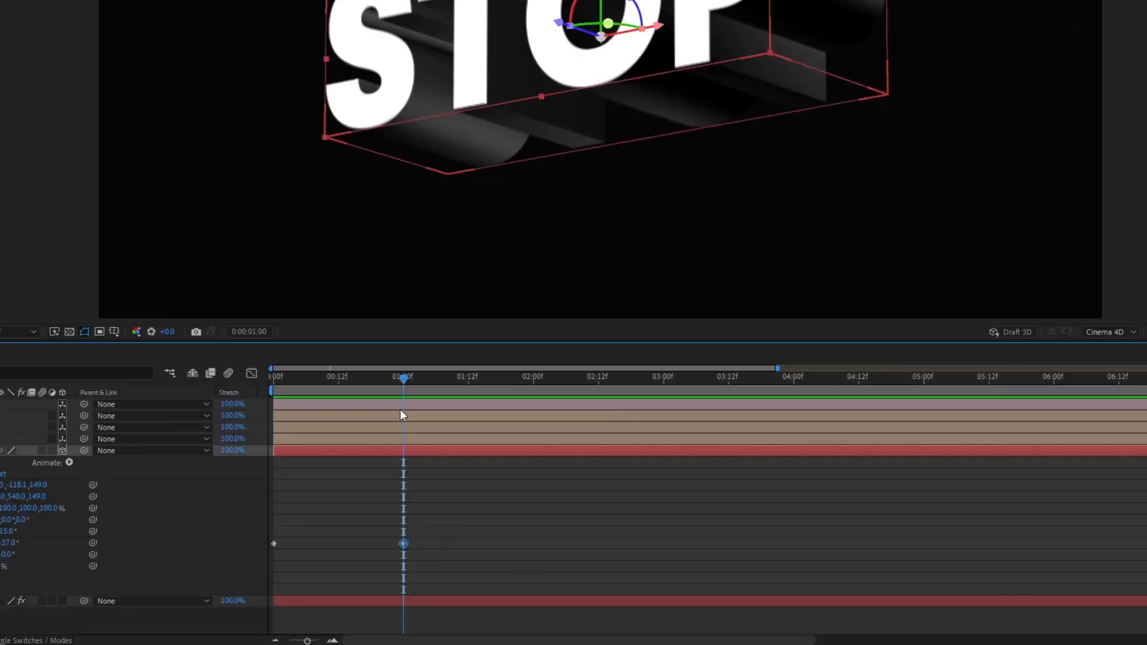
Keyframe the STOP layer's Y Rotation at 45° at 0:00:02:12
drag(404, 377, 597, 377)
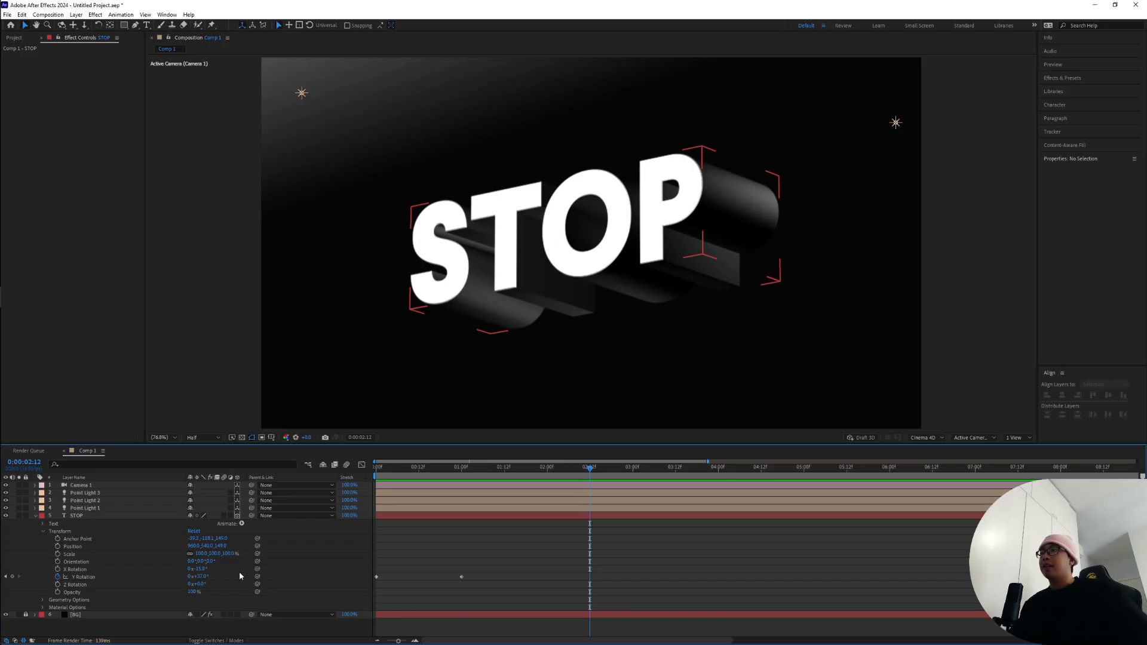
click(203, 577)
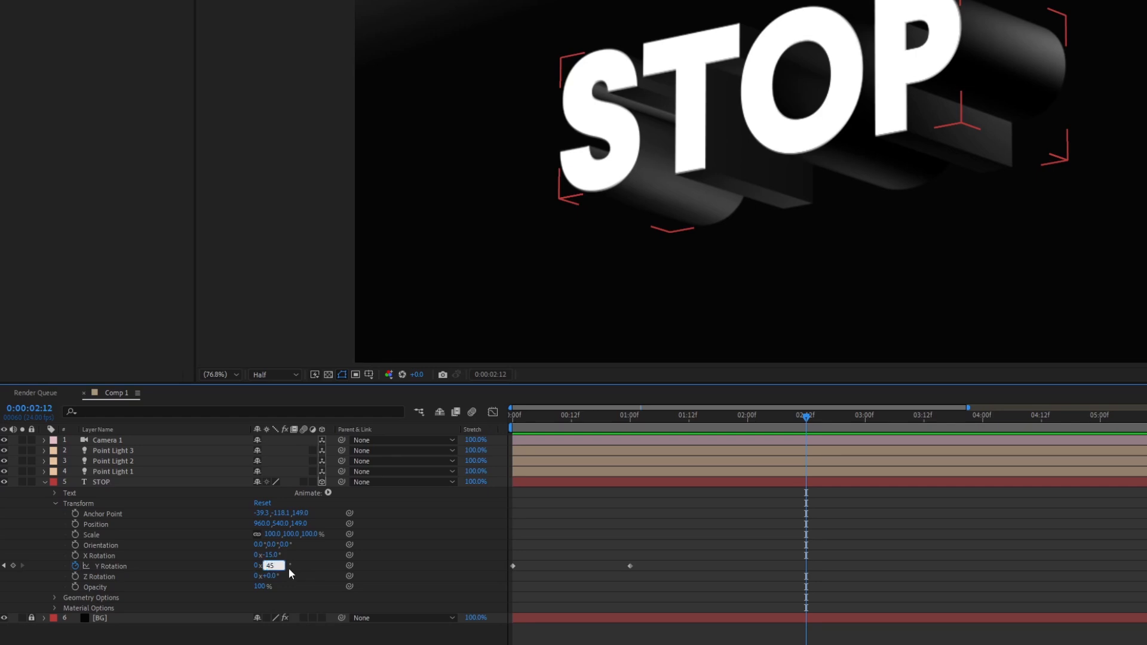
text(45)
key(Return)
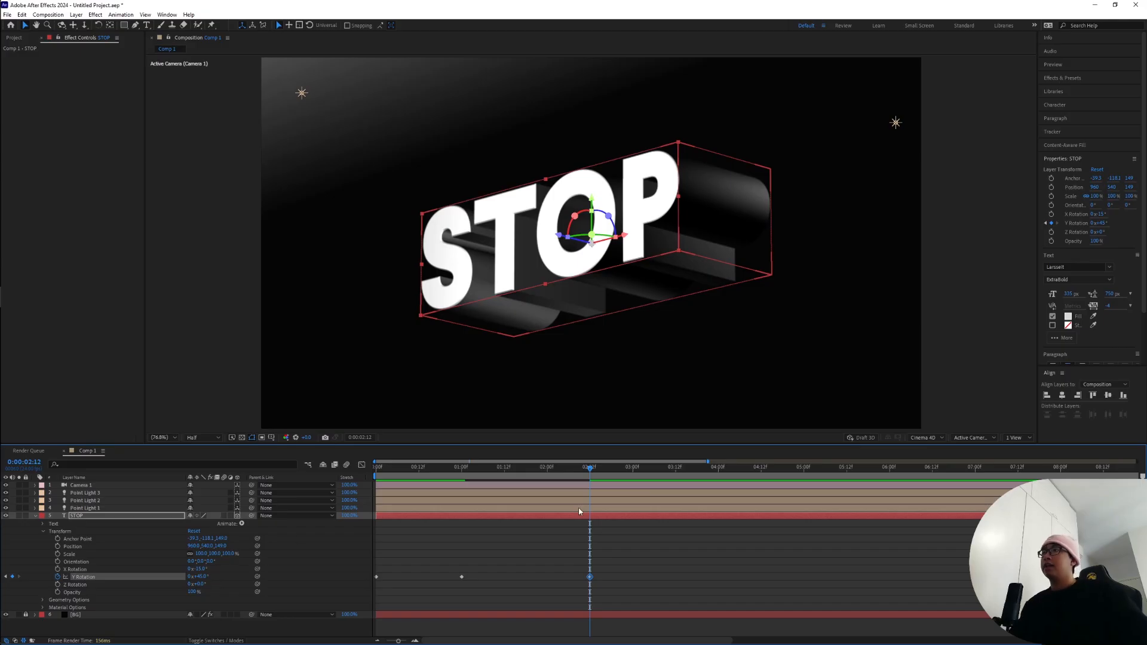
Preview the STOP rotation animation from the start of the composition
drag(589, 470, 375, 481)
key(space)
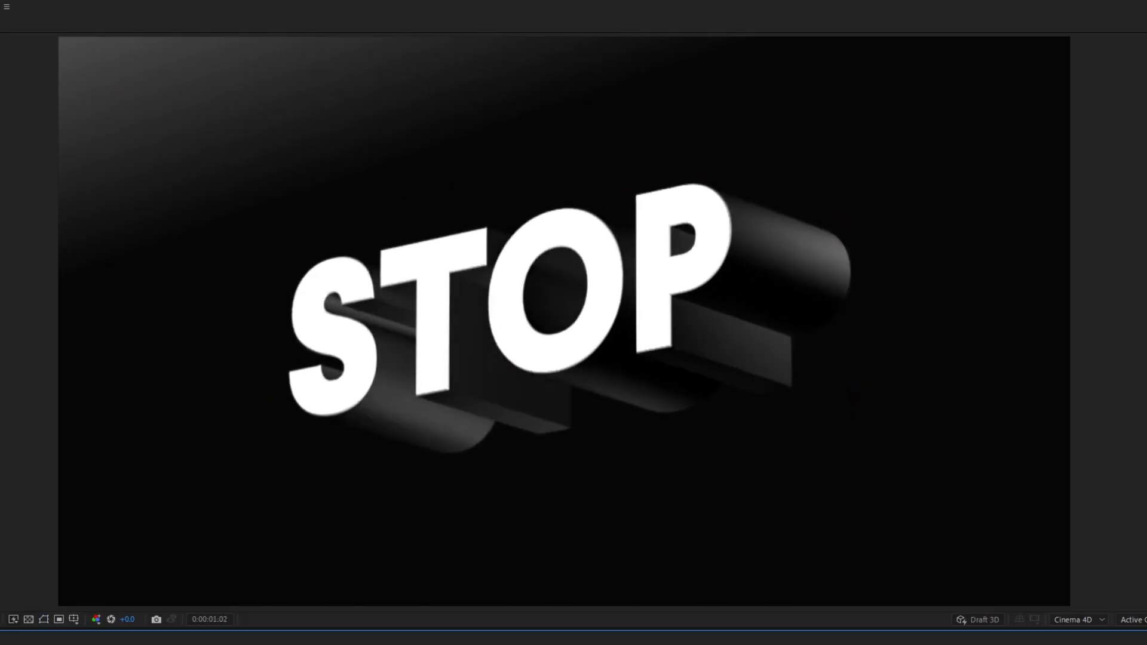
key(space)
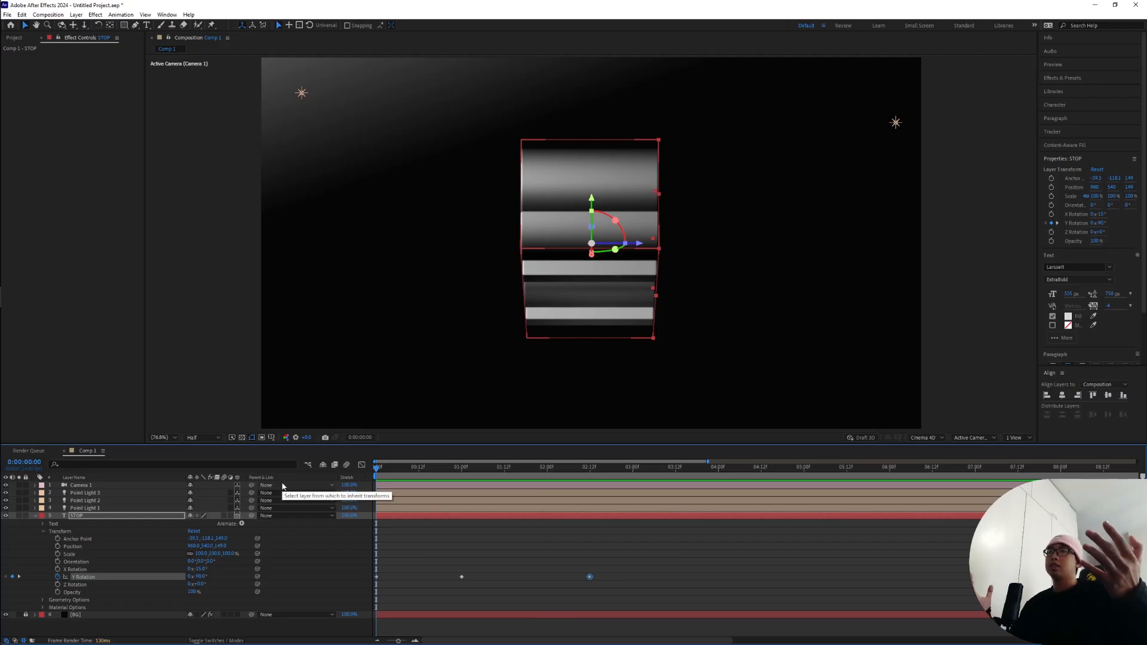
key(space)
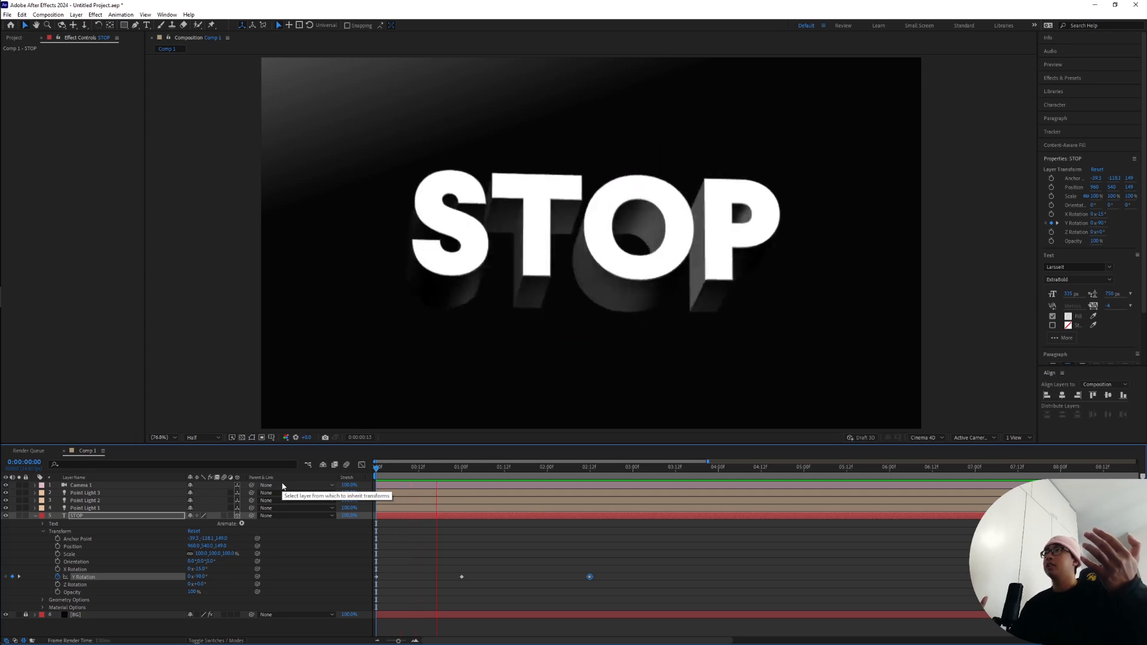
key(space)
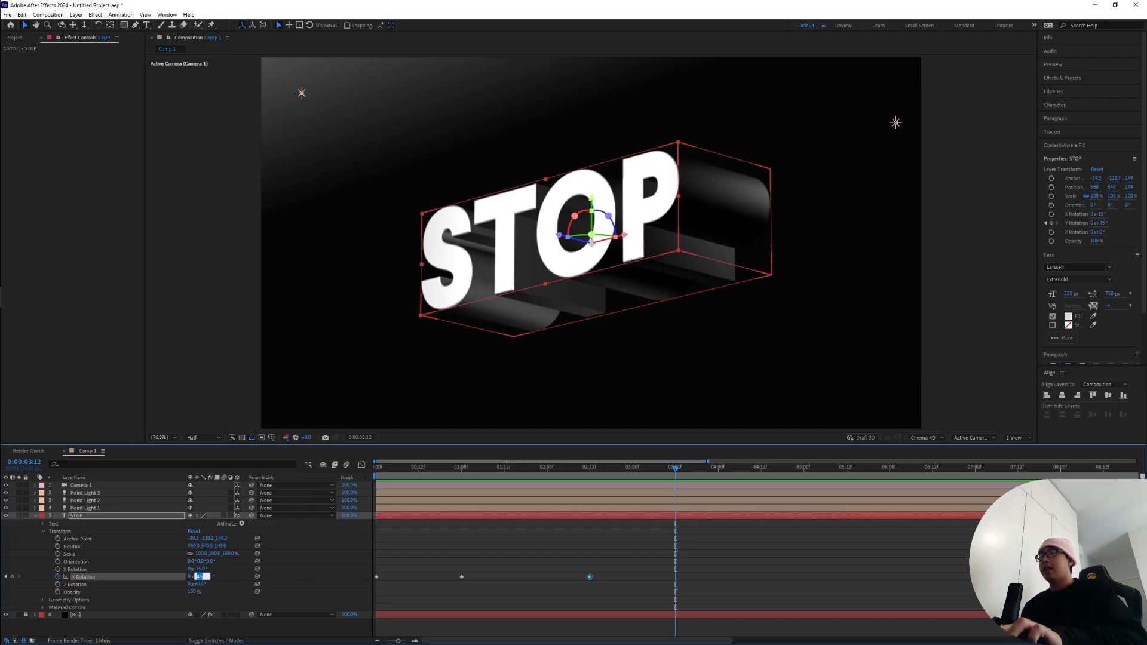
Keyframe the STOP layer's Y Rotation at 90° at 0:00:03:12
text(90)
key(Return)
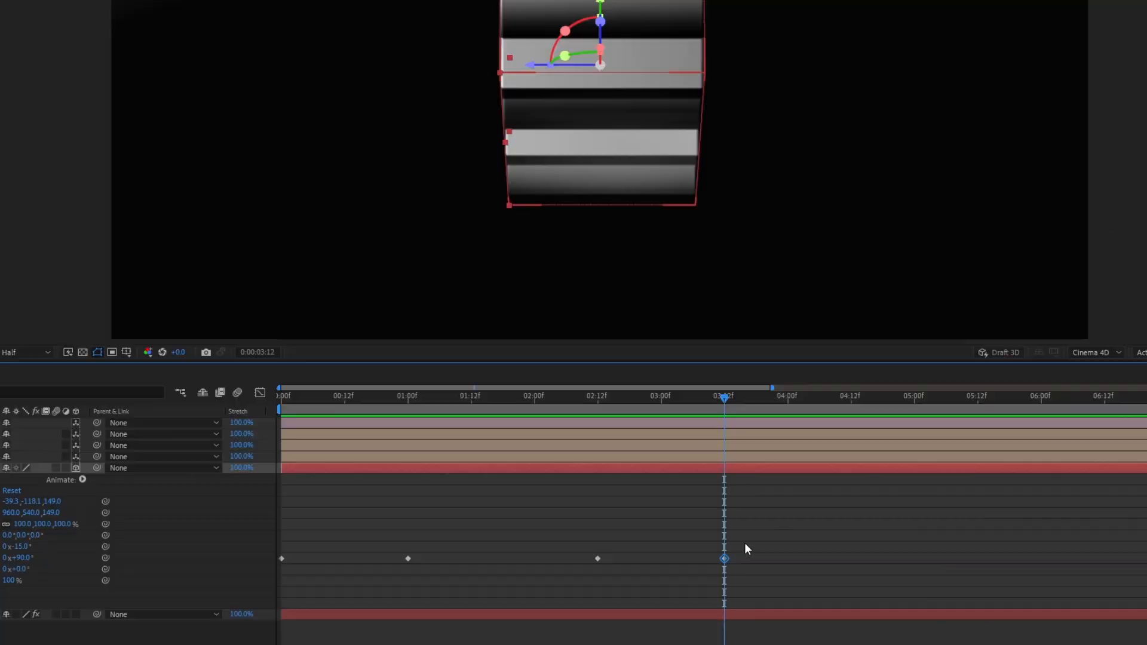
click(690, 571)
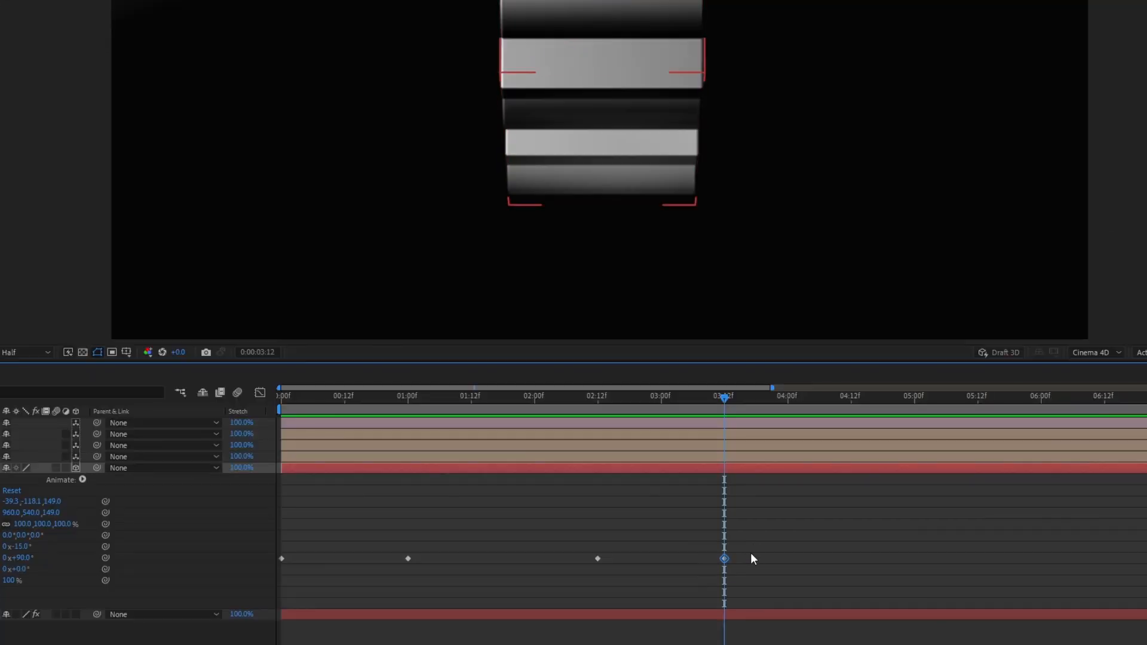
Split the STOP layer at 0:00:03:12 and delete the part after that time
click(723, 469)
key(ctrl+shift+d)
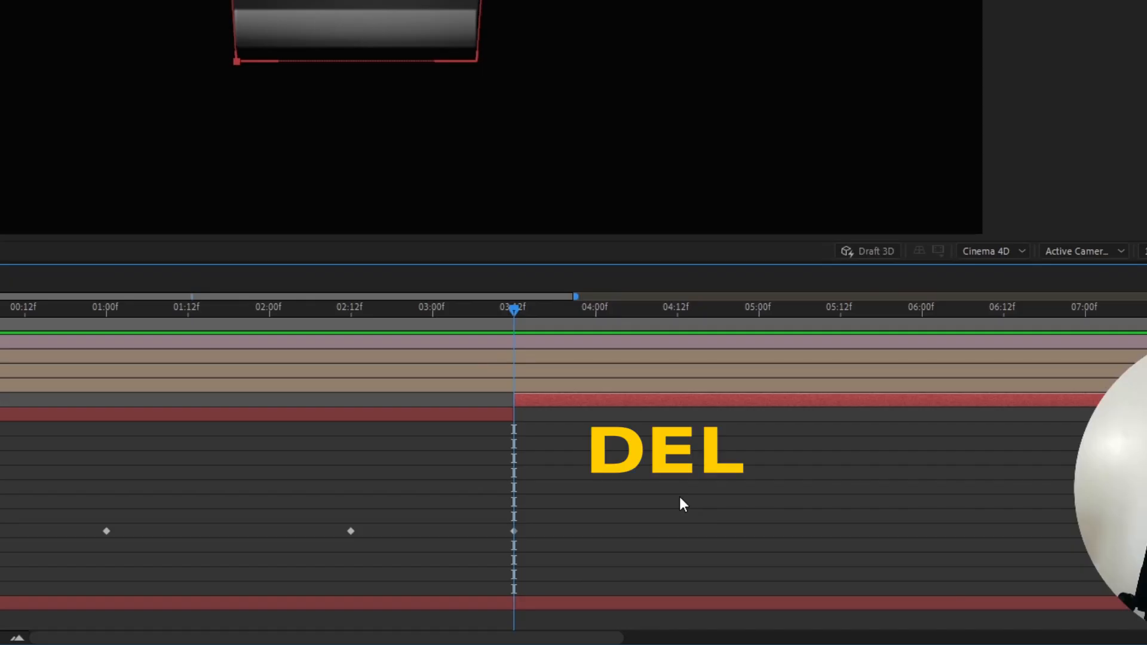
key(Delete)
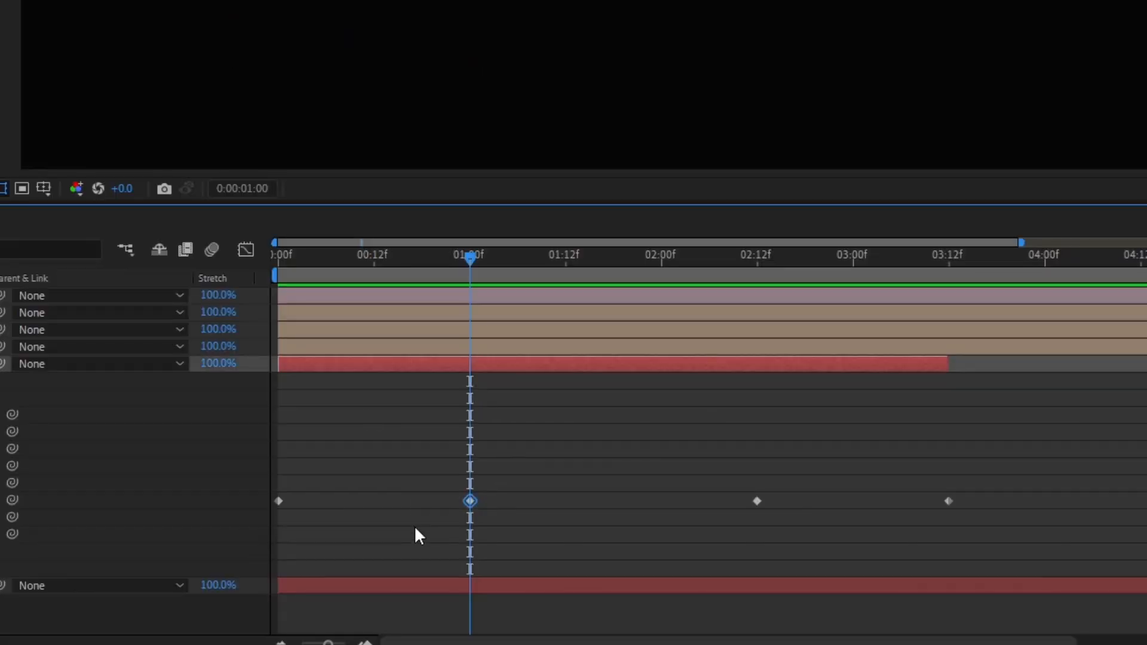
Ease the STOP Y Rotation into the 0:00:01:00 keyframe in the speed graph, stretching its incoming handle back to about 0:00:00:12 at near-zero speed
click(250, 252)
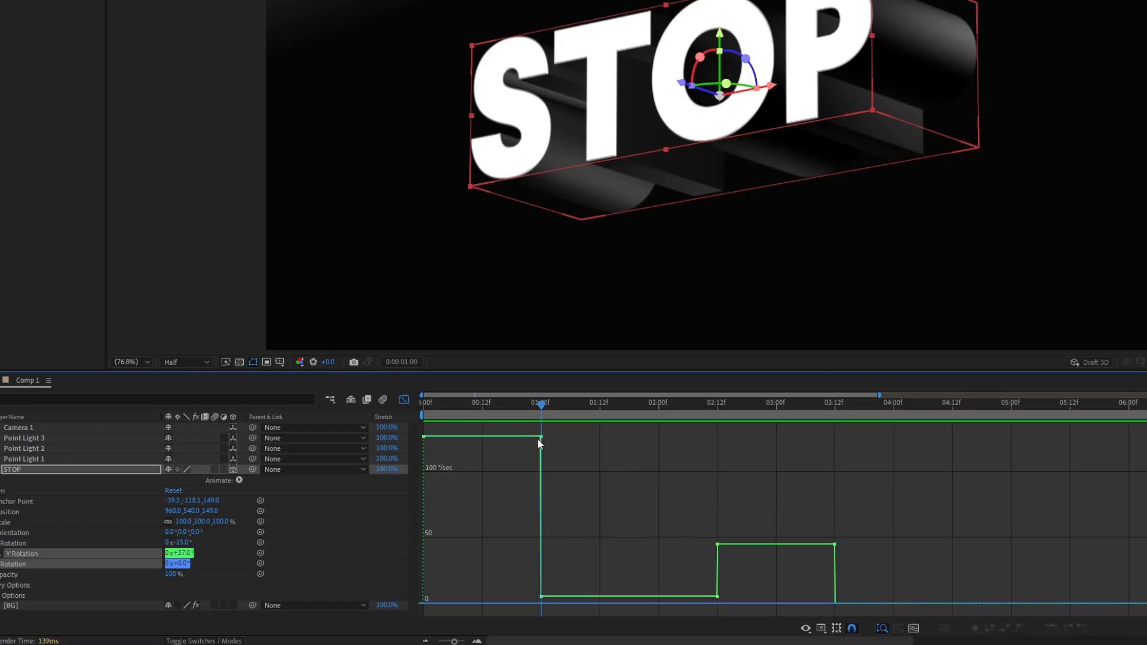
drag(540, 438, 522, 511)
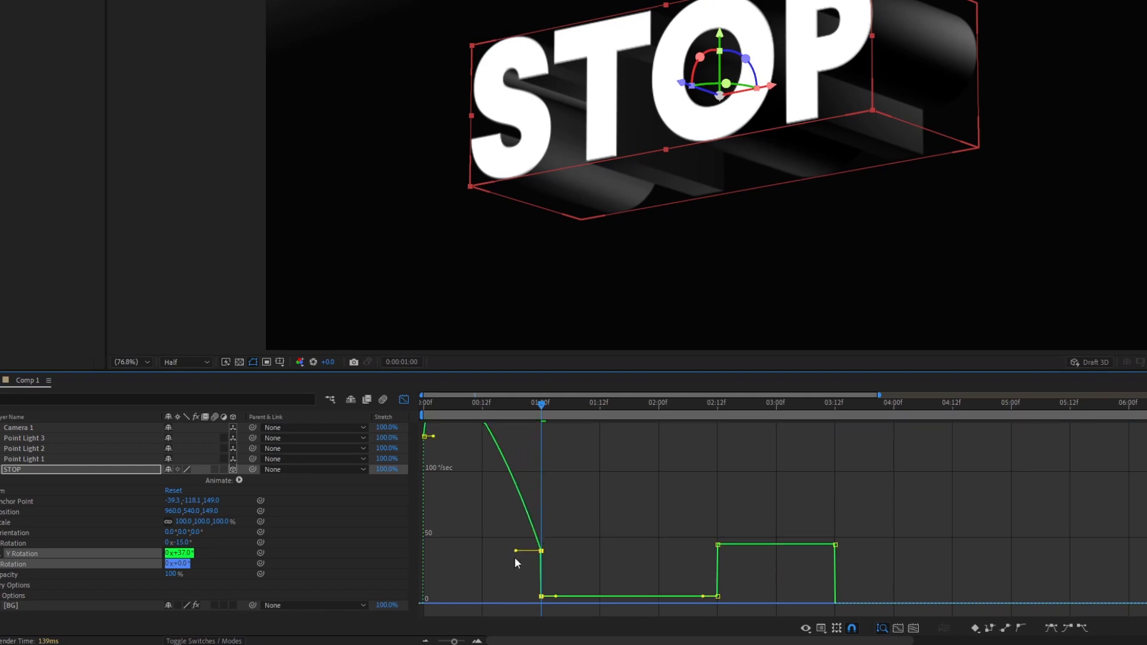
right_click(580, 480)
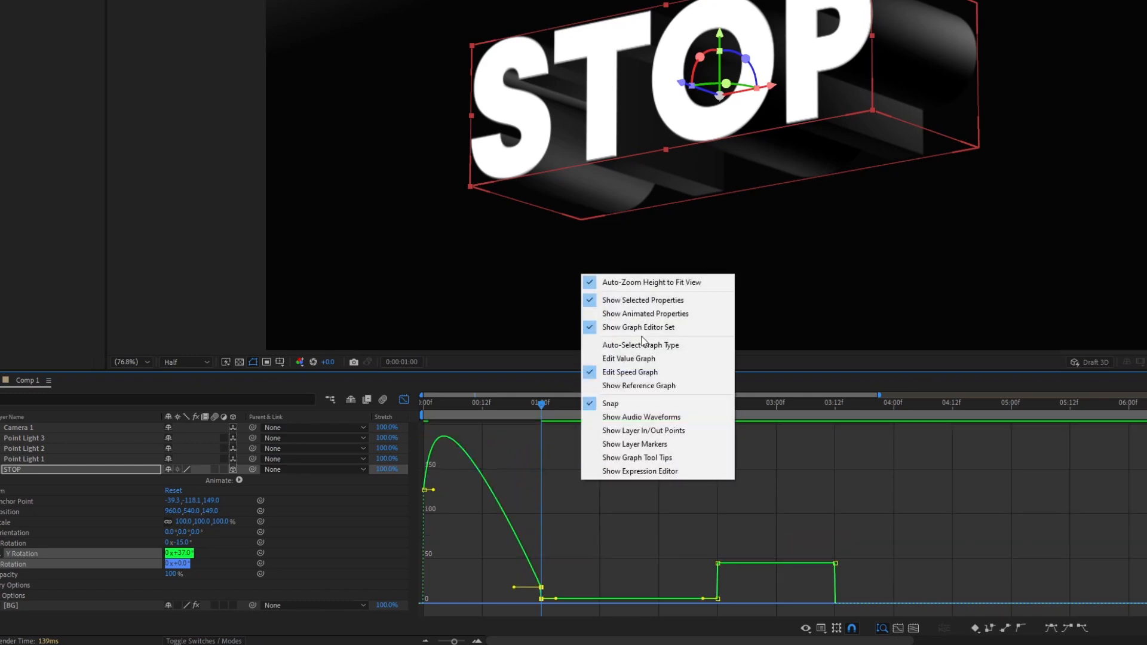
click(650, 377)
mouse_move(518, 584)
mouse_down()
mouse_move(522, 540)
mouse_move(521, 598)
mouse_move(505, 599)
mouse_up()
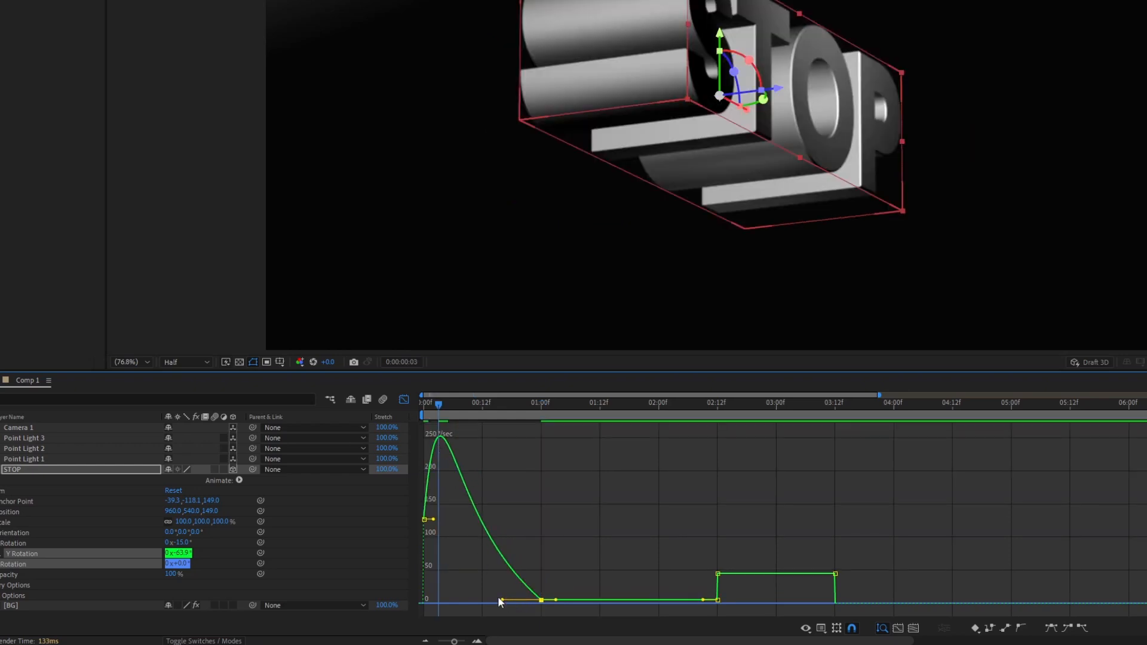
drag(501, 600, 457, 597)
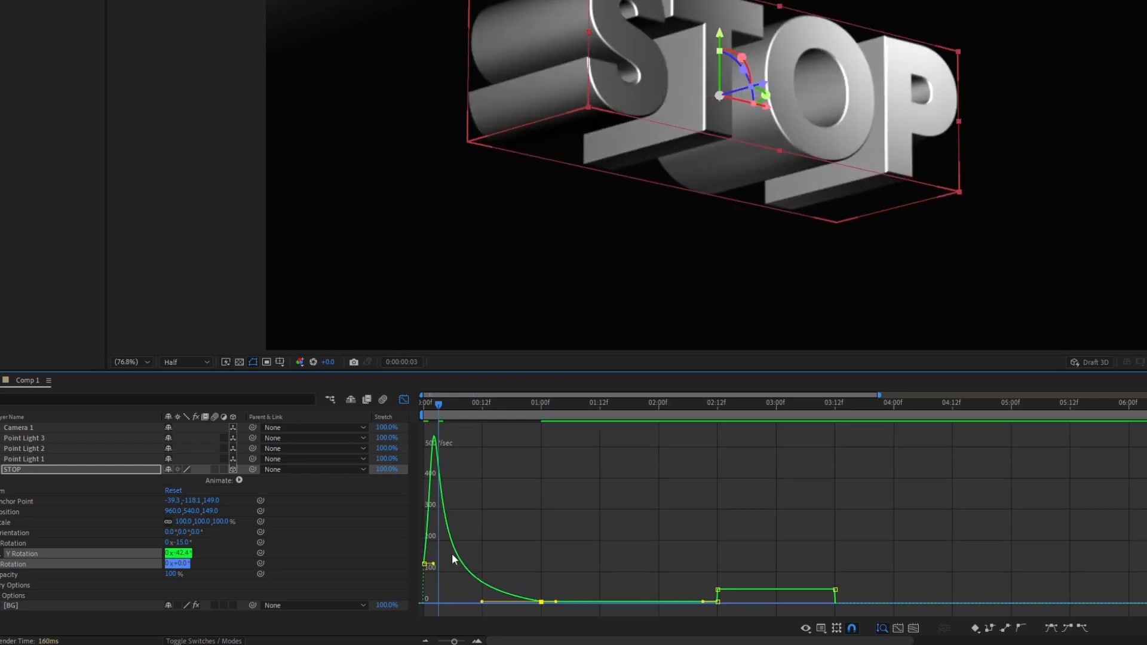
Raise the outgoing speed of the first Y Rotation keyframe to about 320°/sec and preview the faster start
click(439, 407)
drag(433, 564, 430, 534)
key(space)
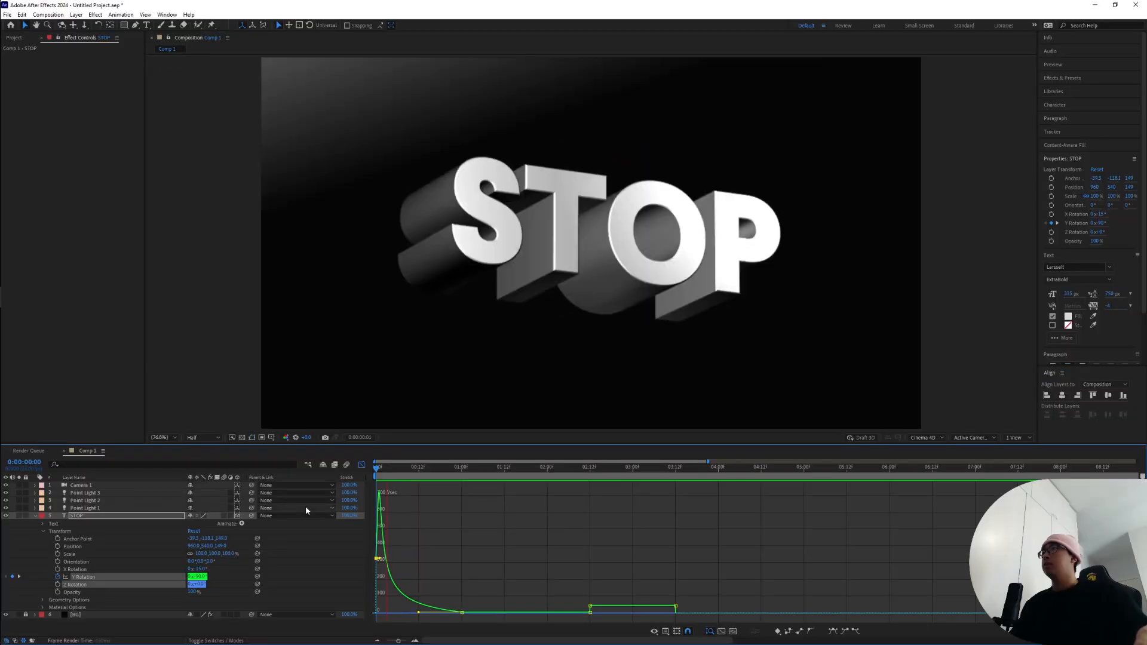
Ease the Y Rotation out of the 0:00:02:12 keyframe, lowering its outgoing speed near zero and stretching its handle to about 0:00:03:00
click(587, 468)
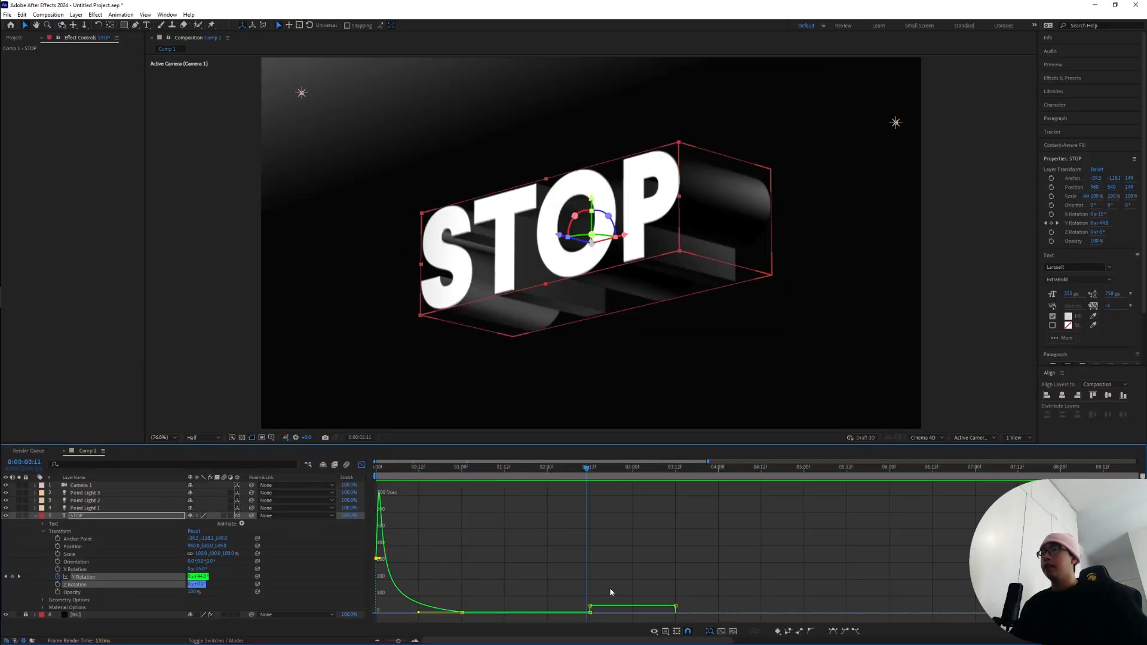
scroll(458, 473, up, 3)
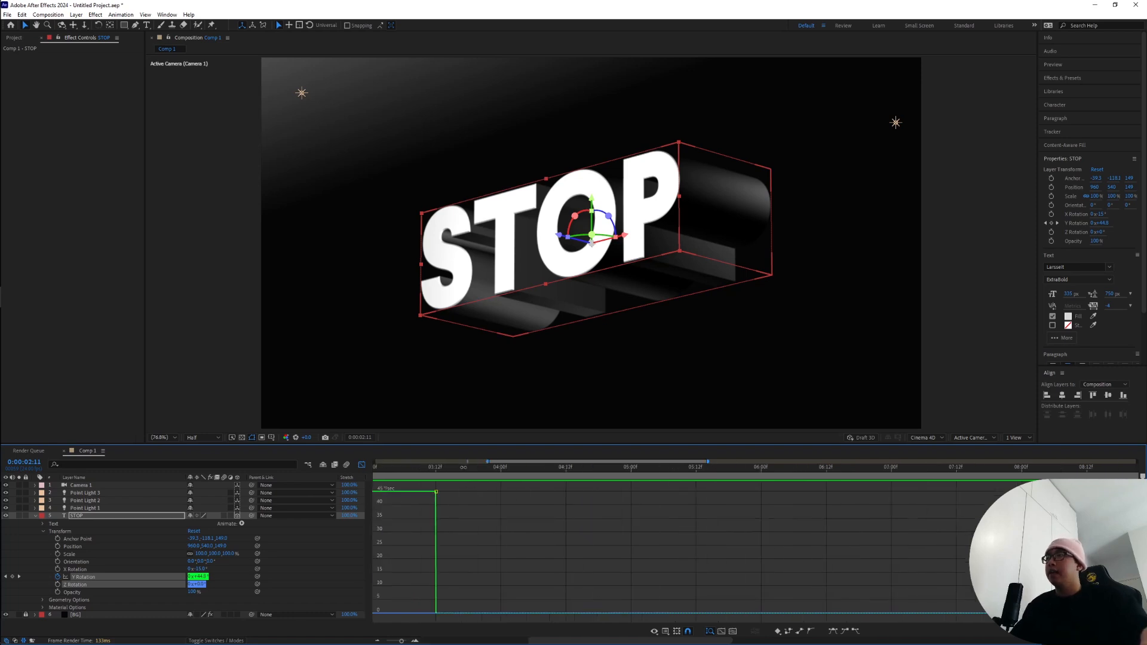
scroll(456, 474, left, 3)
click(553, 492)
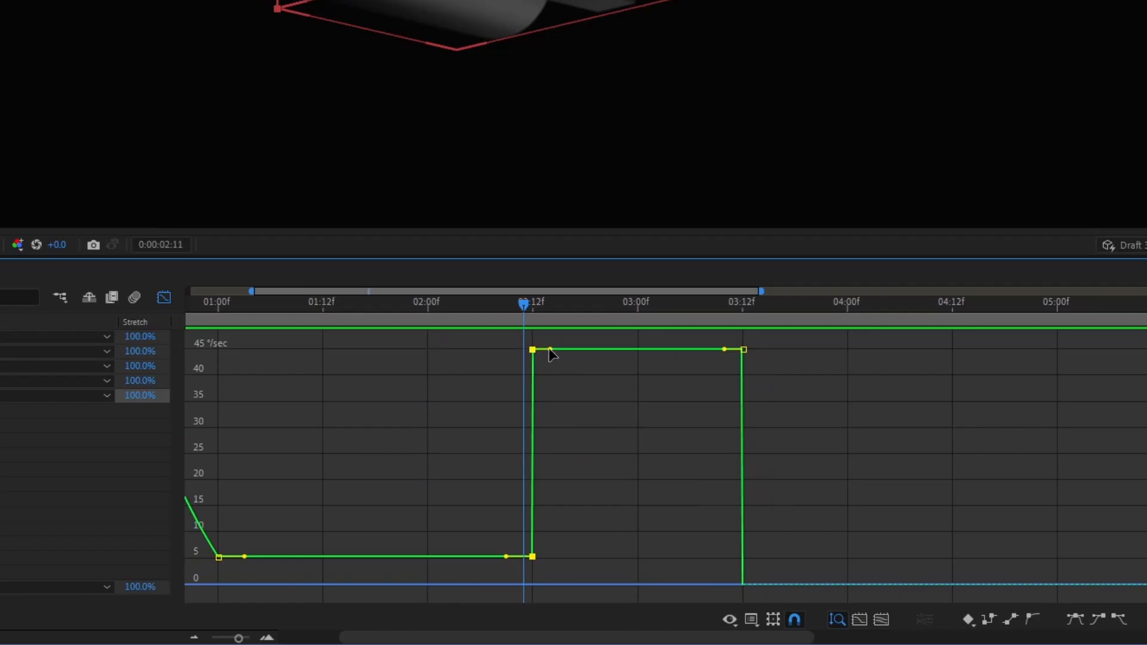
drag(550, 349, 665, 566)
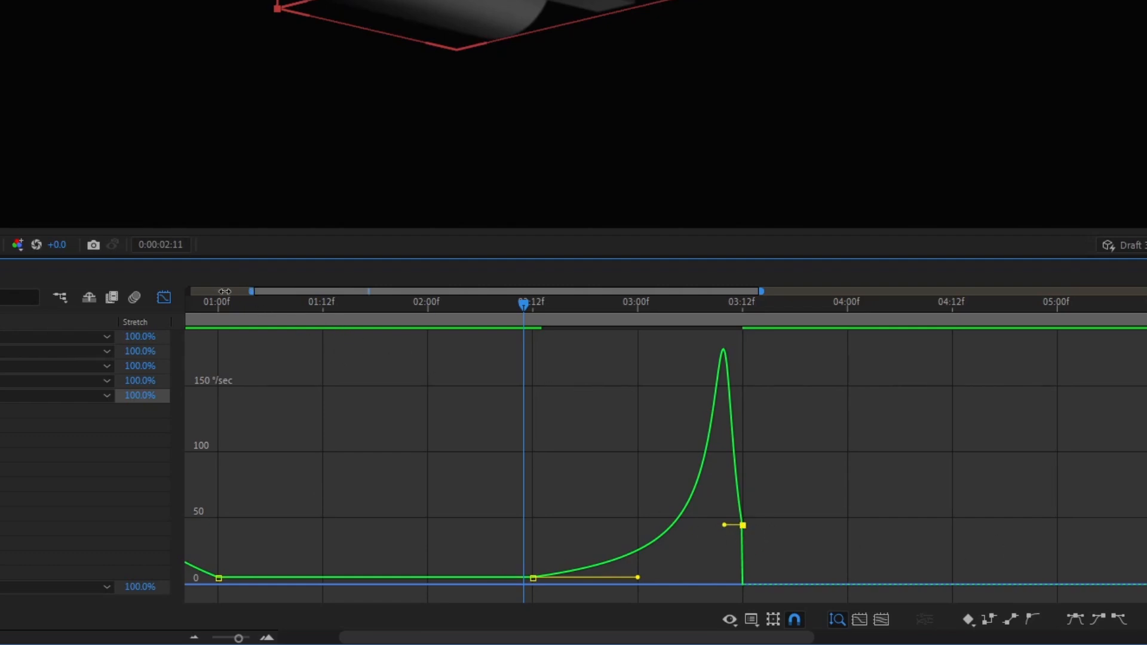
Raise the incoming speed of the 0:00:03:12 Y Rotation keyframe to about 300°/sec, similar to the first keyframe
drag(225, 291, 189, 291)
click(193, 479)
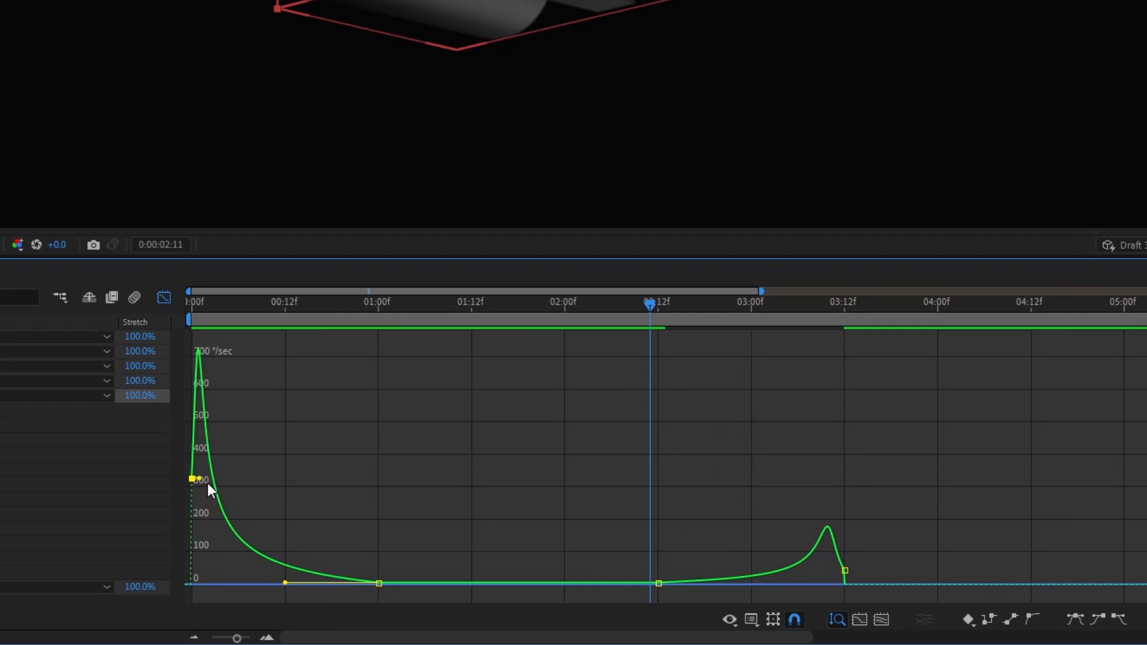
click(845, 571)
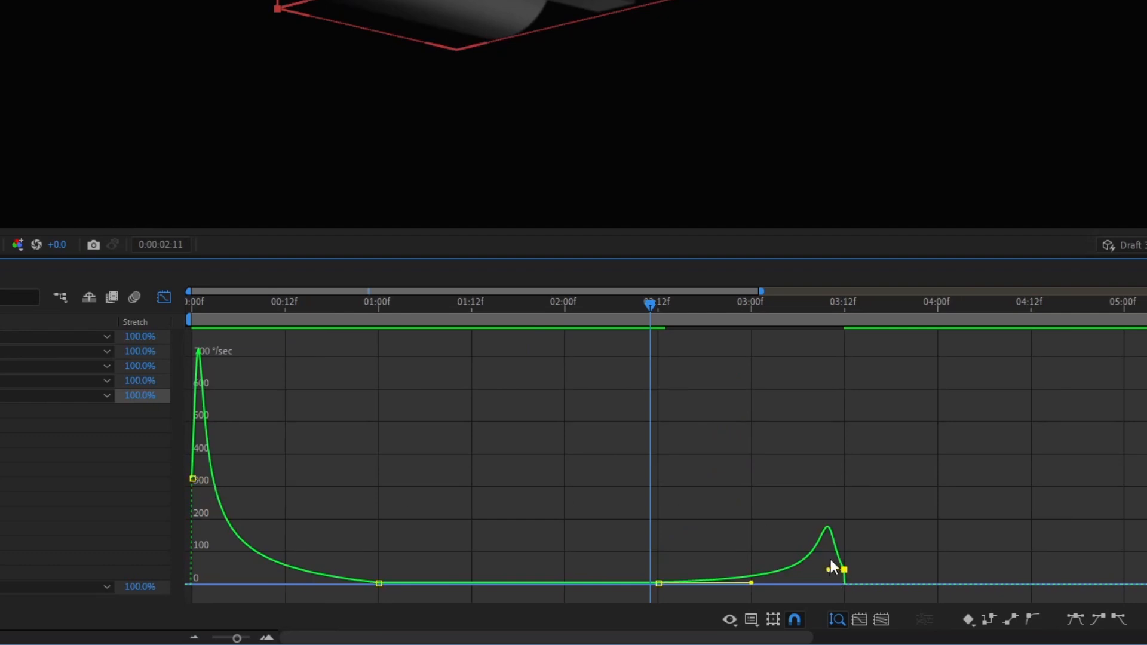
drag(831, 563, 836, 487)
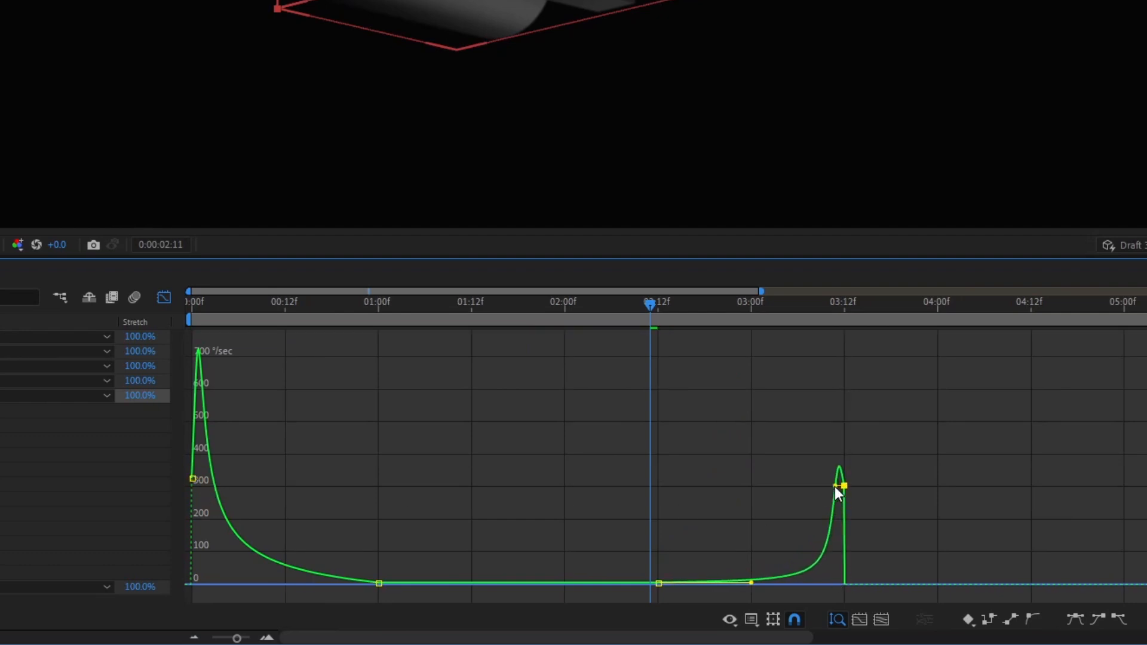
Set the work area end at 0:00:03:12, where the STOP layer ends
click(578, 324)
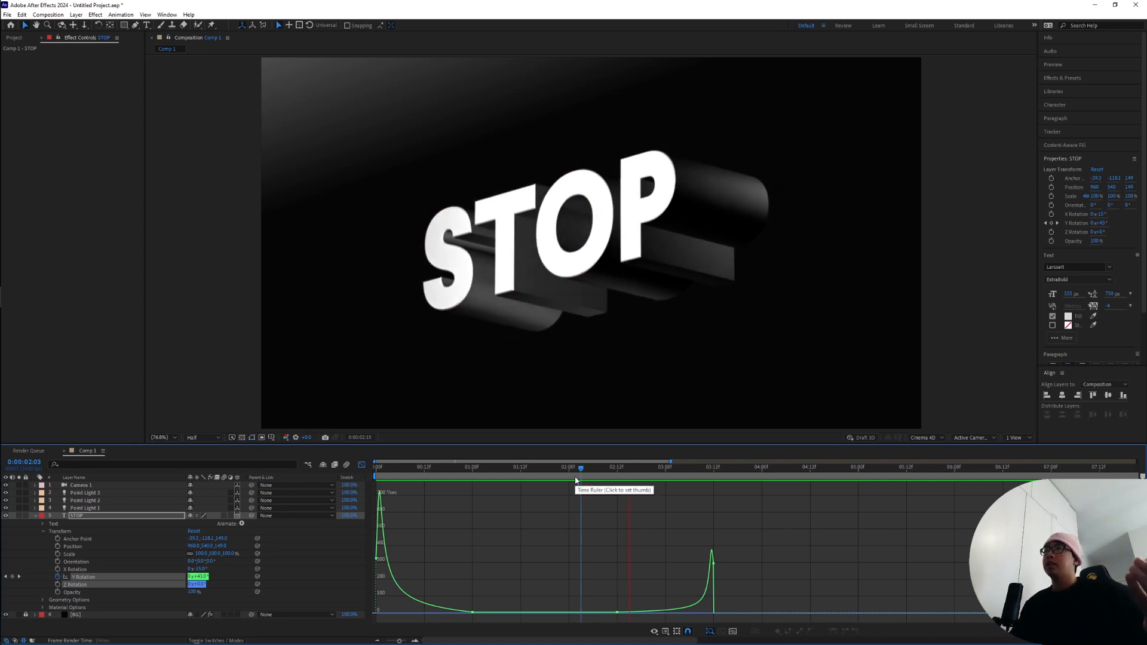
drag(577, 480, 708, 473)
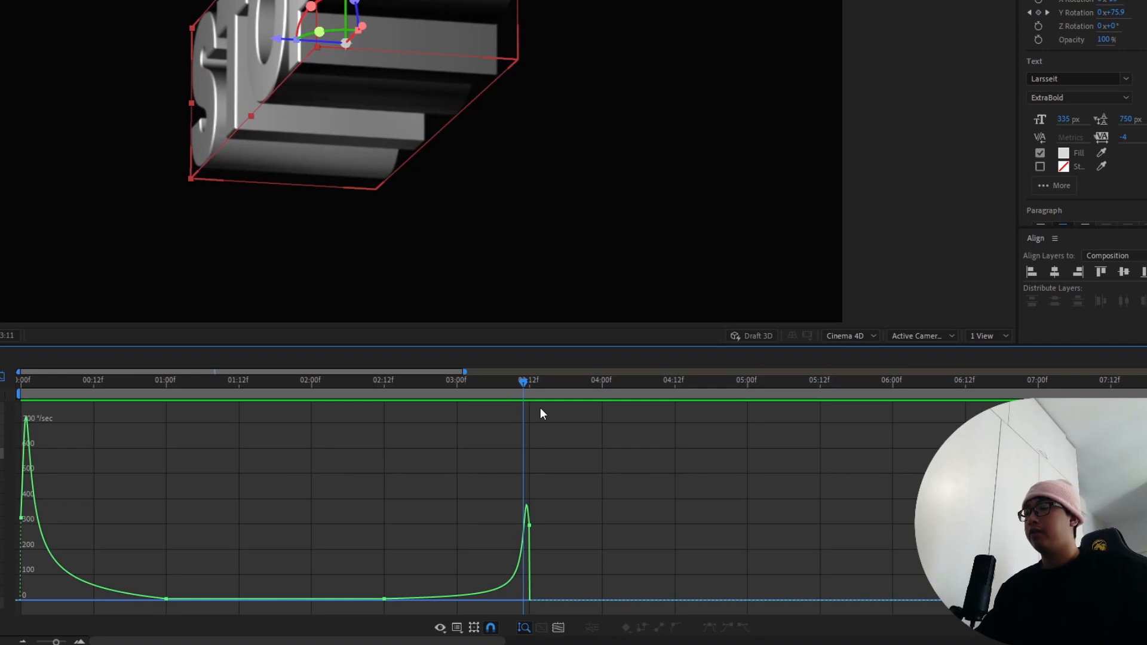
key(n)
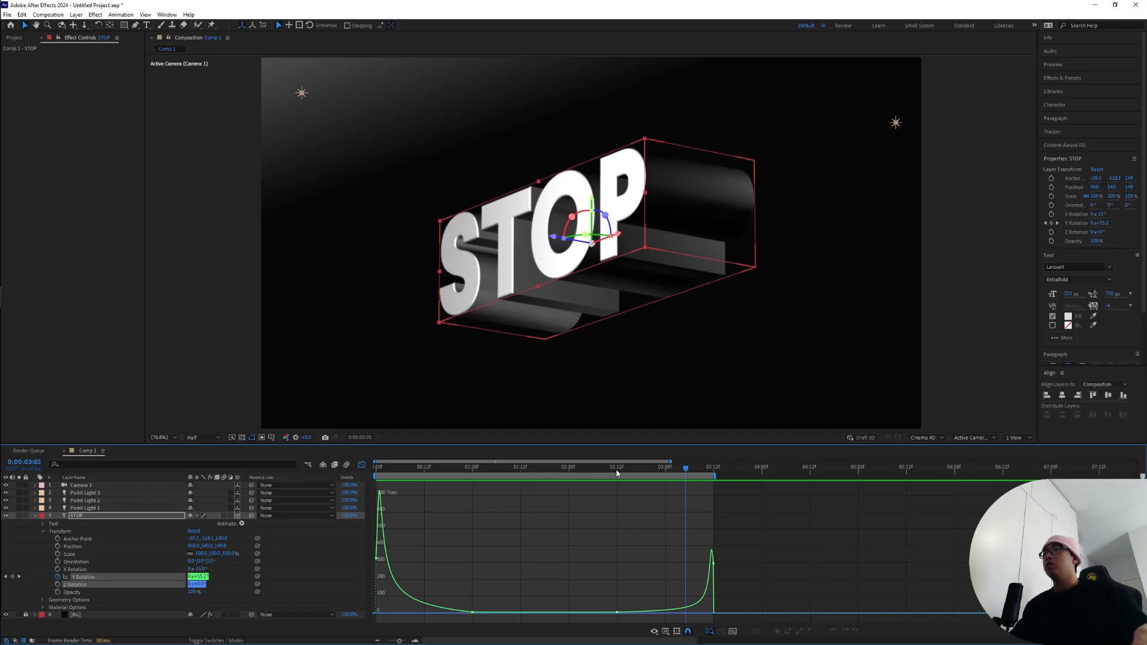
Preview the eased STOP rotation, checking the slow middle and the fast exit
drag(617, 474, 605, 472)
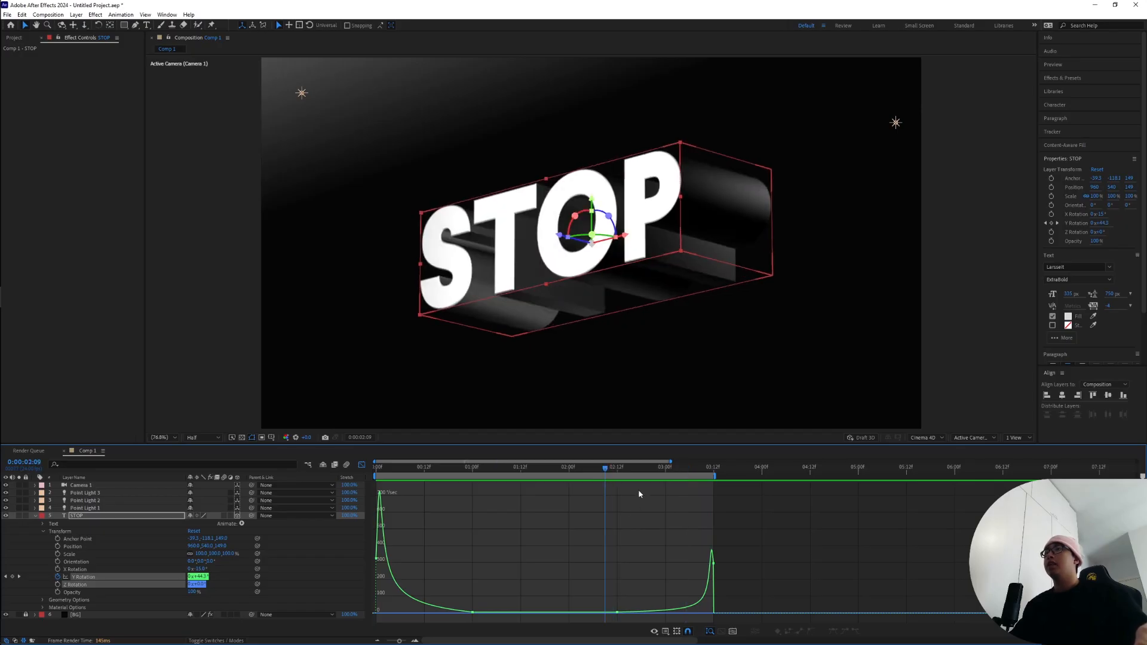
key(space)
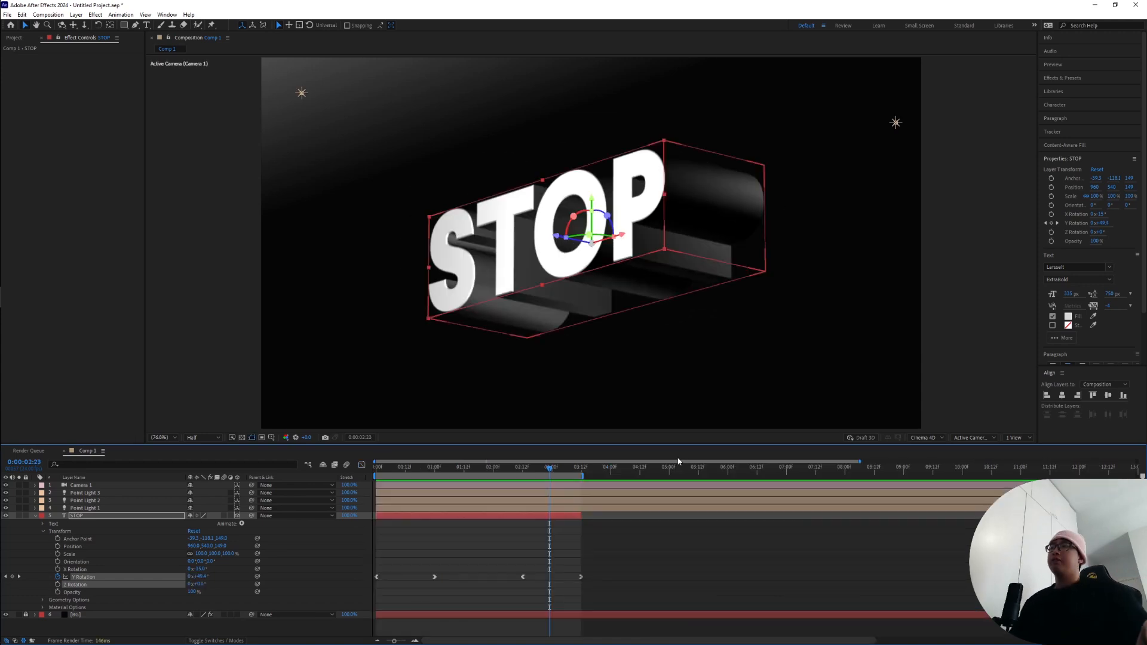
drag(543, 469, 456, 489)
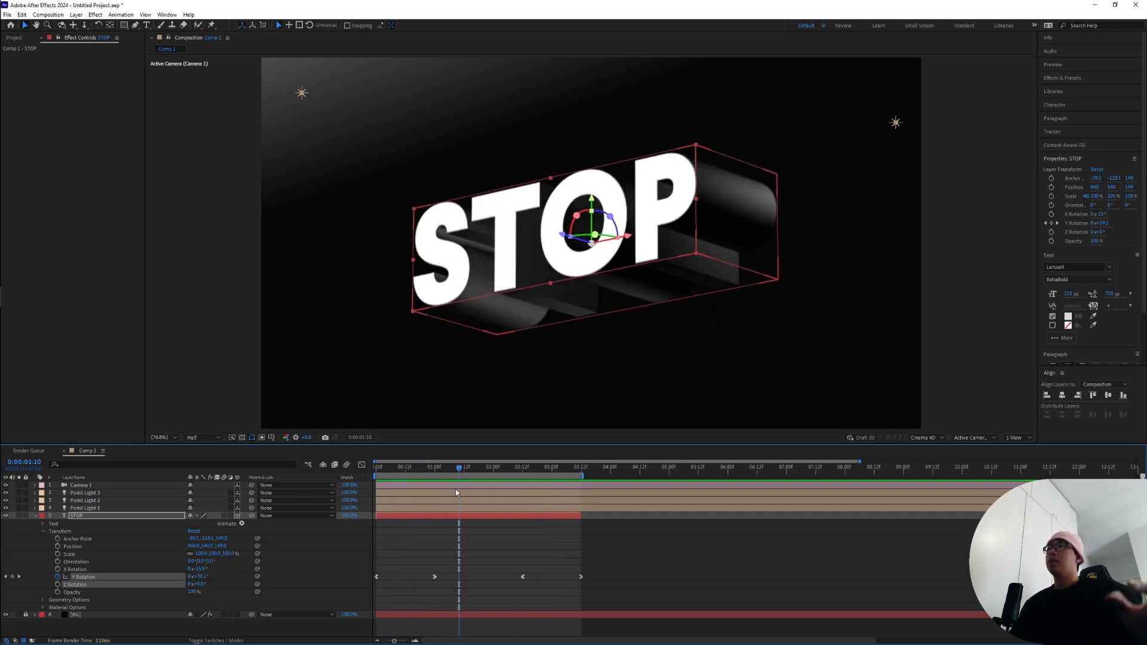
key(space)
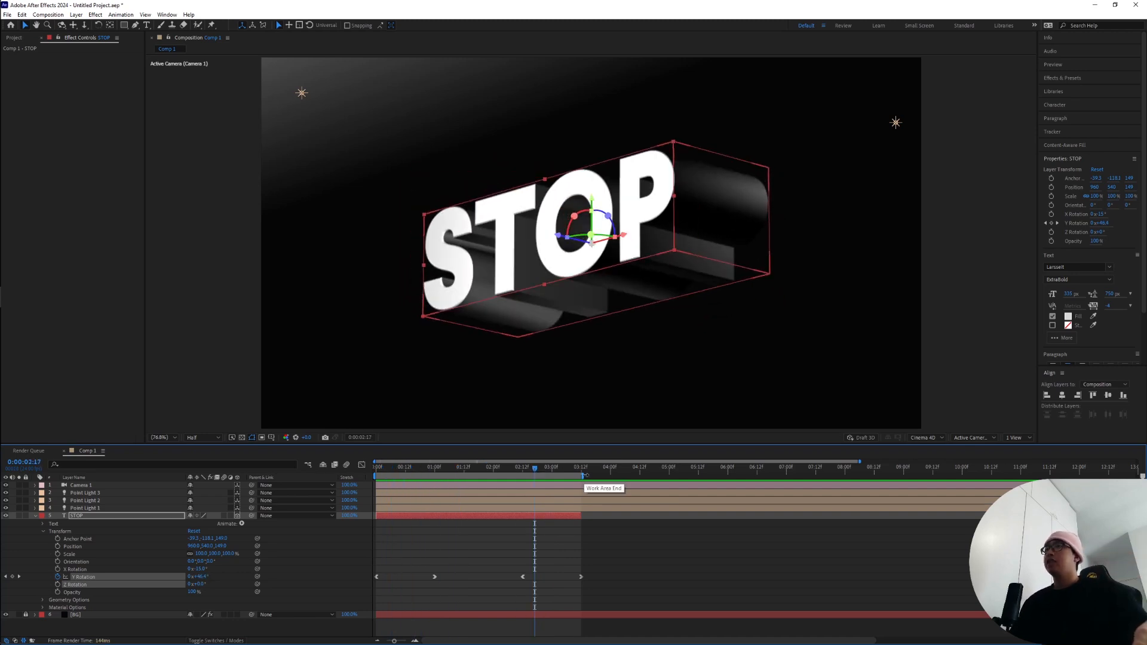
Extend the work area well past the STOP layer, and duplicate STOP so that the copy starts at 0:00:03:12
drag(583, 475, 1106, 475)
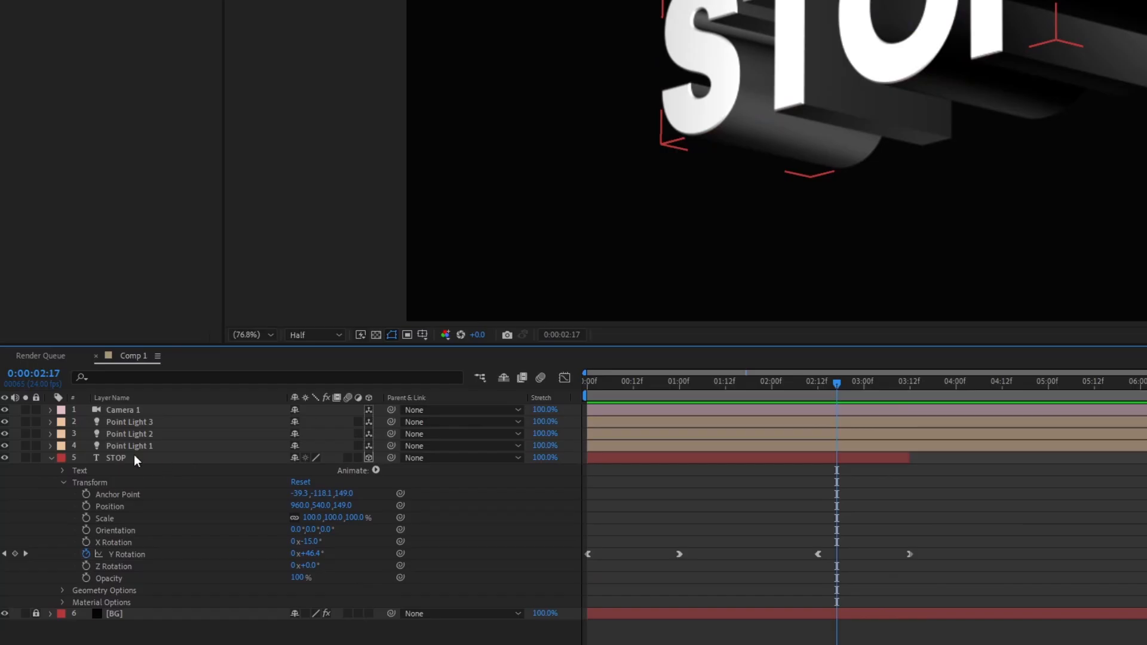
click(89, 517)
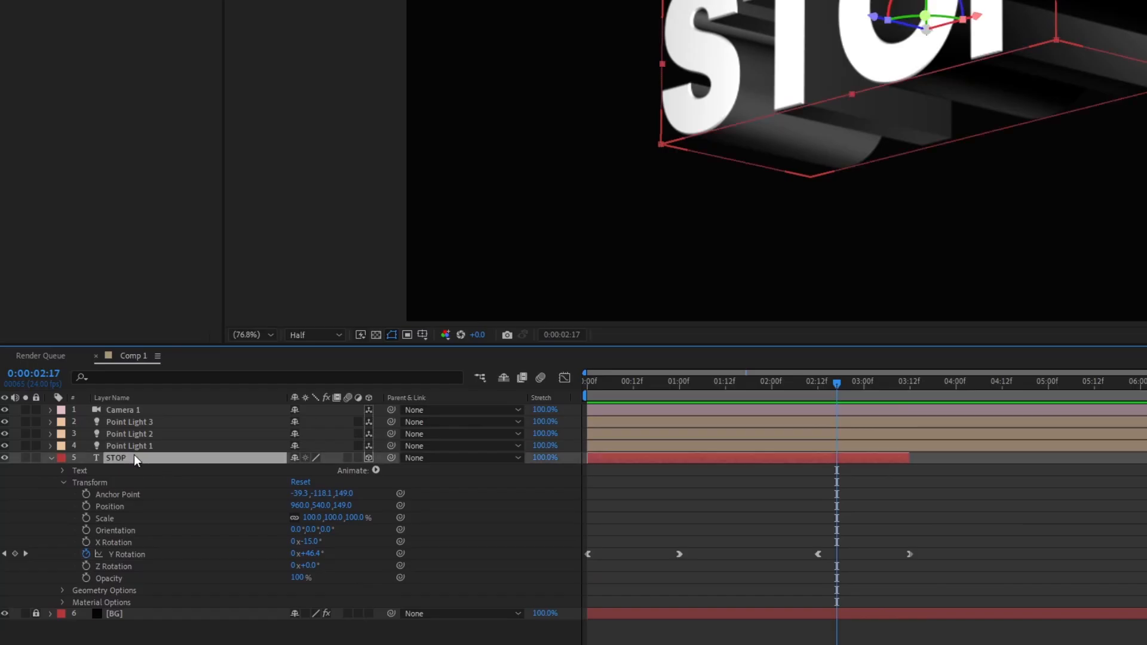
key(ctrl+d)
drag(613, 458, 928, 464)
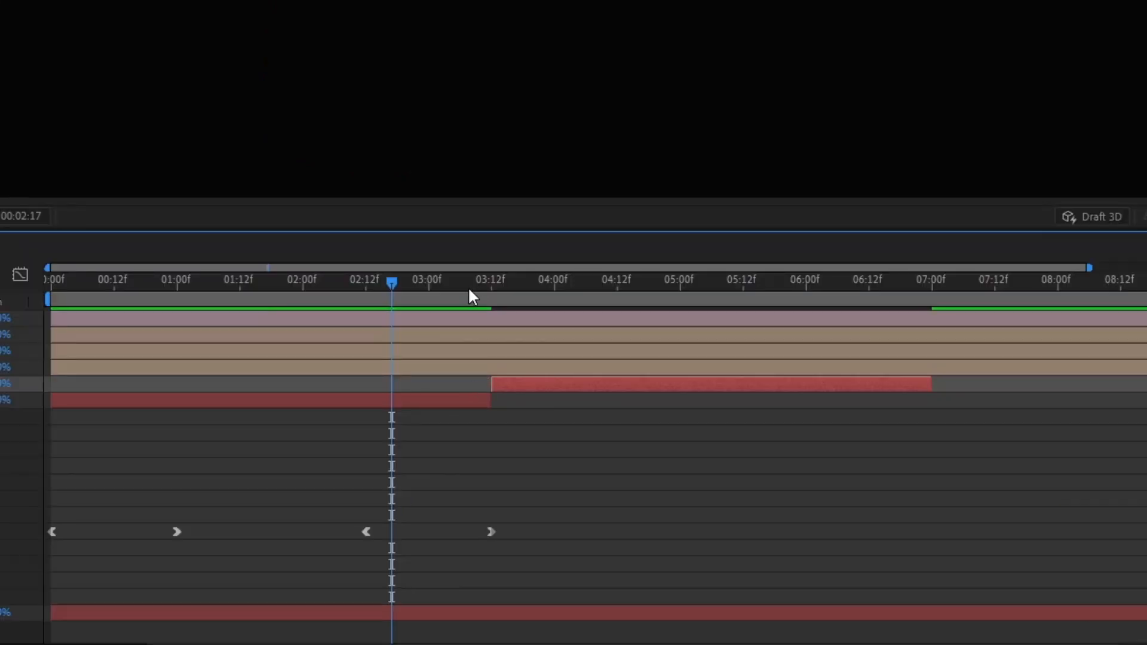
Open the text of the duplicated STOP 2 layer for editing at 0:00:05:09
click(478, 283)
click(479, 400)
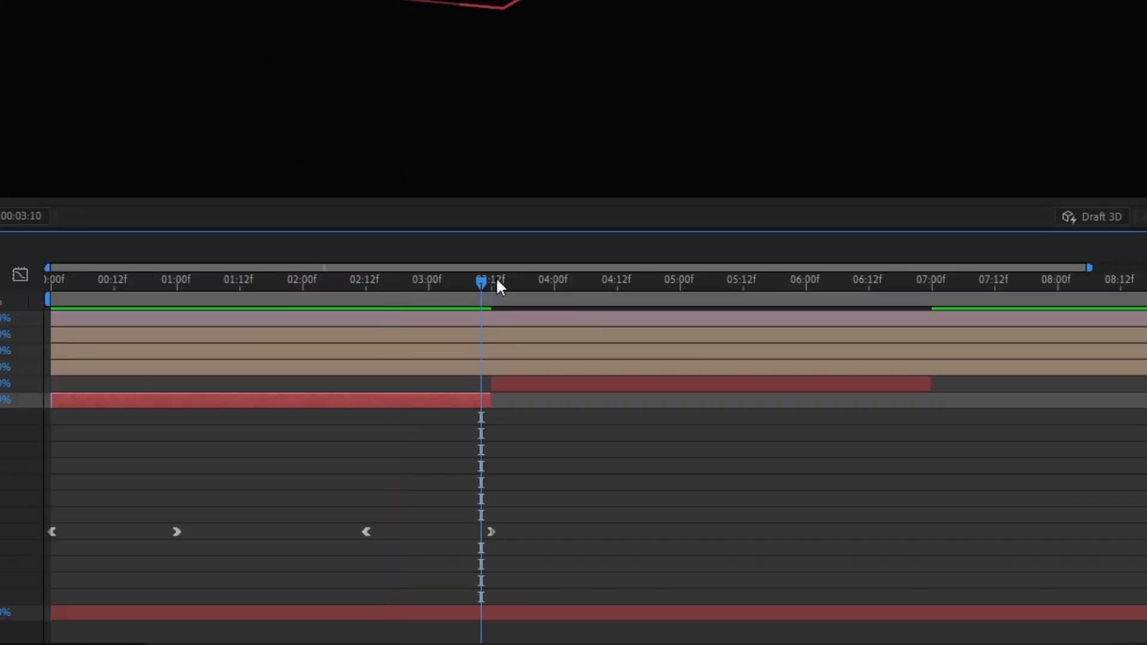
drag(496, 280, 727, 288)
click(689, 384)
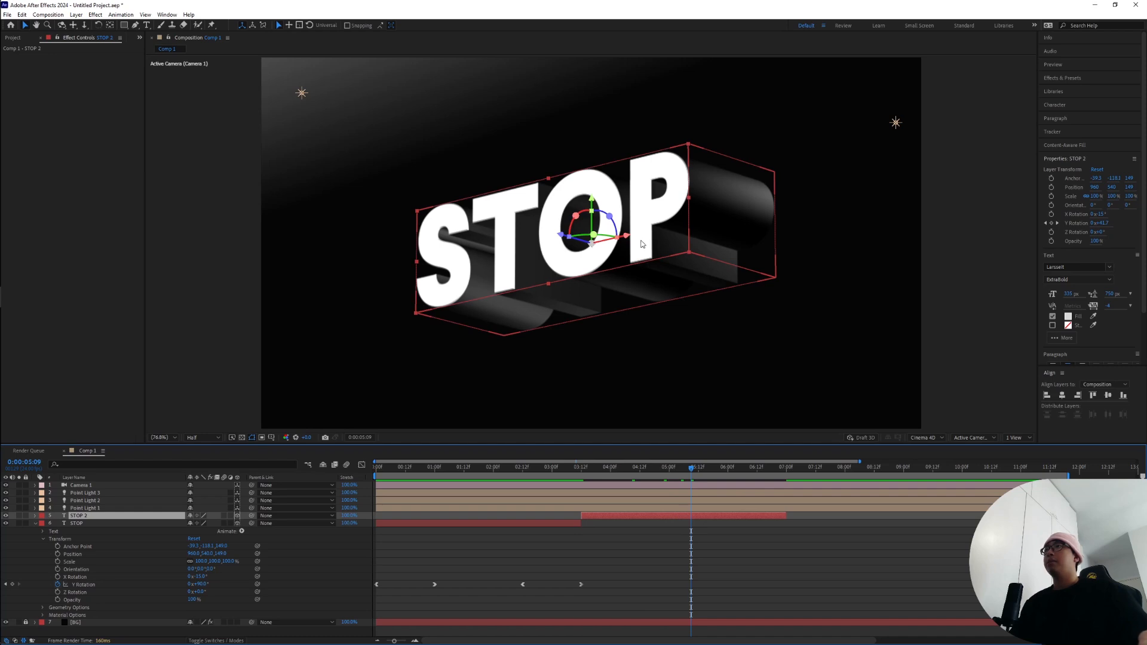
double_click(643, 244)
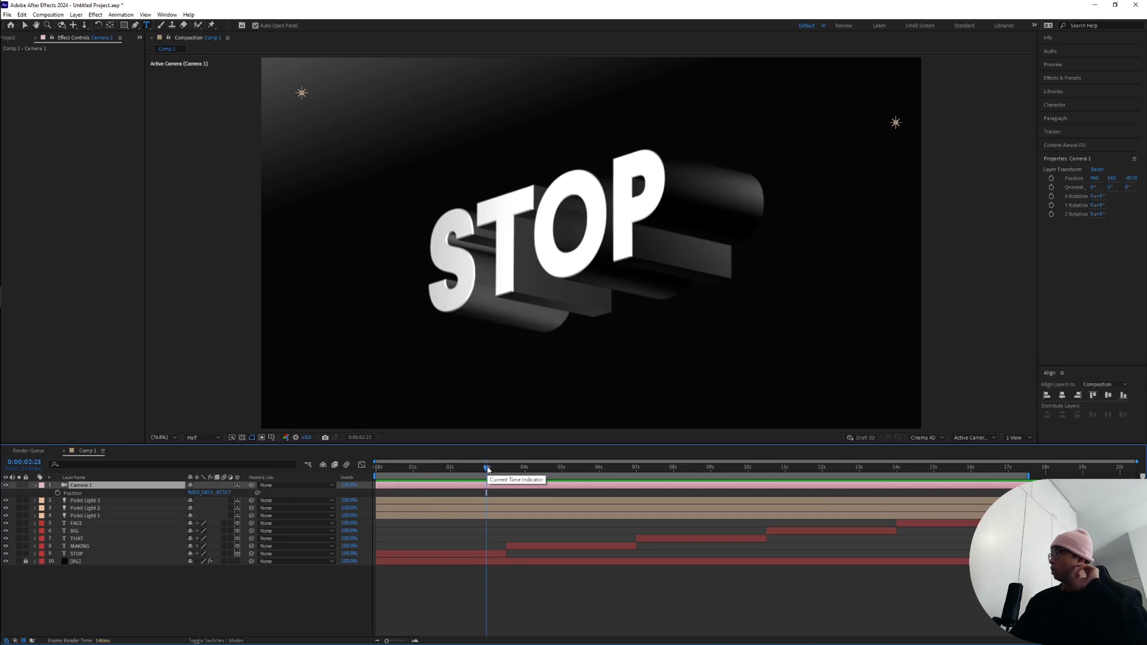
Scrub around 0:00:03:12 to examine the rotation transition between the STOP and MAKING layers
mouse_move(488, 470)
mouse_down()
mouse_move(546, 470)
mouse_move(495, 471)
mouse_up()
mouse_move(495, 470)
mouse_down()
mouse_move(478, 476)
mouse_move(511, 472)
mouse_up()
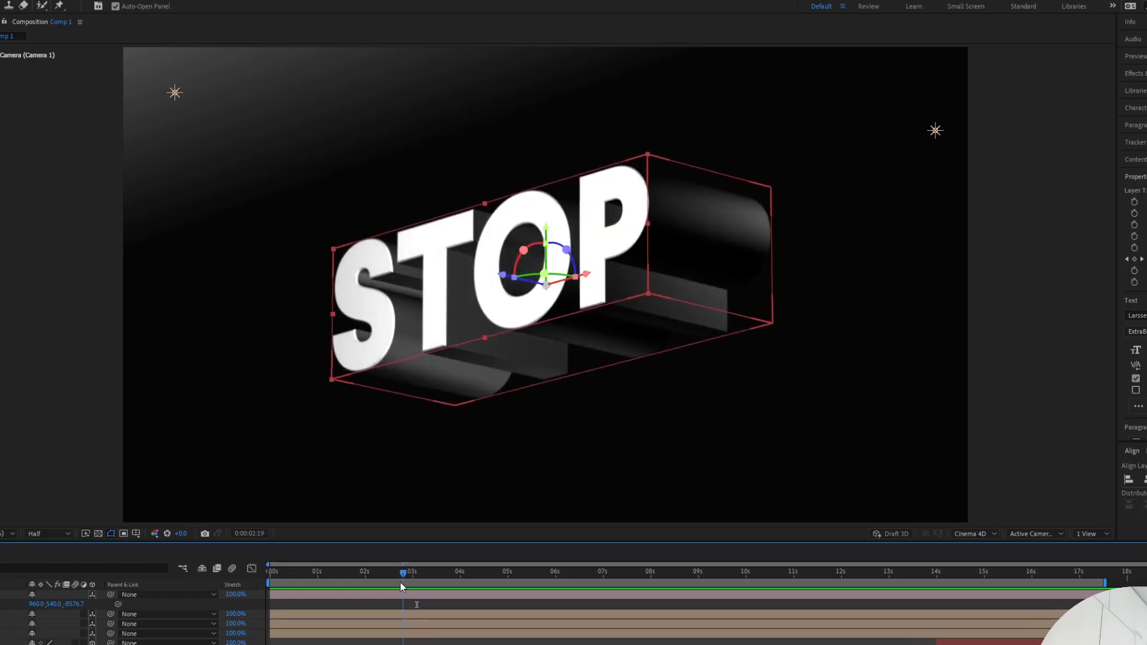
drag(443, 577, 481, 579)
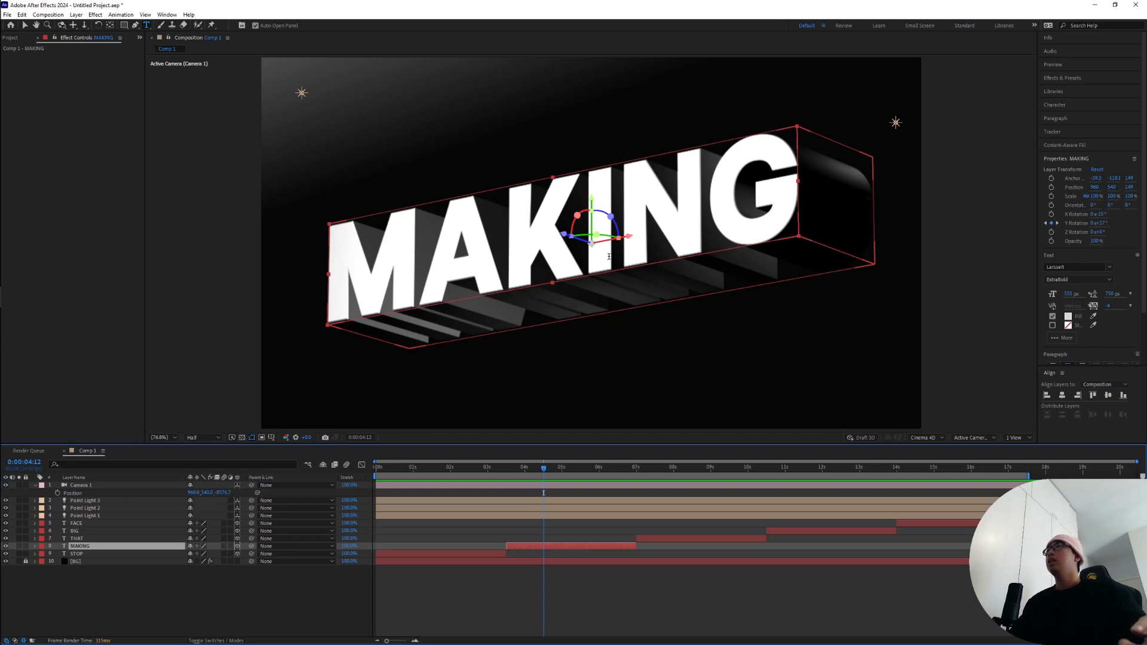
drag(544, 470, 505, 478)
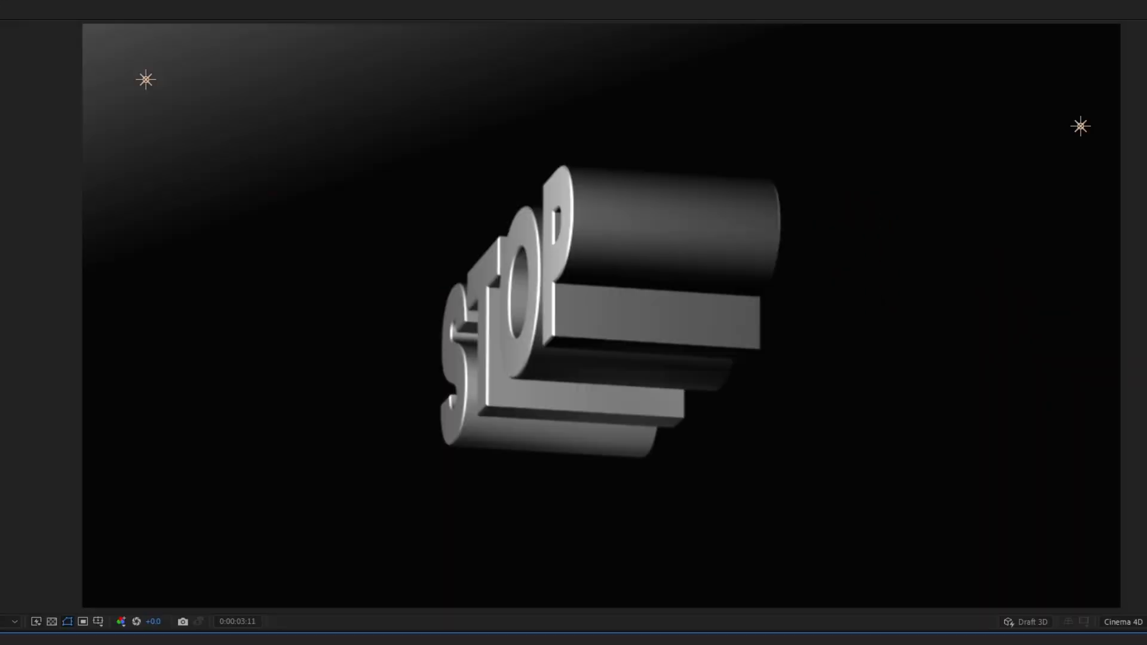
key(Page_Down)
key(Page_Down)
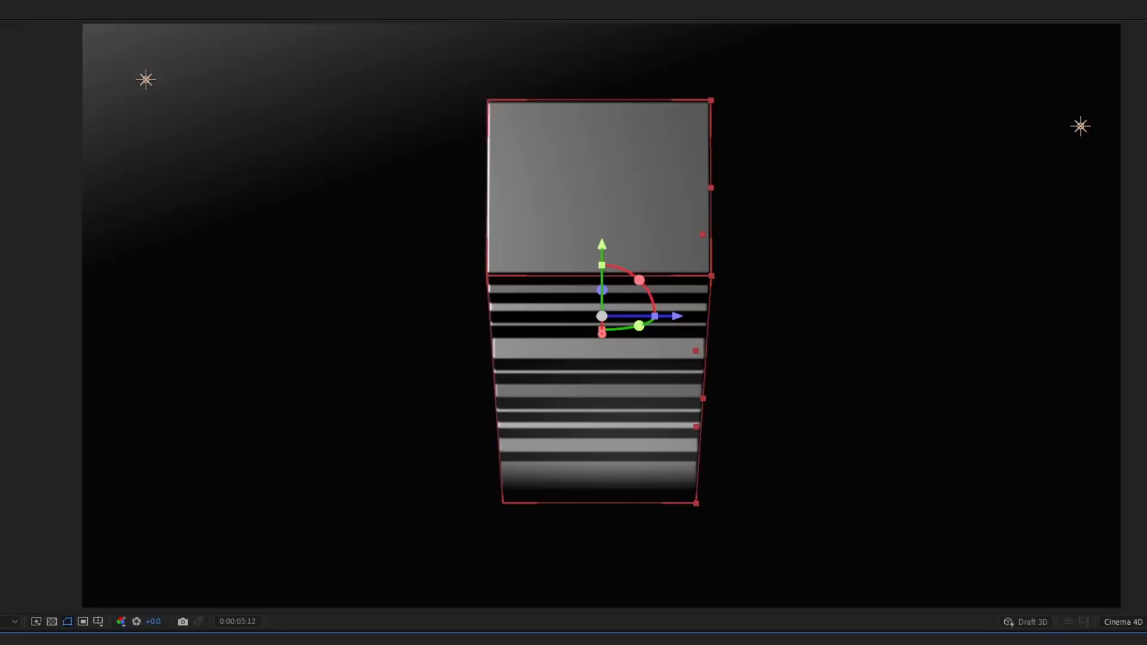
mouse_move(507, 476)
mouse_down()
mouse_move(609, 487)
mouse_move(632, 470)
mouse_move(504, 472)
mouse_up()
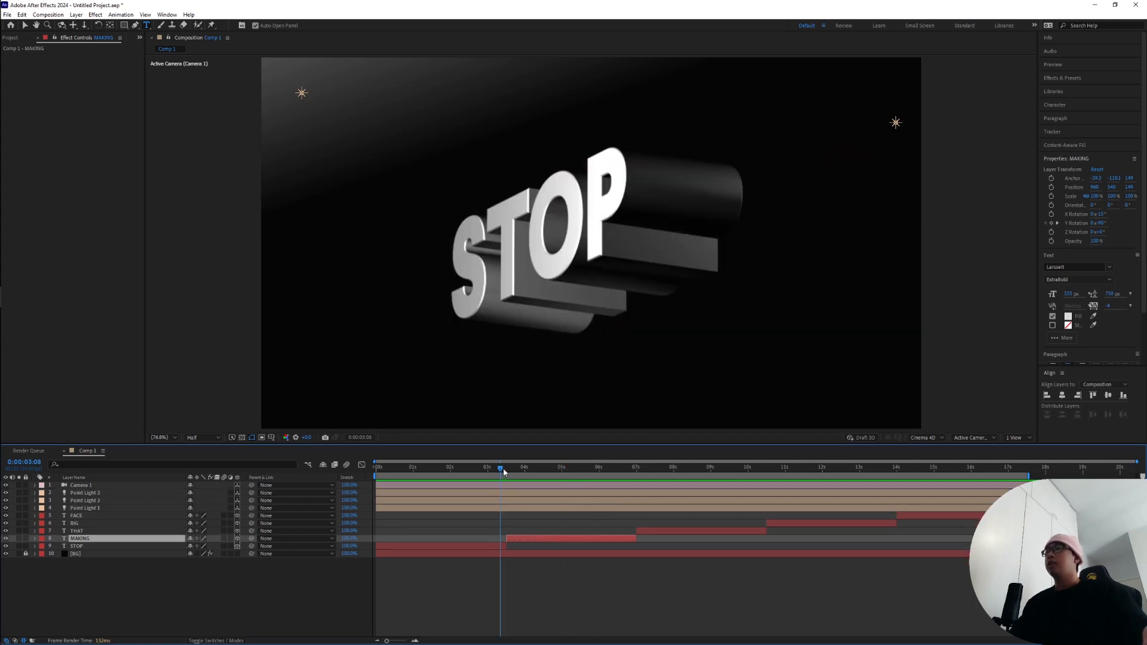
Add a Position keyframe to Camera 1 at 0:00:03:04, shortly before the STOP to MAKING change
click(509, 485)
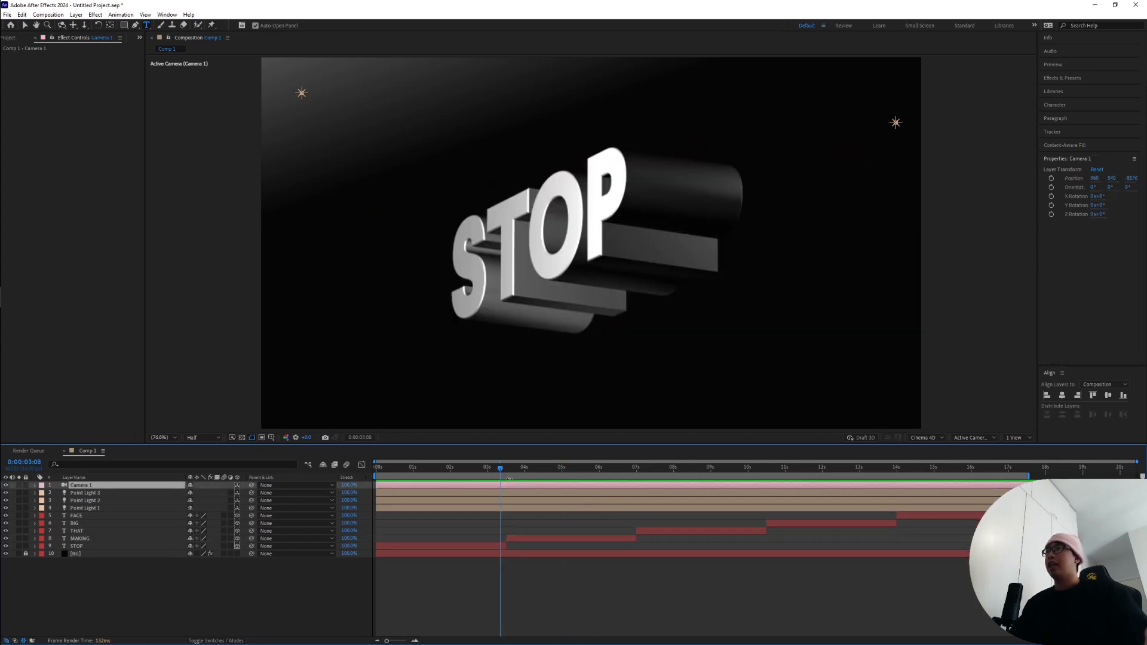
click(505, 470)
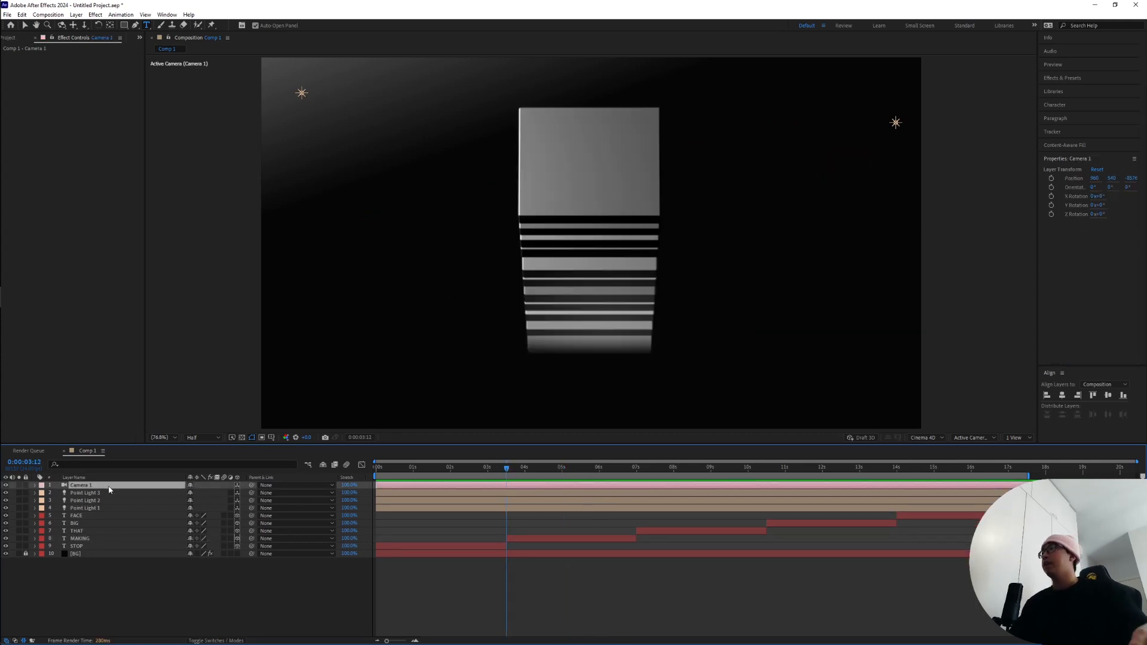
drag(502, 474, 494, 473)
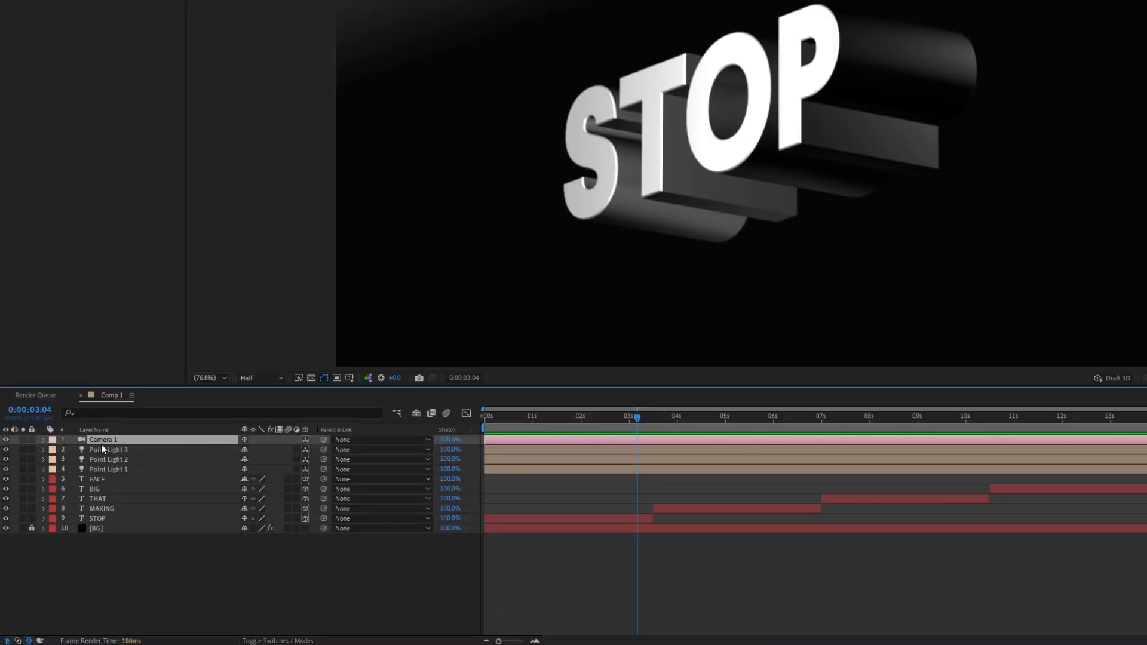
key(p)
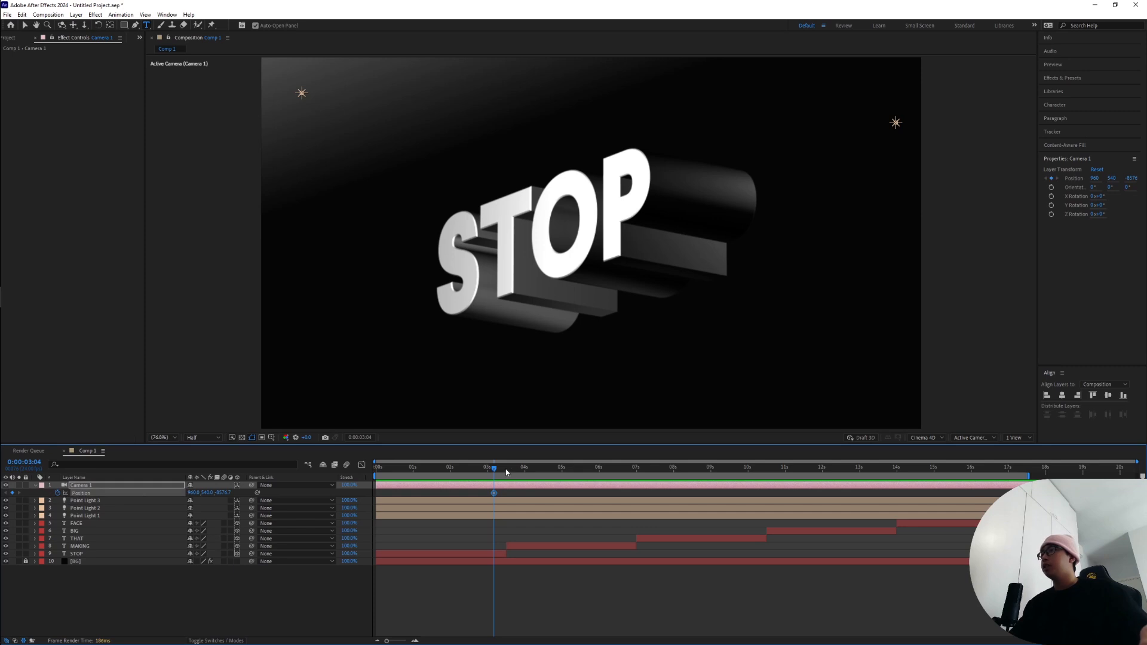
Pull Camera 1 back to a Z position of -11416.7 at 0:00:03:19, while the MAKING layer is turning in
drag(496, 473, 518, 472)
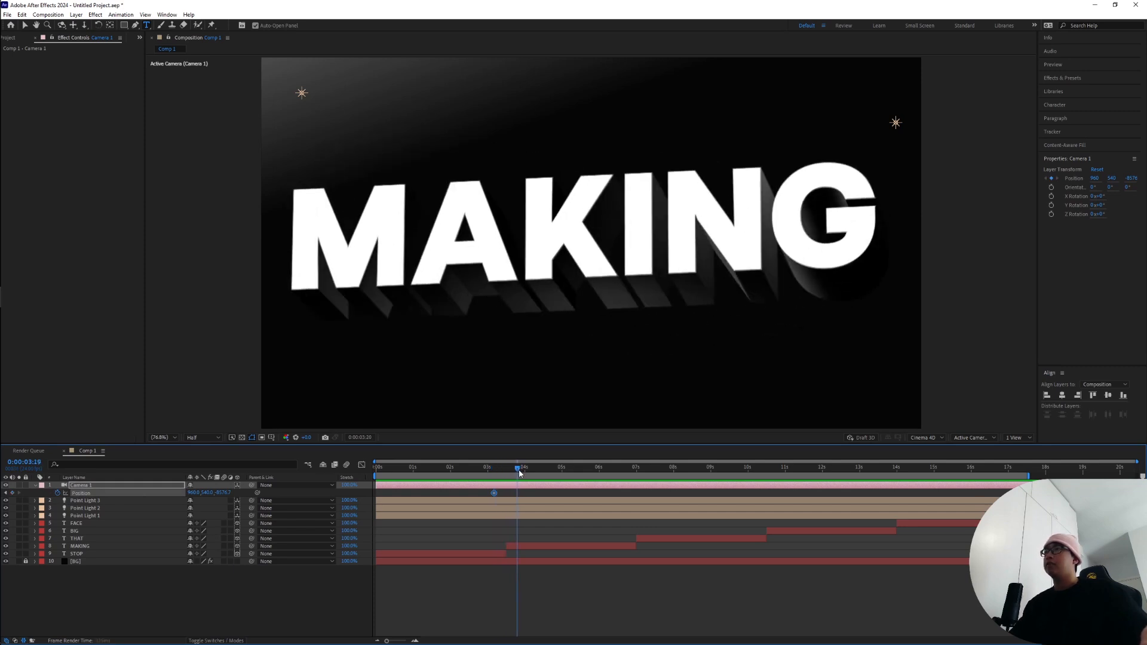
key(v)
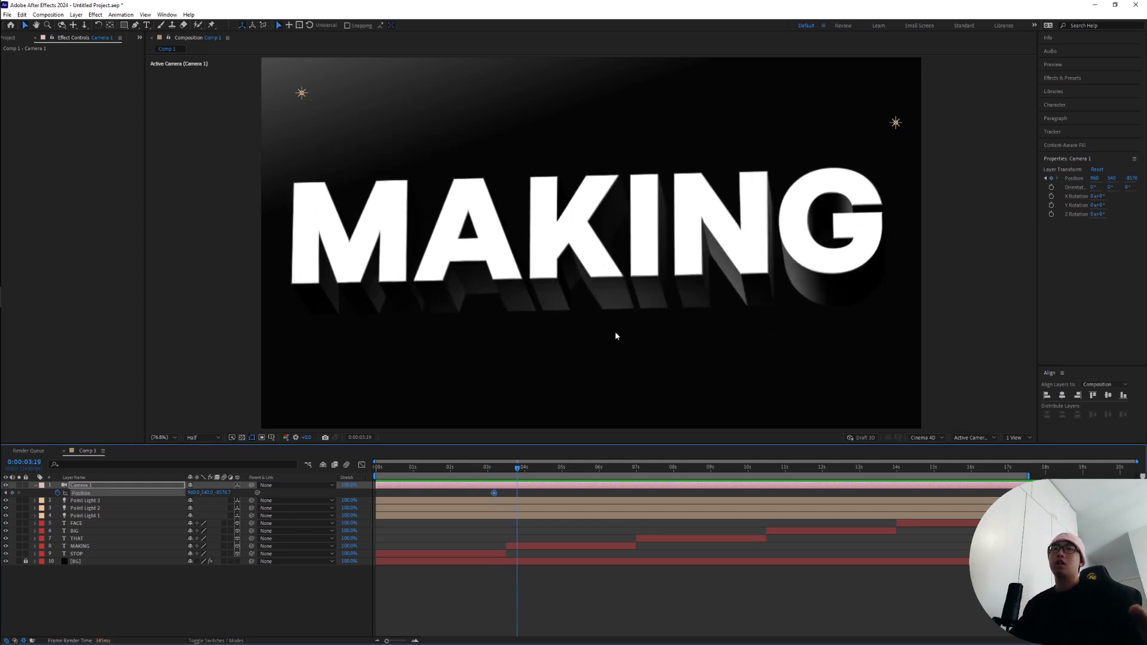
drag(212, 493, 112, 511)
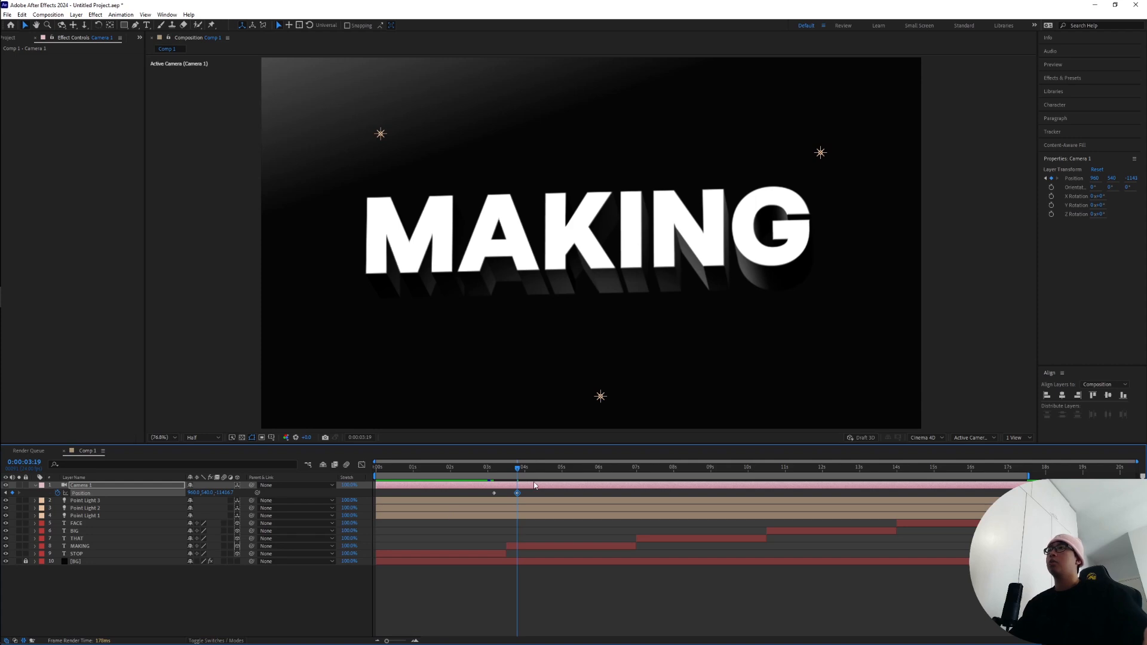
drag(517, 470, 549, 471)
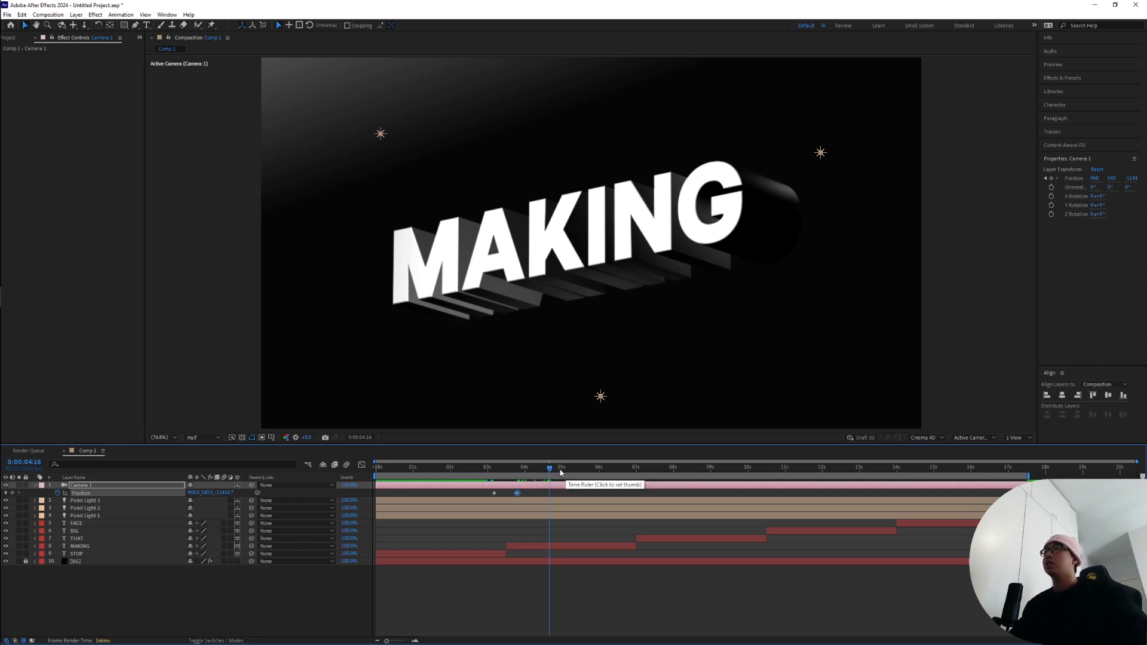
drag(549, 470, 524, 475)
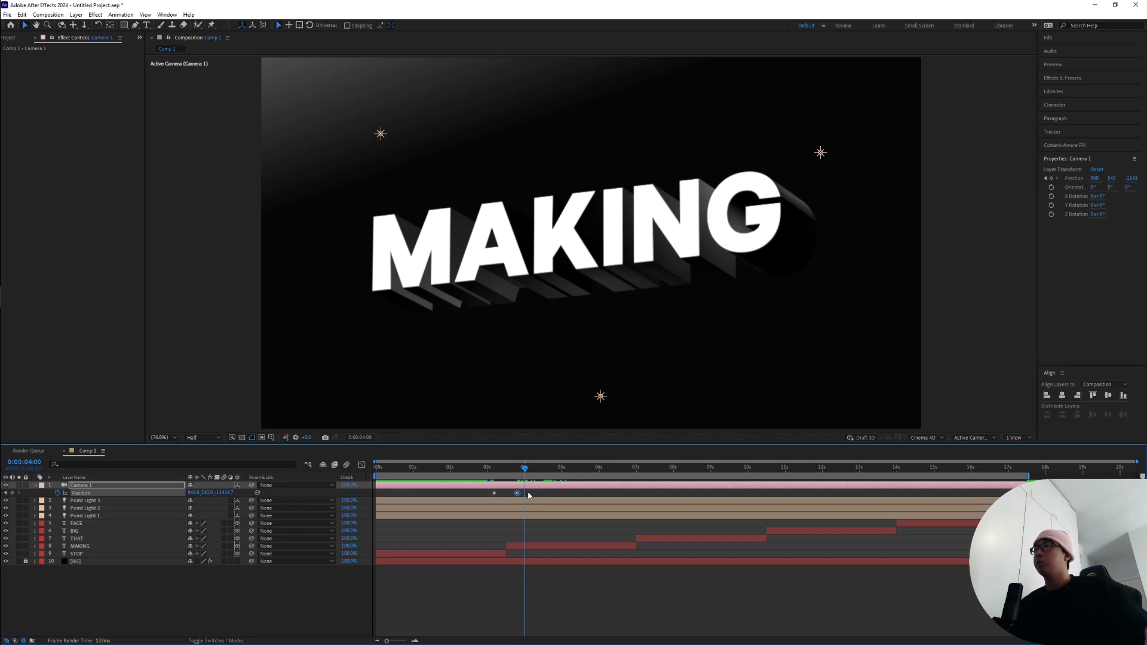
Easy-ease both Camera 1 Position keyframes, sharpen their speed curve into a narrow peak, and preview the move
drag(480, 491, 540, 495)
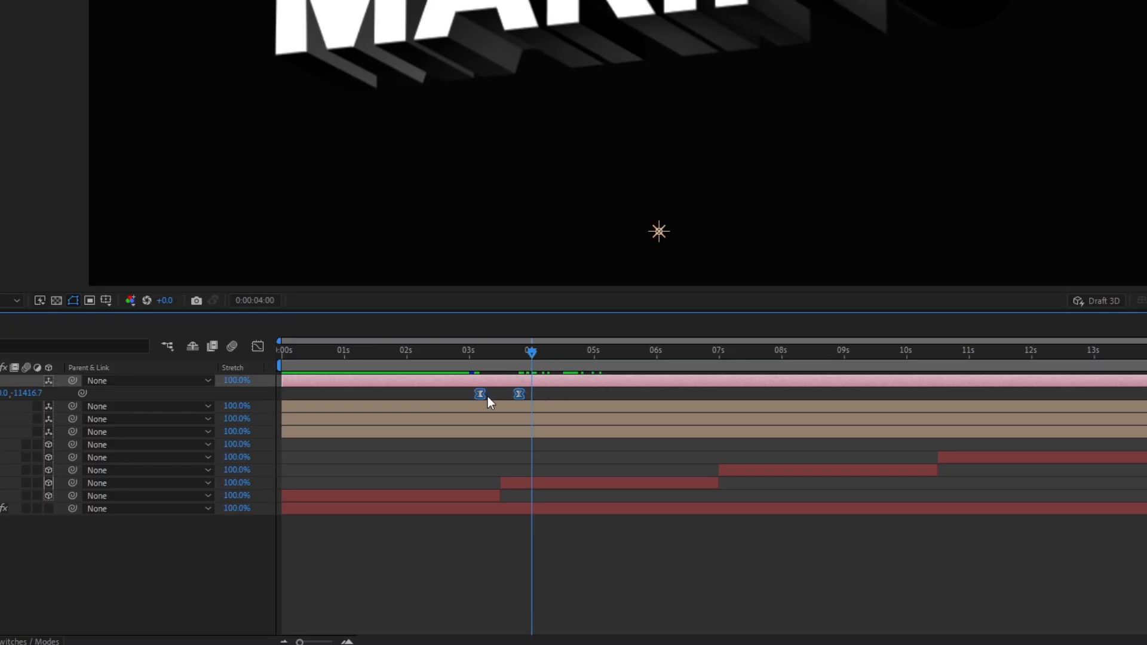
key(F9)
click(362, 465)
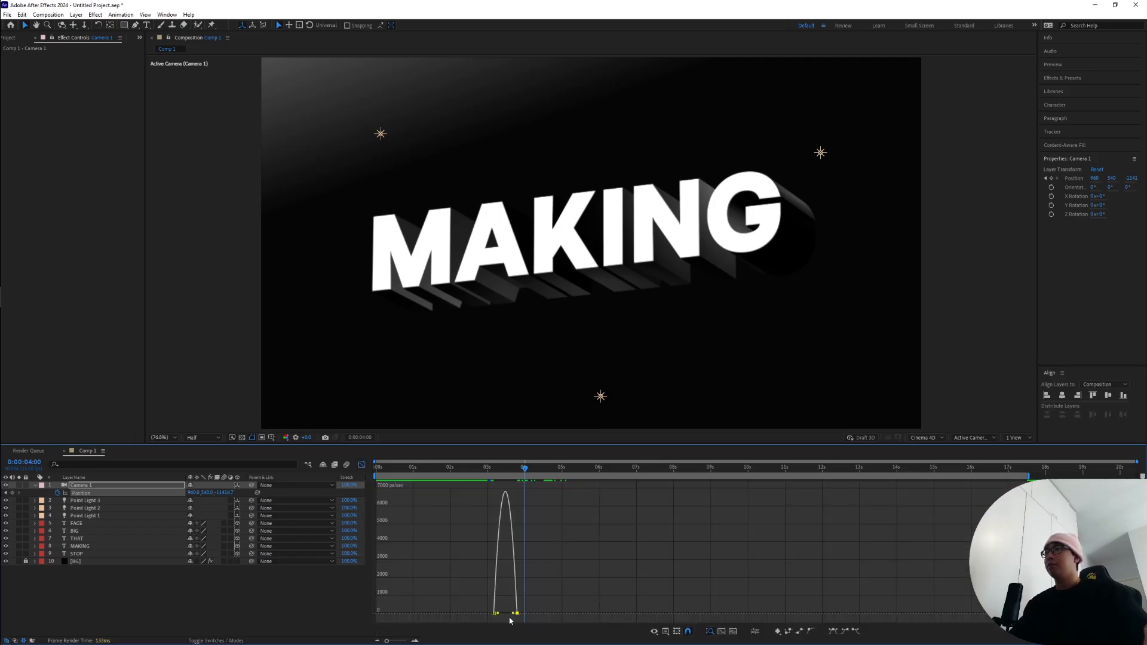
drag(514, 614, 504, 614)
click(502, 470)
drag(505, 472, 495, 473)
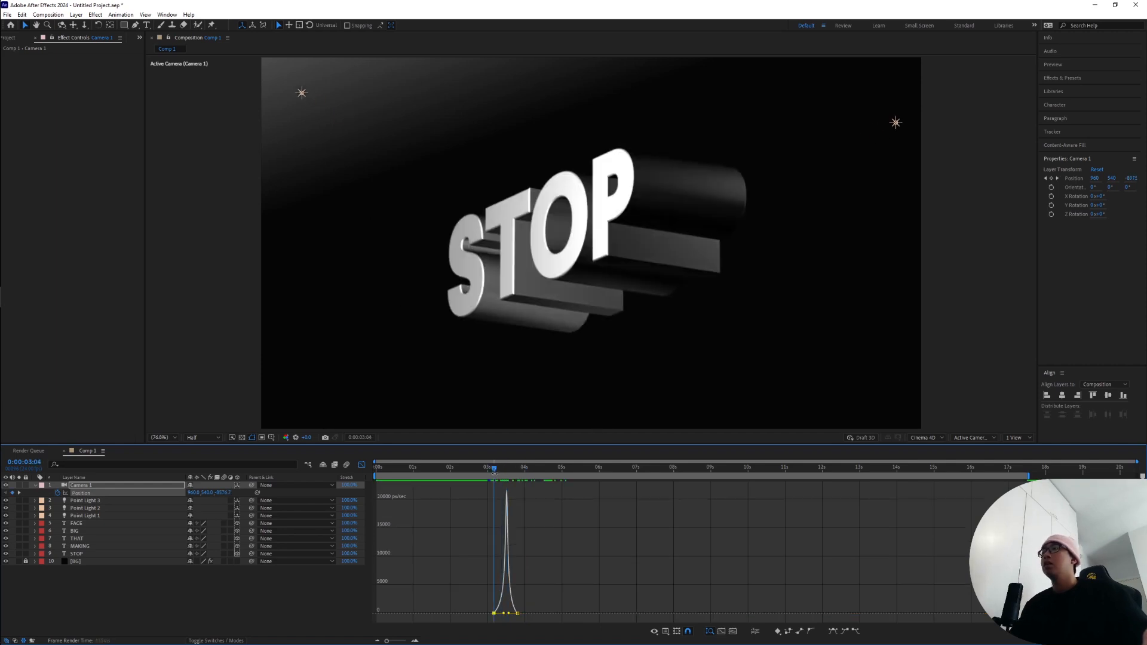
key(space)
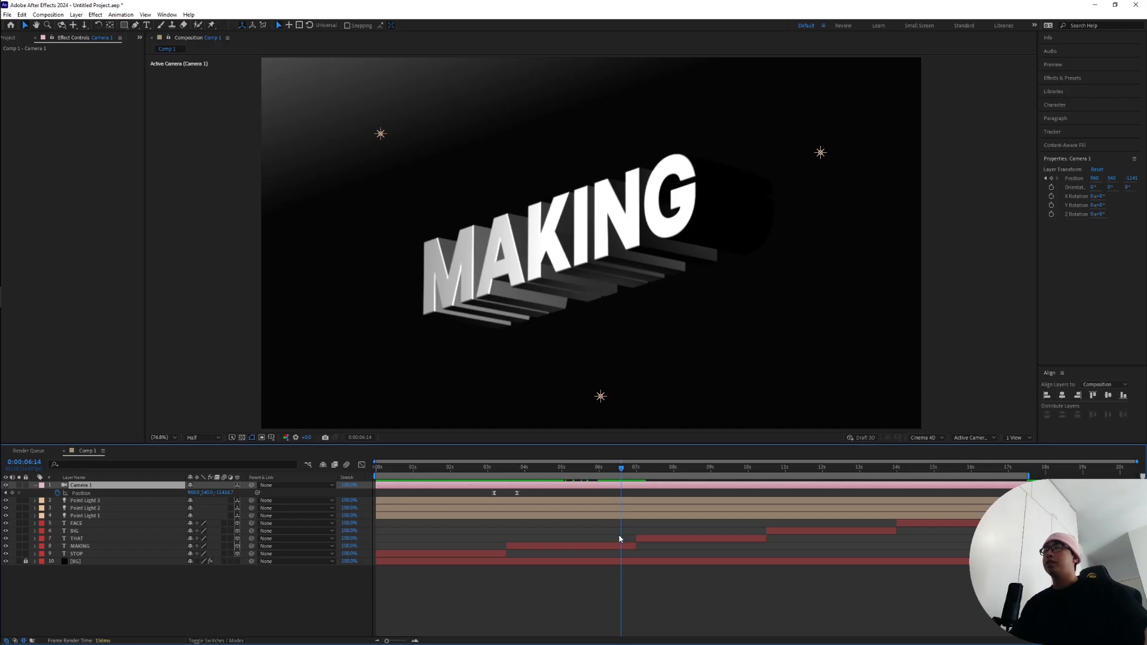
Hold Camera 1's Position with a keyframe at 0:00:06:14, and copy the first keyframe's closer position (Z -8576.7) to 0:00:07:07
click(12, 493)
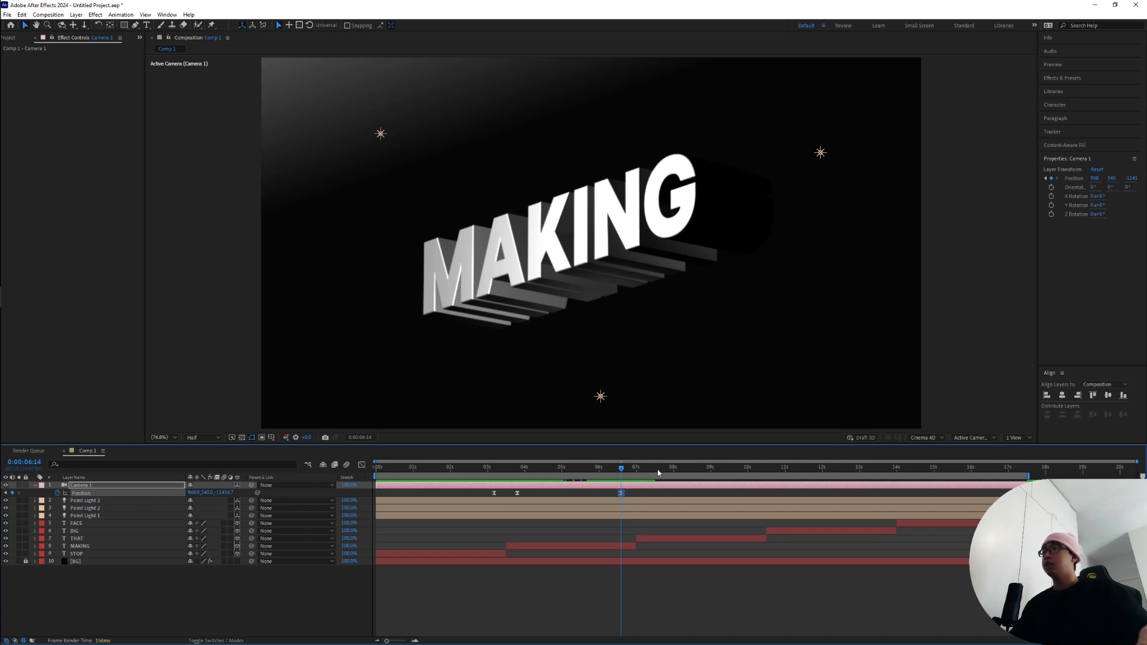
drag(658, 472, 649, 472)
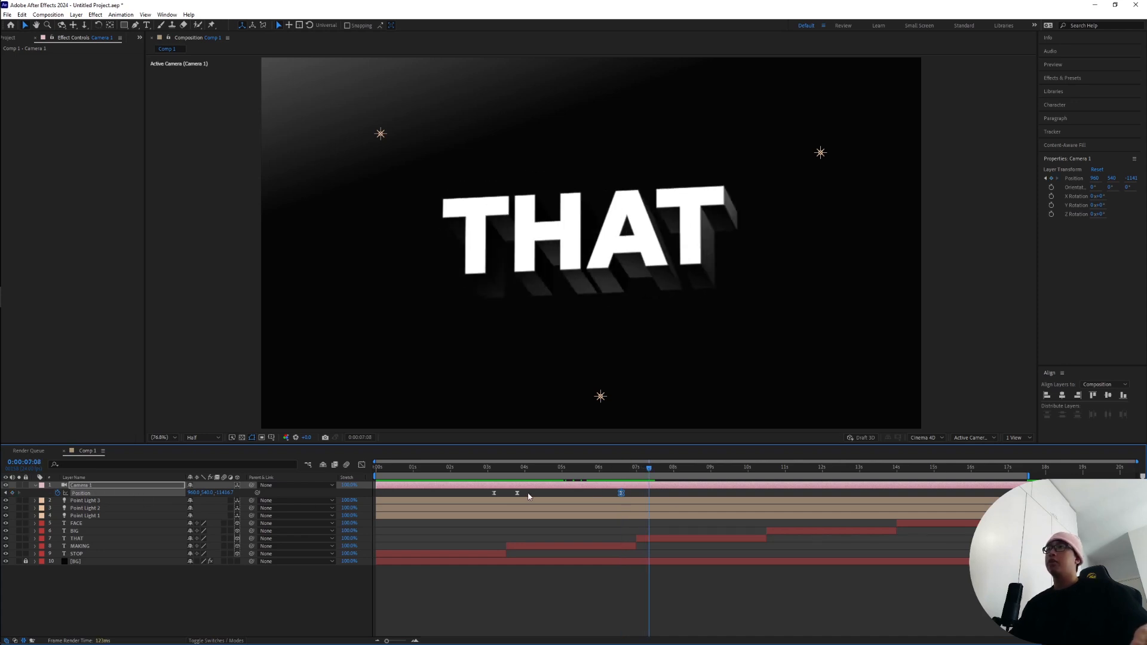
click(493, 493)
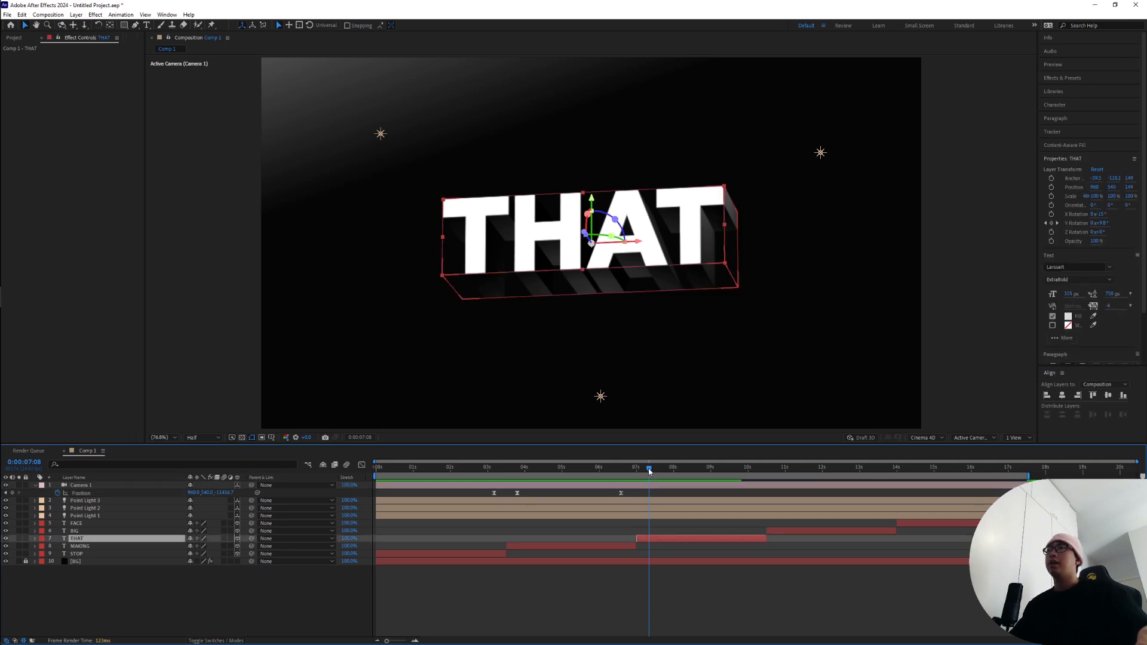
drag(650, 471, 647, 471)
click(649, 494)
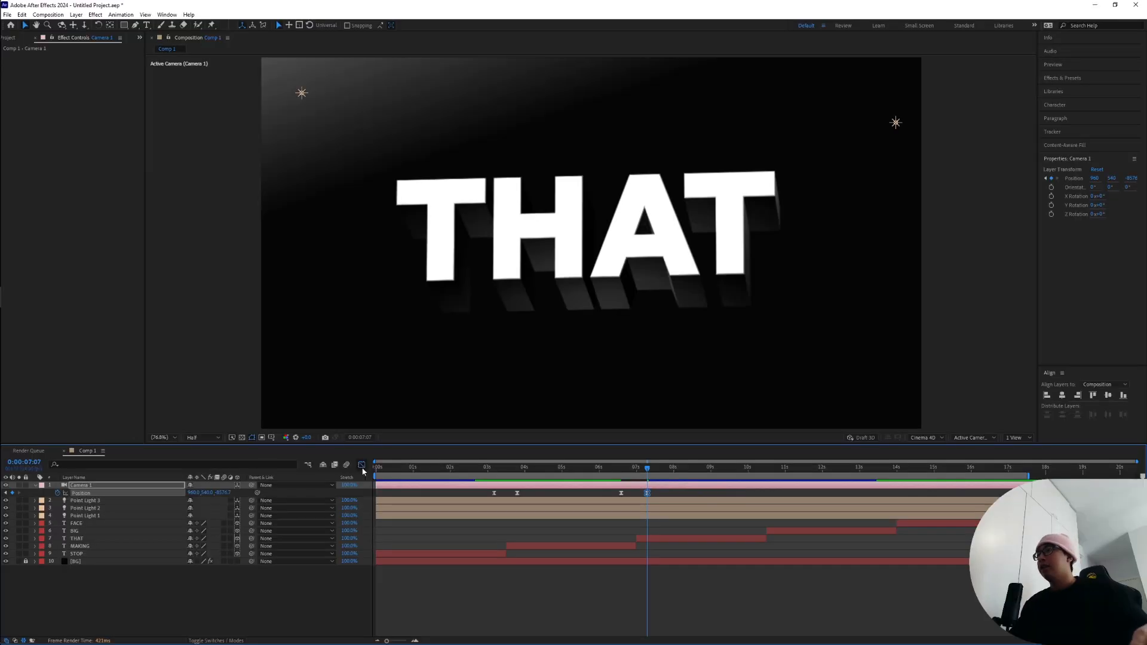
Sharpen the speed curve of the camera's move from MAKING to THAT into a narrow peak and preview it
click(362, 467)
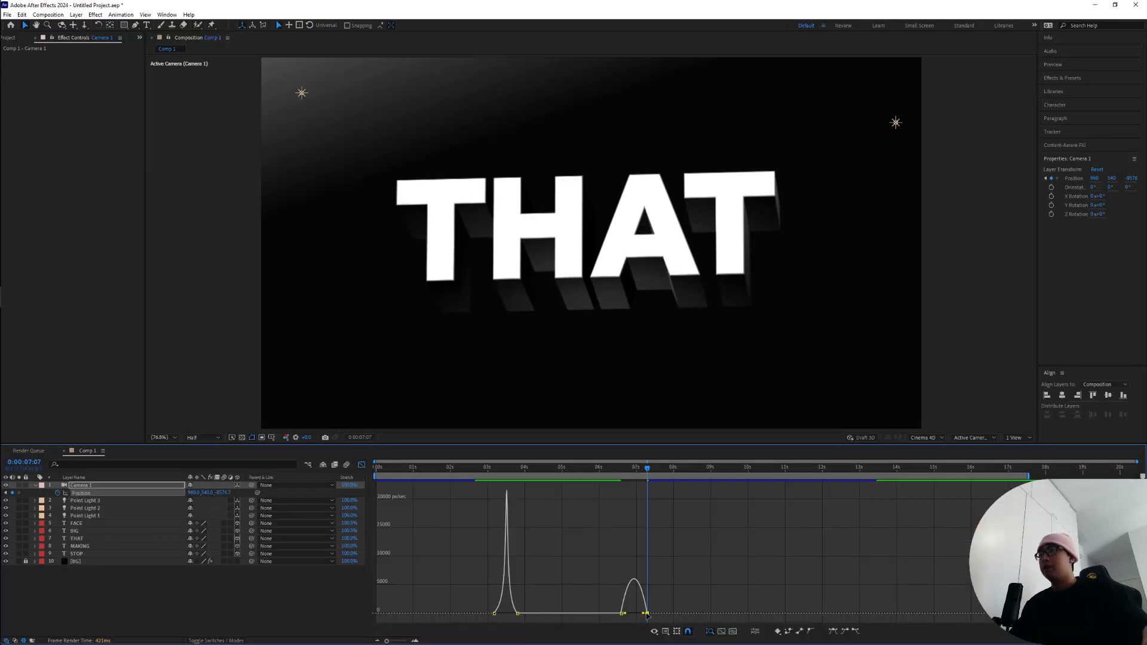
drag(640, 614, 636, 614)
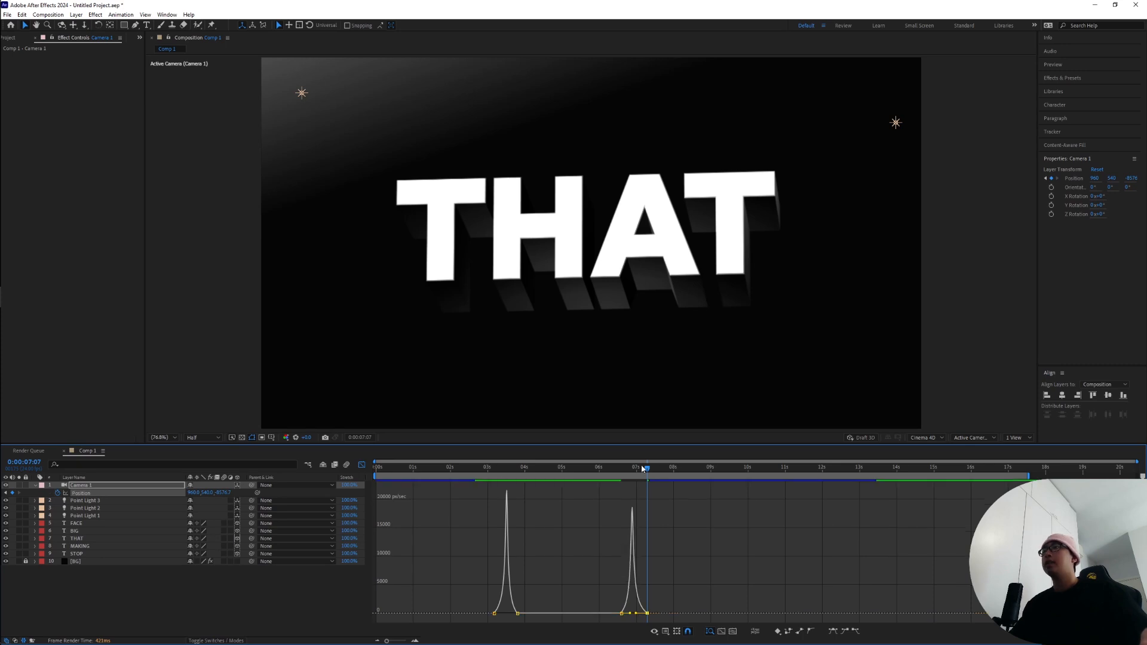
click(616, 471)
key(space)
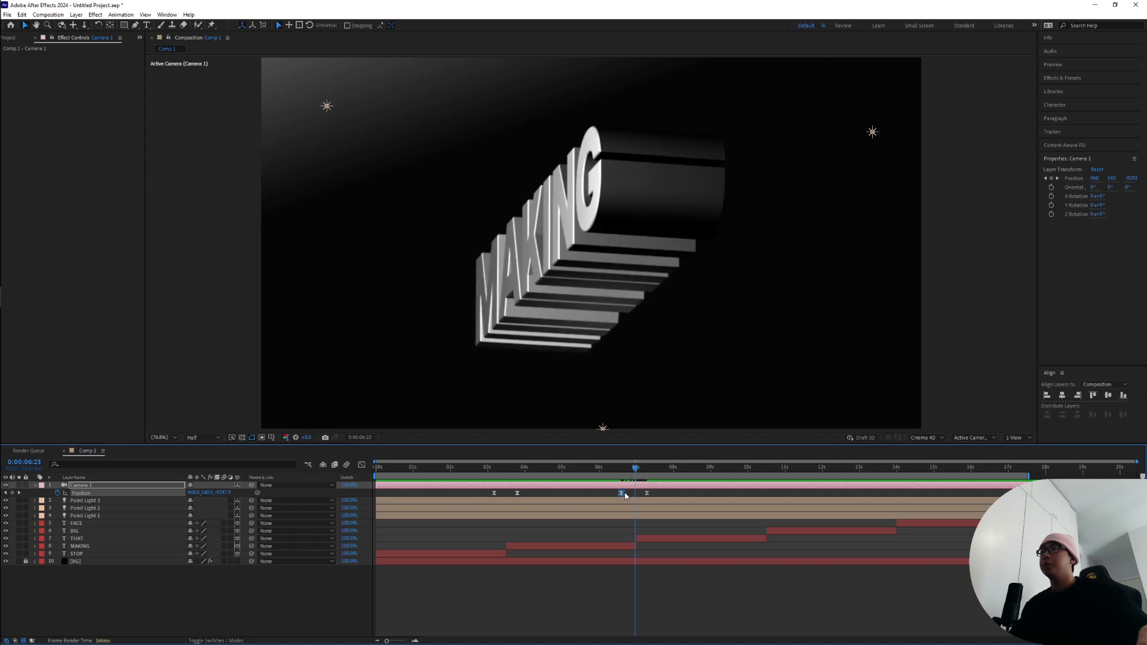
Shorten both camera moves by shifting the 0:00:03:04 and 0:00:06:14 Position keyframes later and the 0:00:03:19 one earlier, and preview the timing
drag(626, 498, 499, 472)
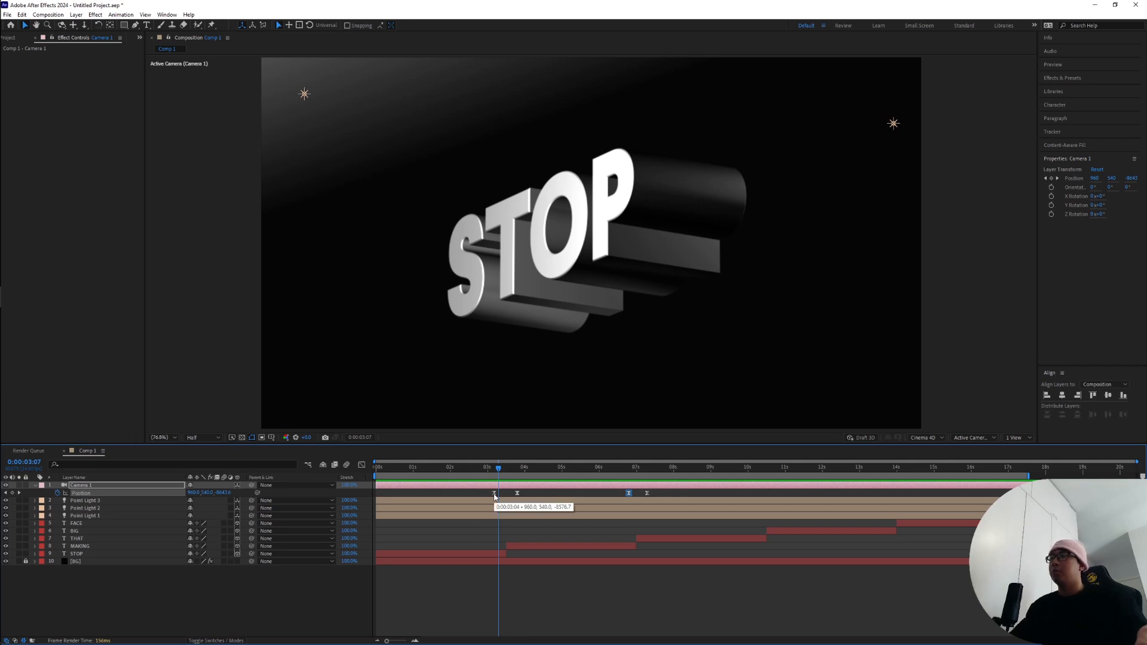
drag(494, 494, 512, 466)
click(518, 493)
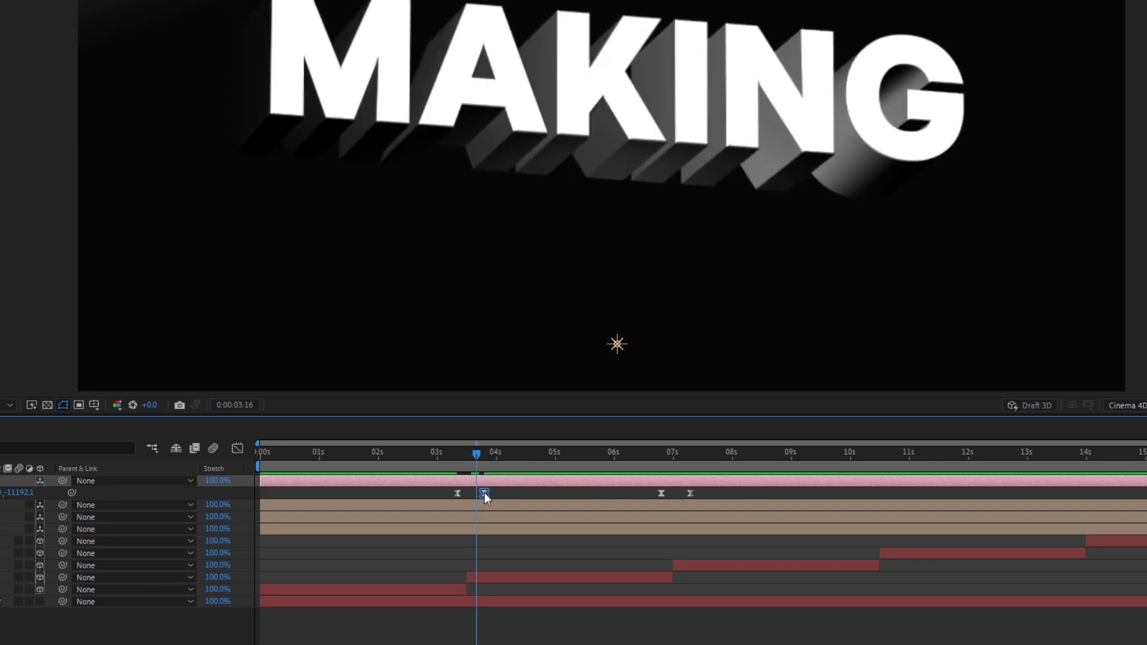
drag(484, 494, 477, 494)
drag(476, 453, 429, 453)
key(space)
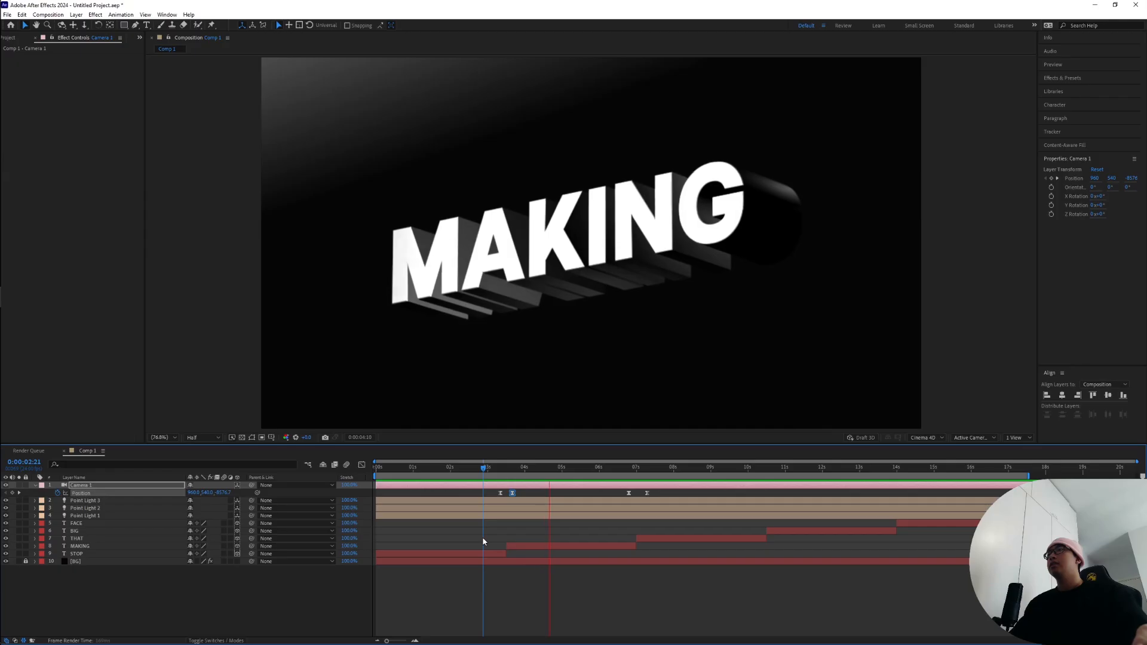
key(space)
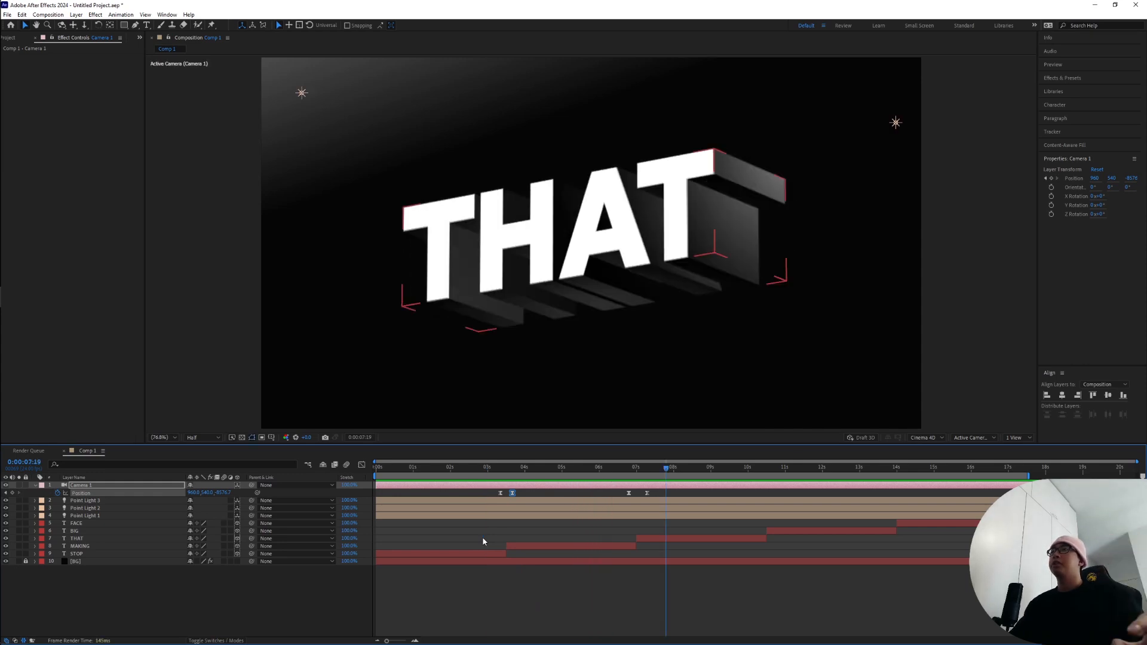
Play the animation through the THAT, BIG and FACE layers and examine the edges of the FACE lettering up close
drag(665, 468, 627, 472)
key(space)
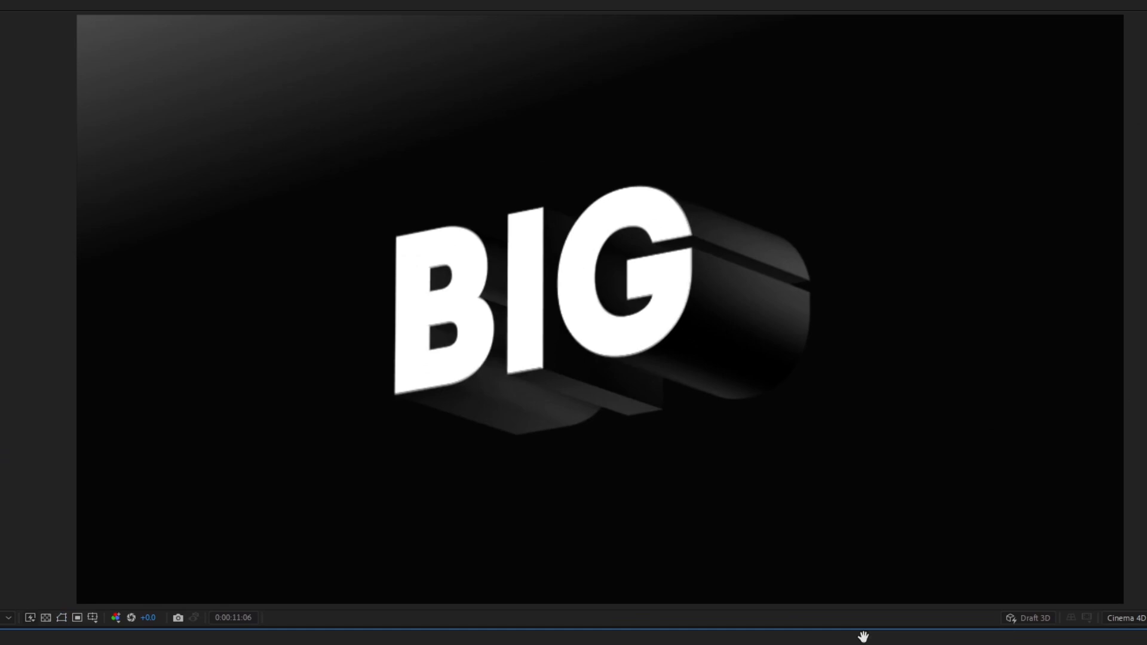
key(space)
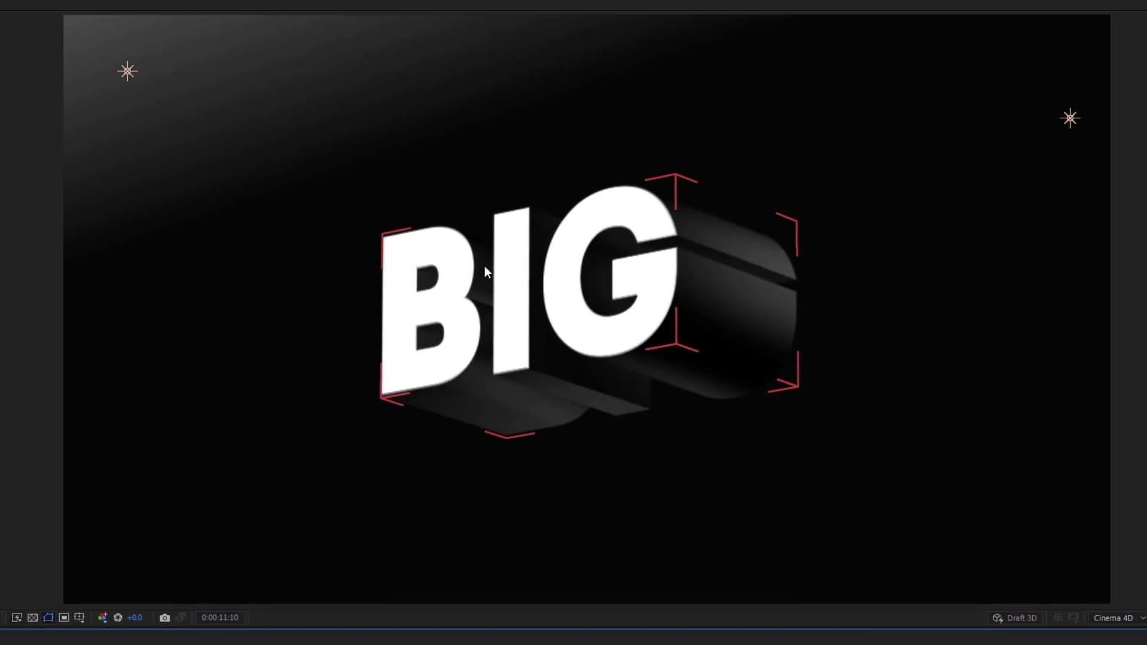
key(space)
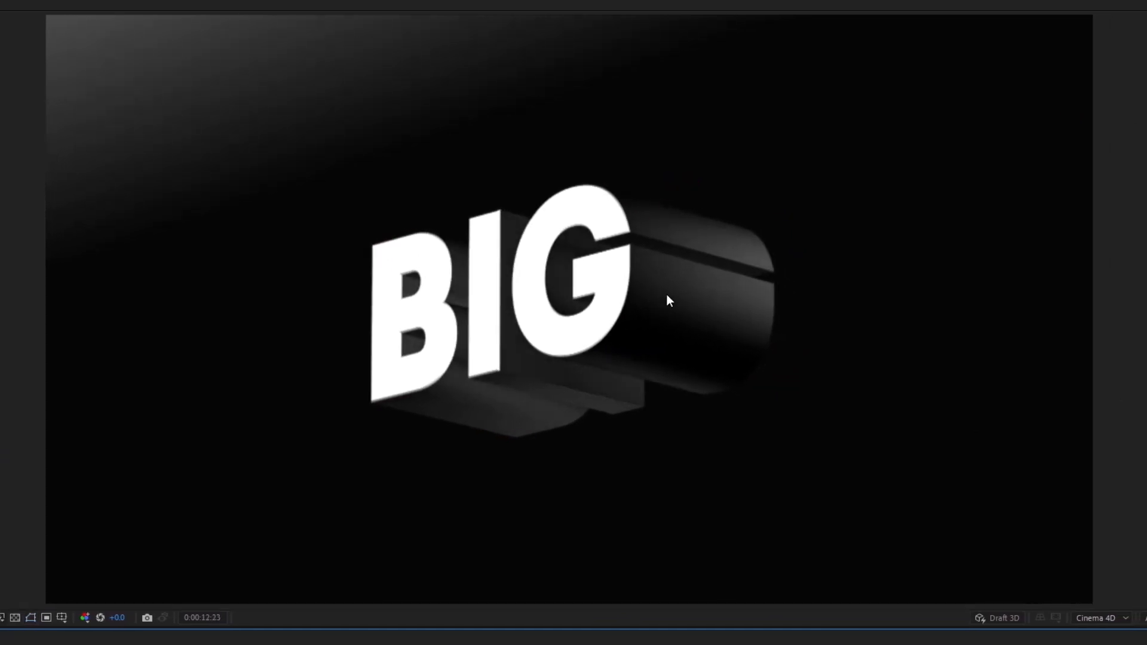
key(space)
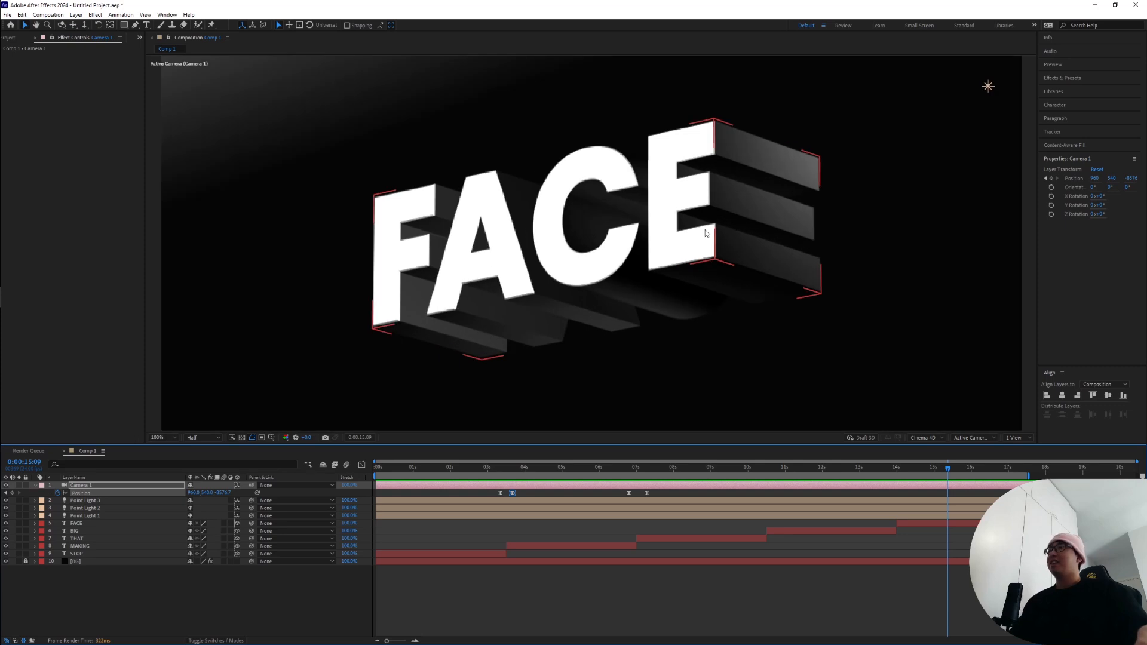
scroll(696, 251, up, 3)
drag(691, 266, 594, 137)
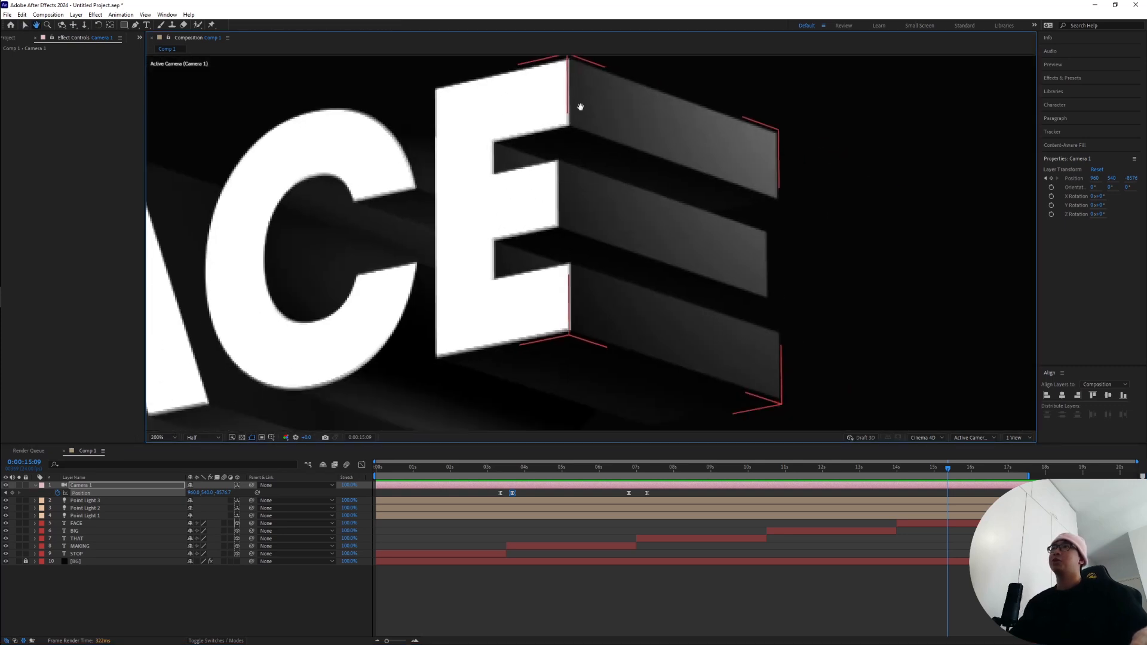
key(v)
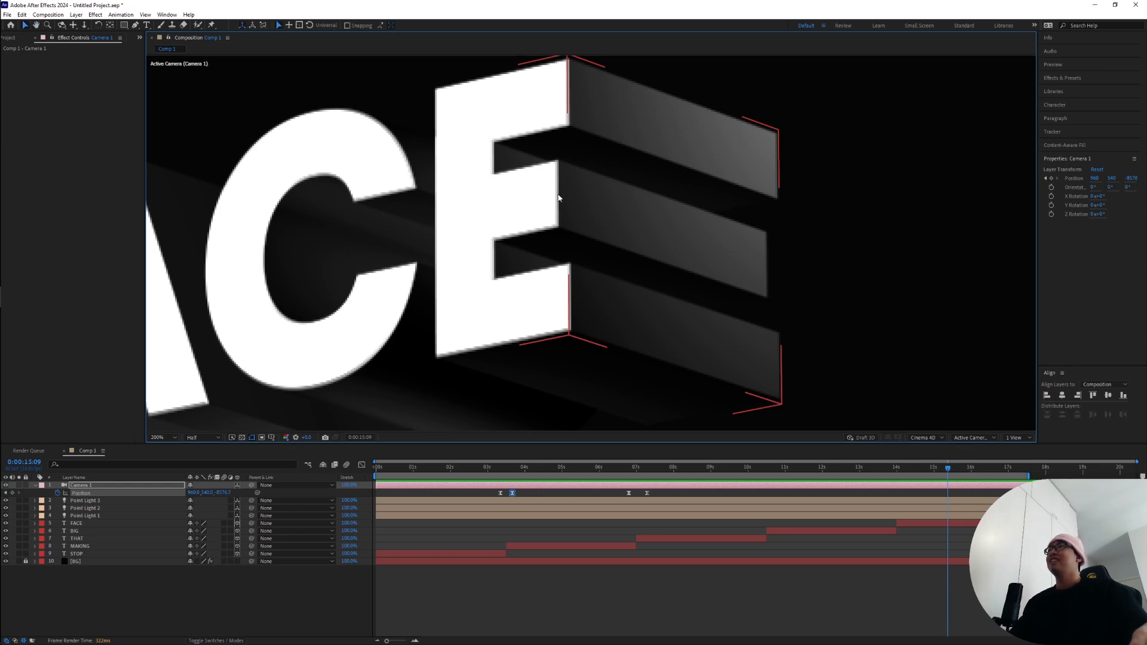
key(comma)
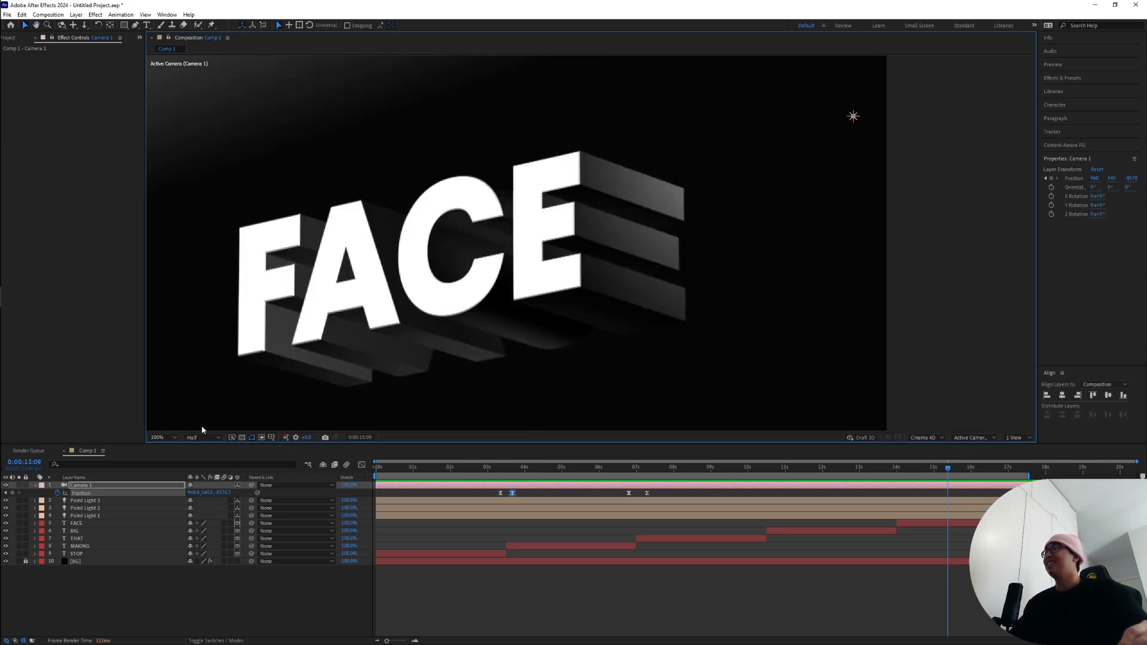
click(171, 434)
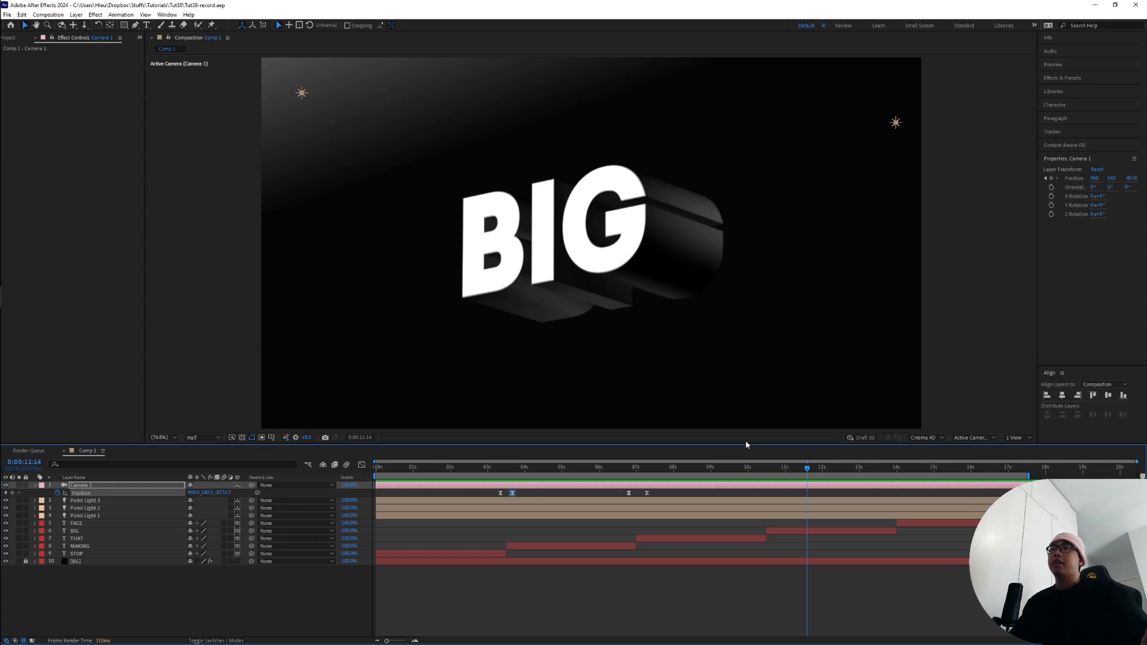
Create a new adjustment layer above Camera 1
click(36, 486)
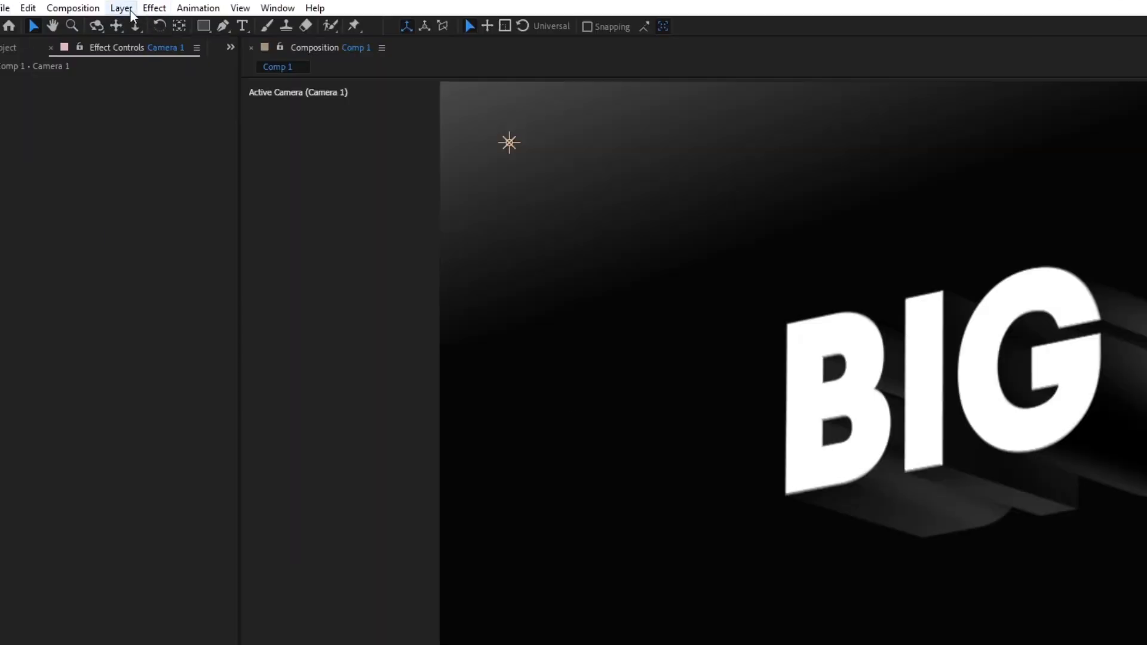
click(122, 8)
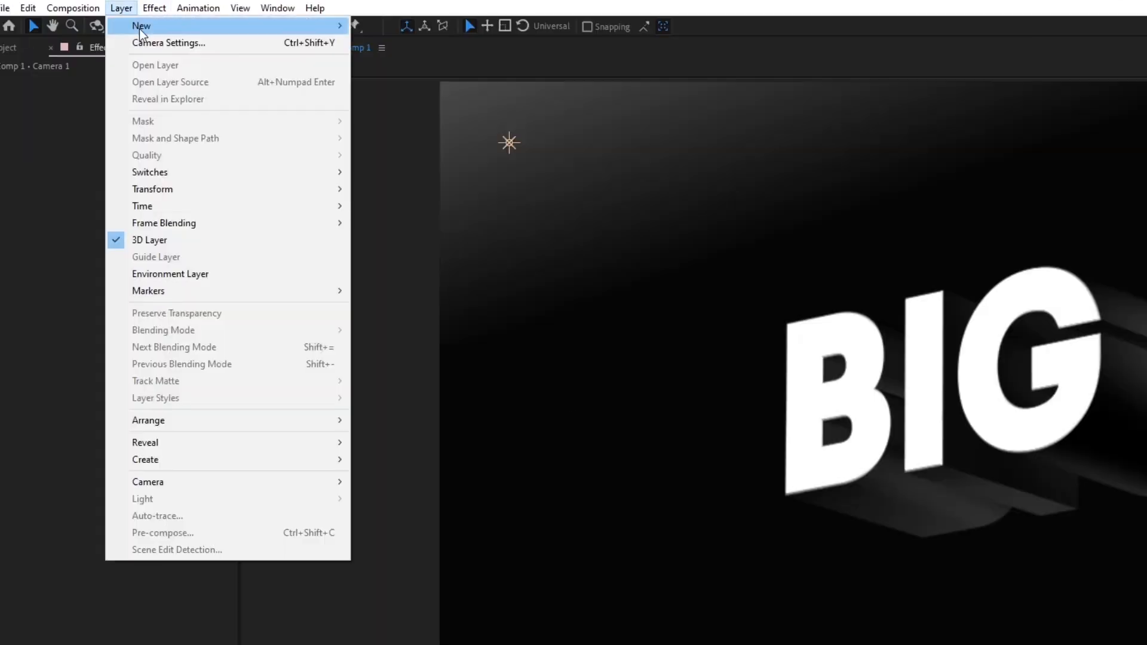
mouse_move(143, 23)
click(429, 125)
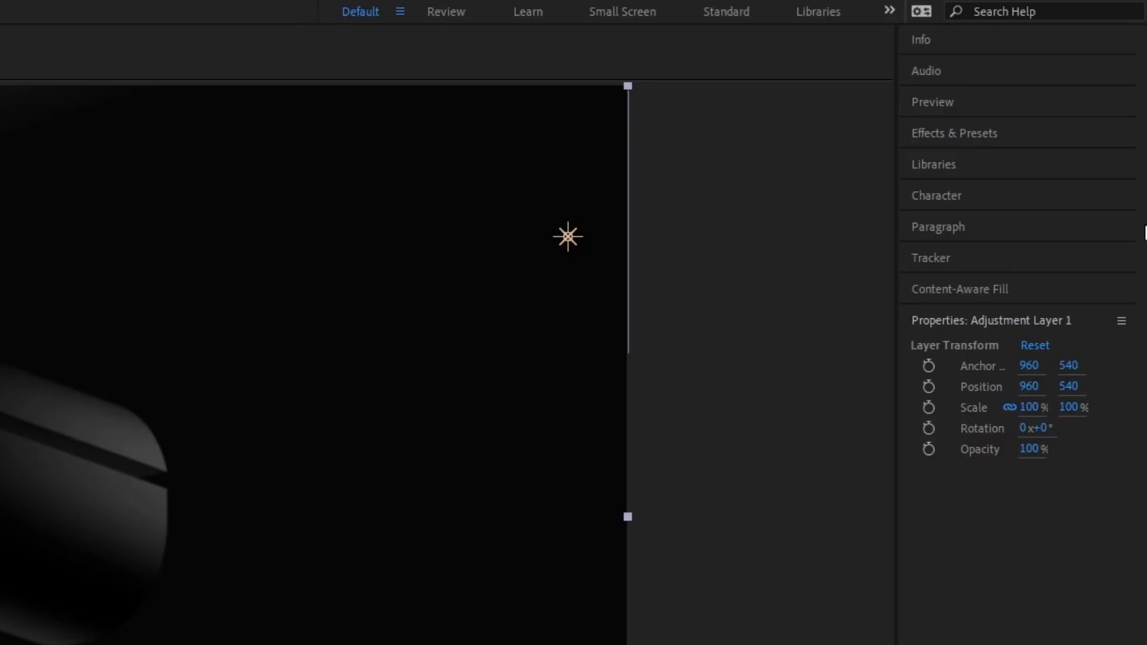
Apply the Add Grain effect to Adjustment Layer 1 and switch its Viewing Mode so the grain renders over the whole frame
click(985, 134)
double_click(991, 161)
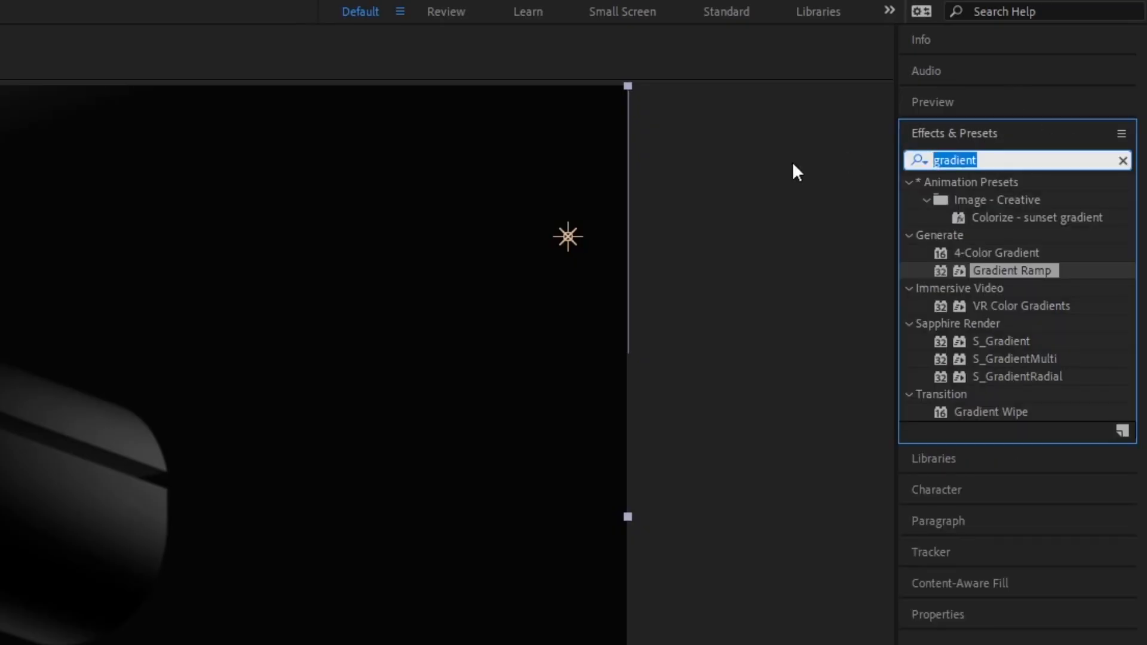
text(grain)
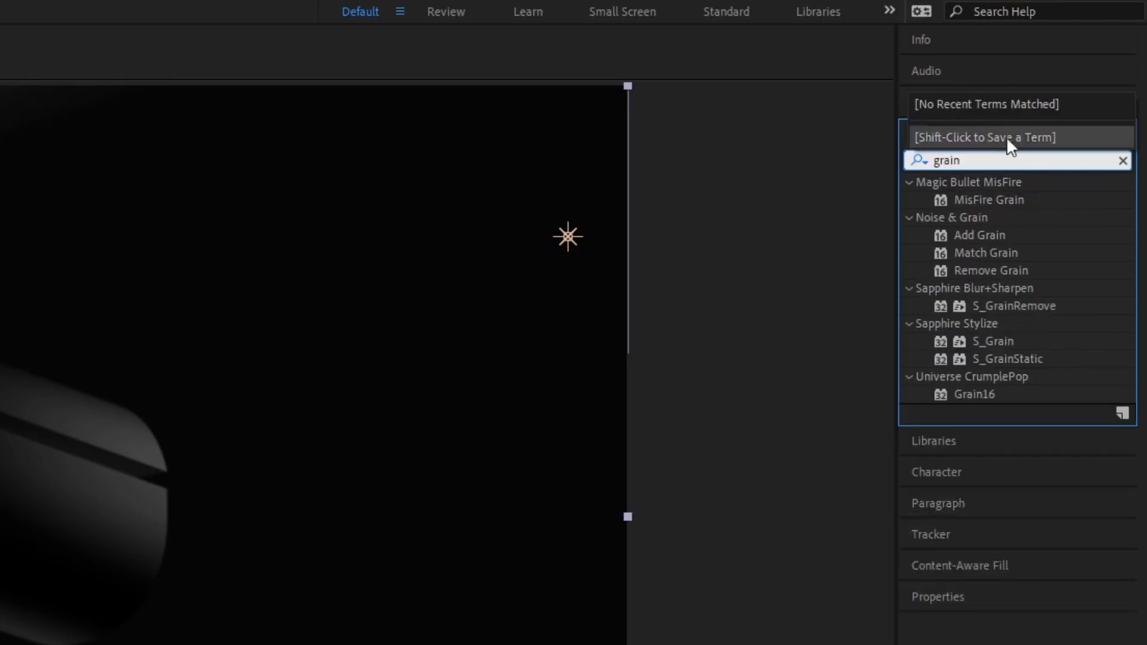
double_click(980, 235)
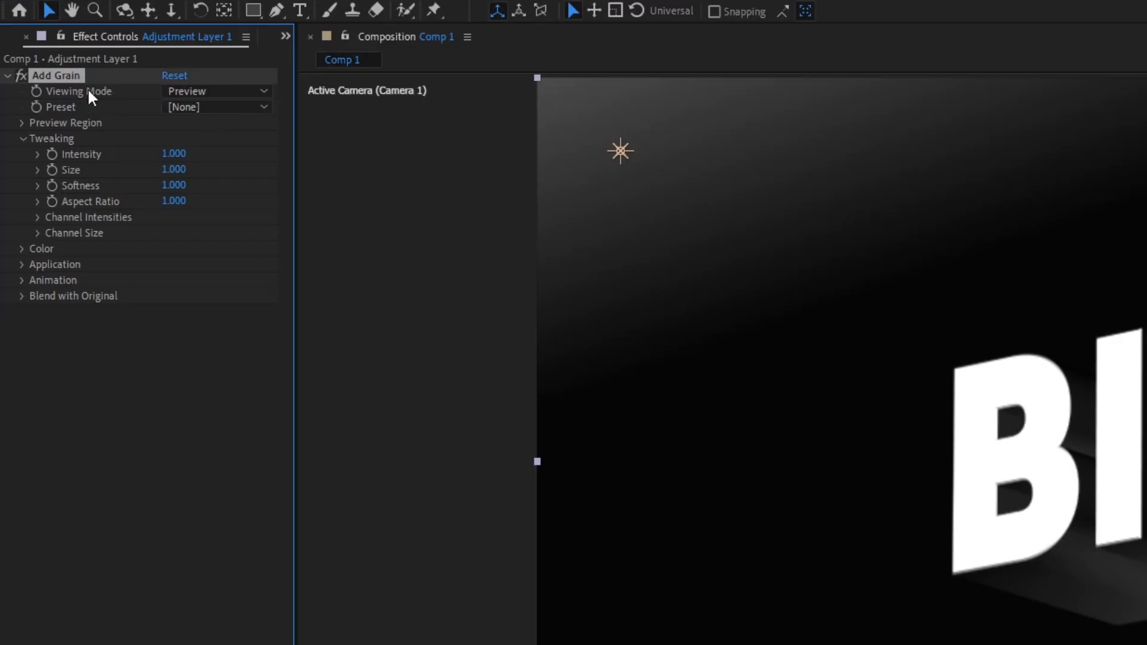
click(211, 93)
click(214, 153)
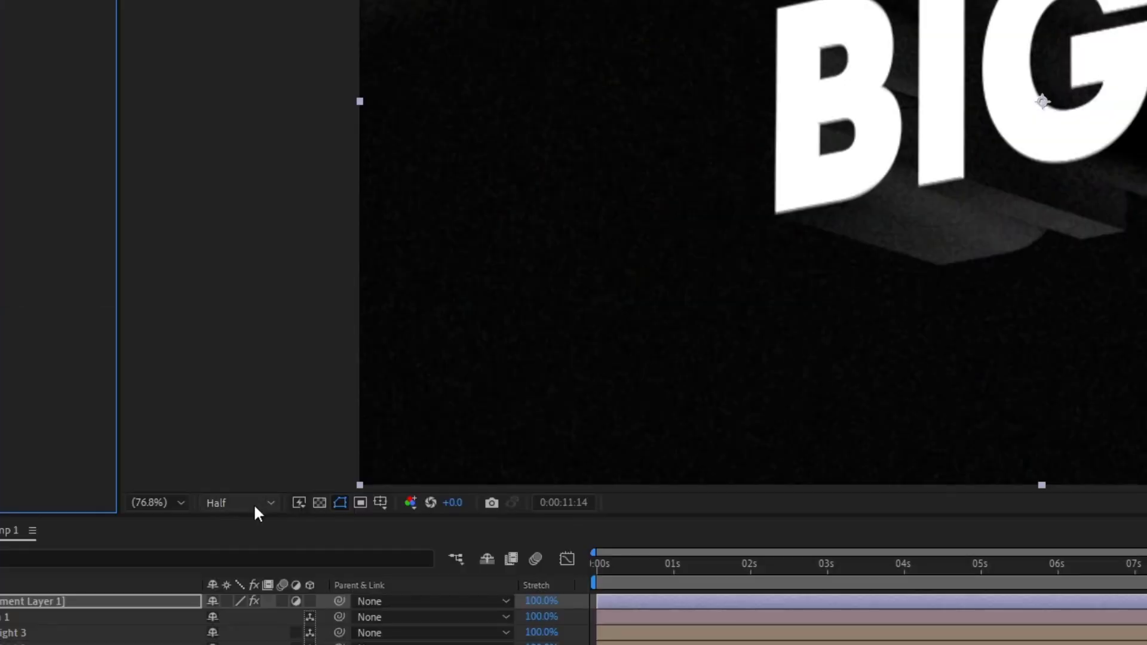
Set the composition preview to Full resolution and view the grain on the BIG frame at 100%
click(252, 503)
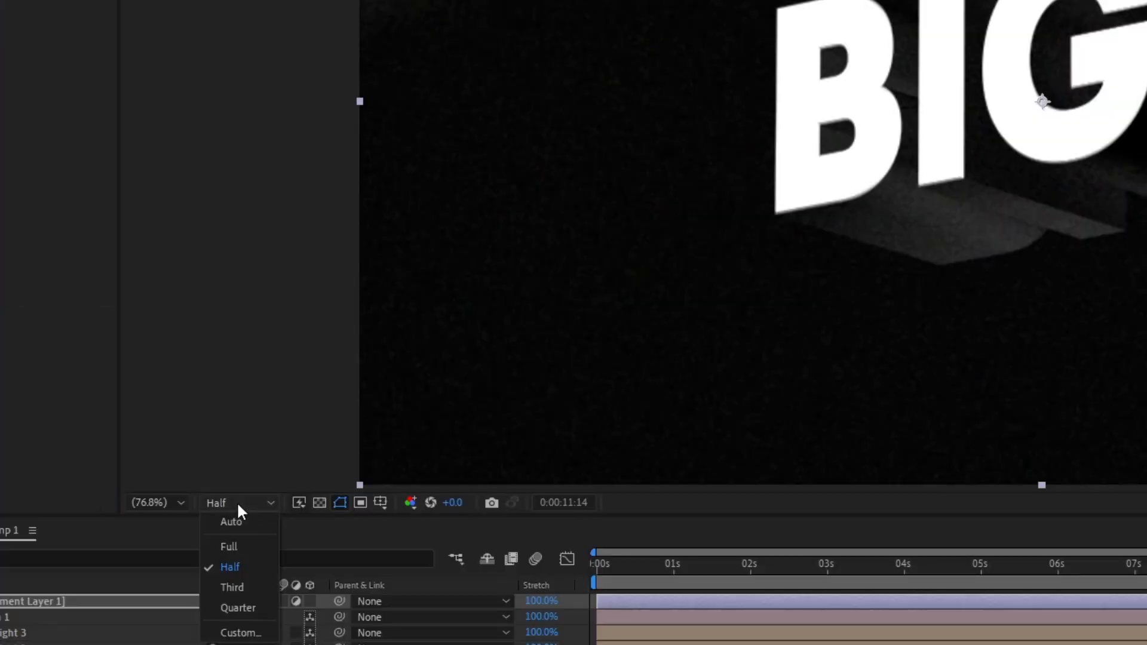
click(238, 548)
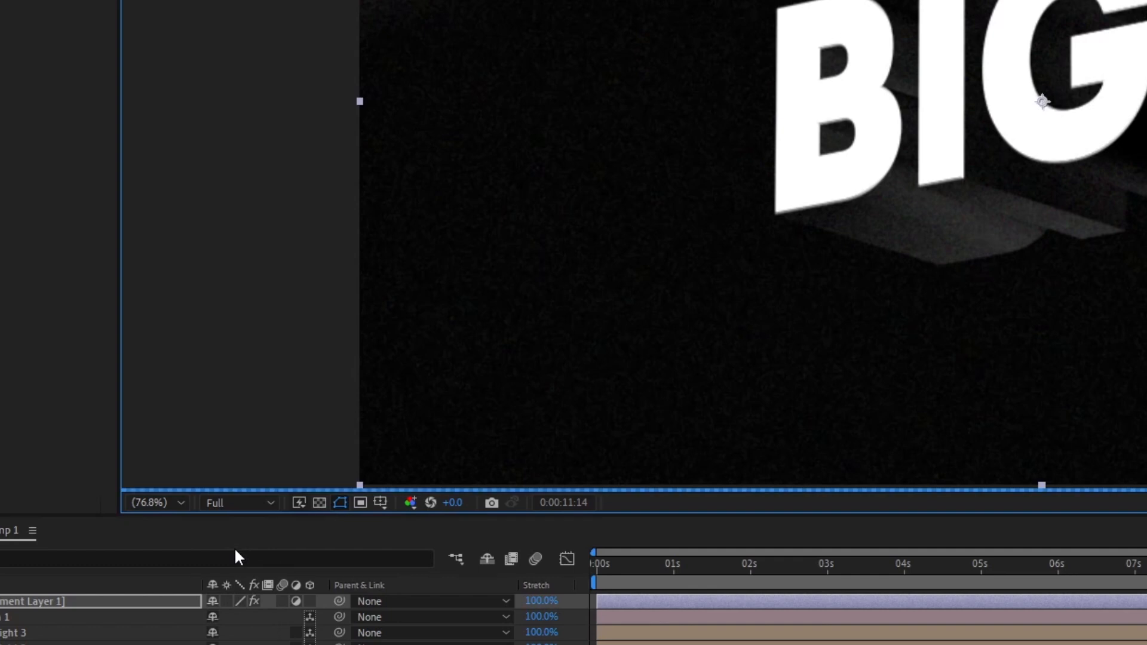
key(slash)
scroll(1122, 201, up, 1)
scroll(1141, 213, down, 1)
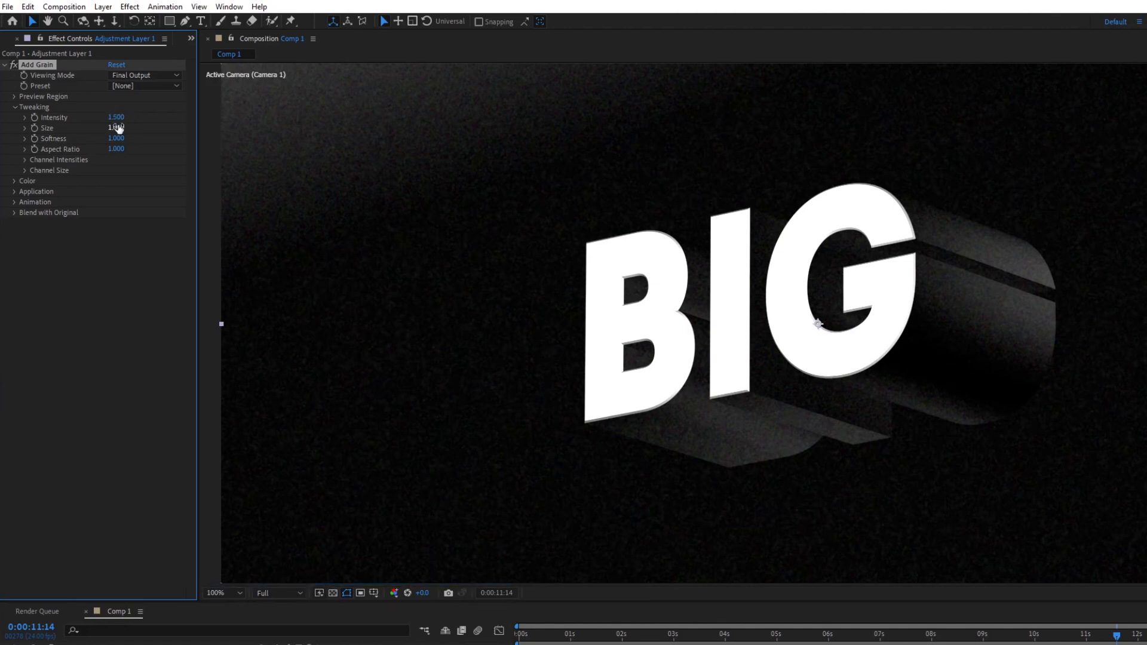
Make the added grain monochromatic and reduce its Size to 0.3 and Intensity to 0.8
drag(112, 129, 111, 132)
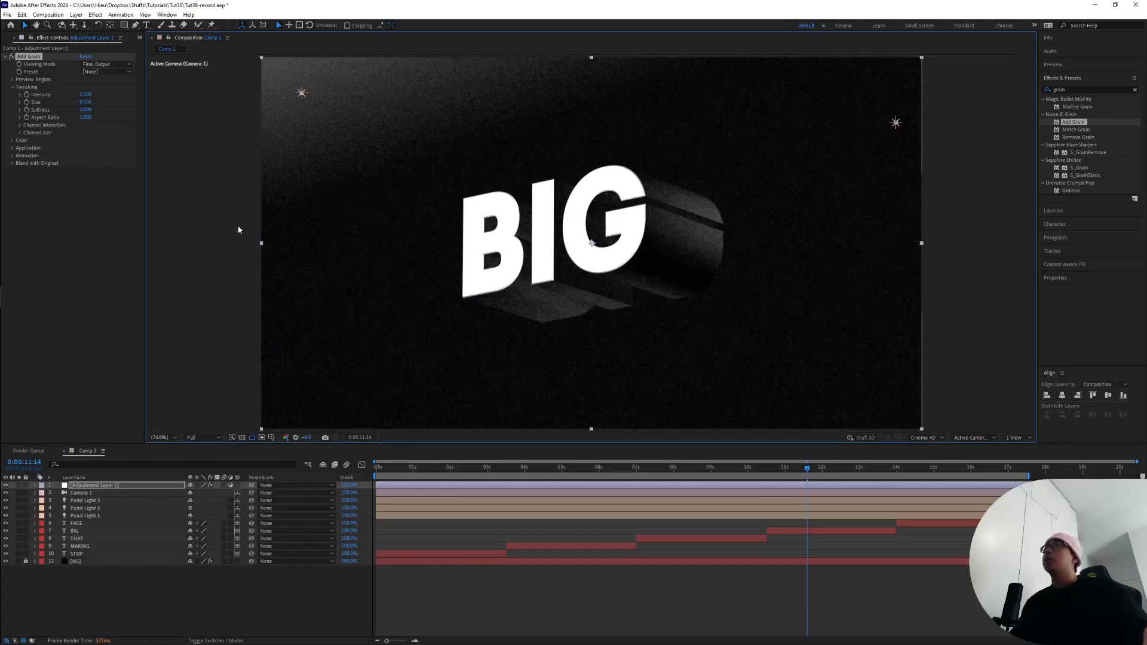
scroll(683, 248, up, 1)
scroll(615, 220, down, 1)
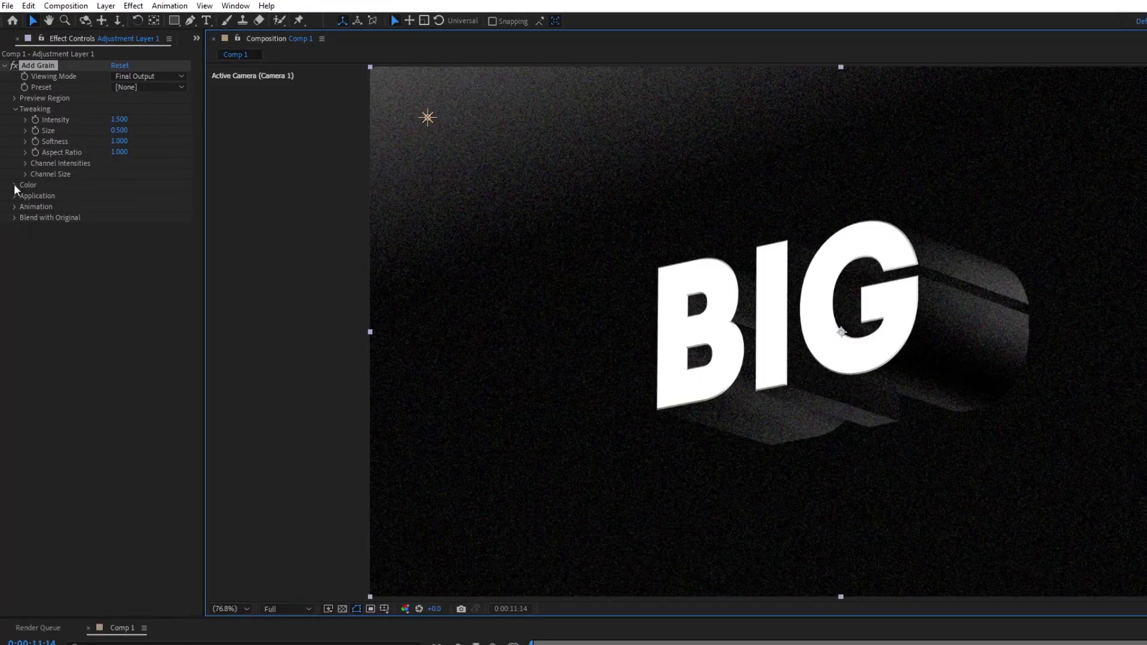
click(14, 186)
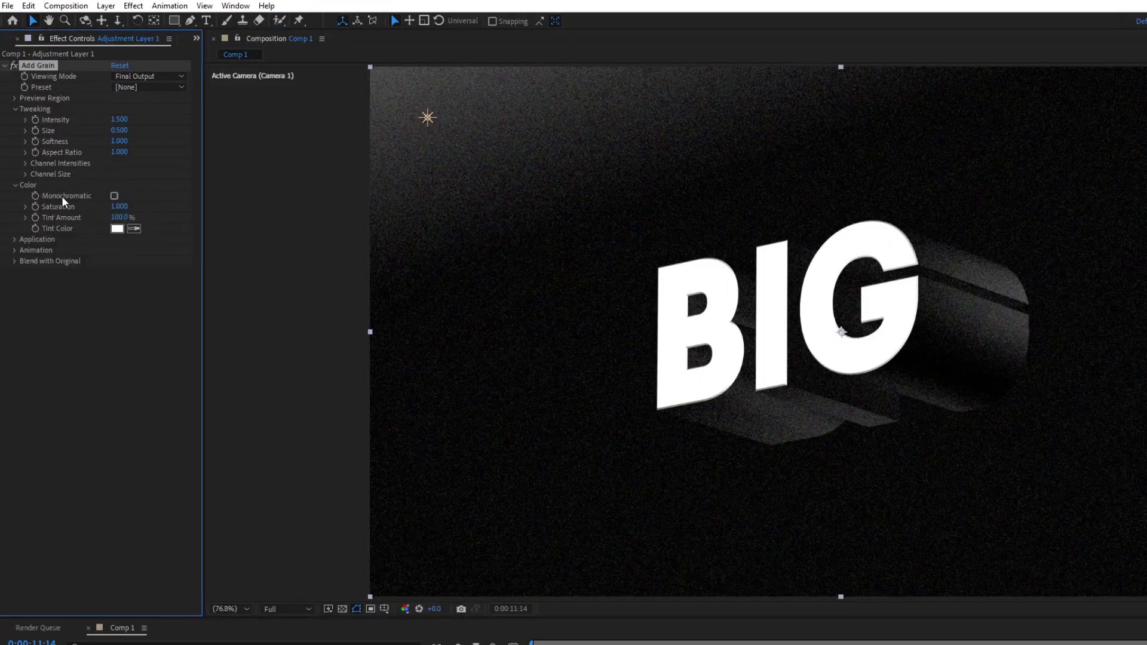
click(114, 195)
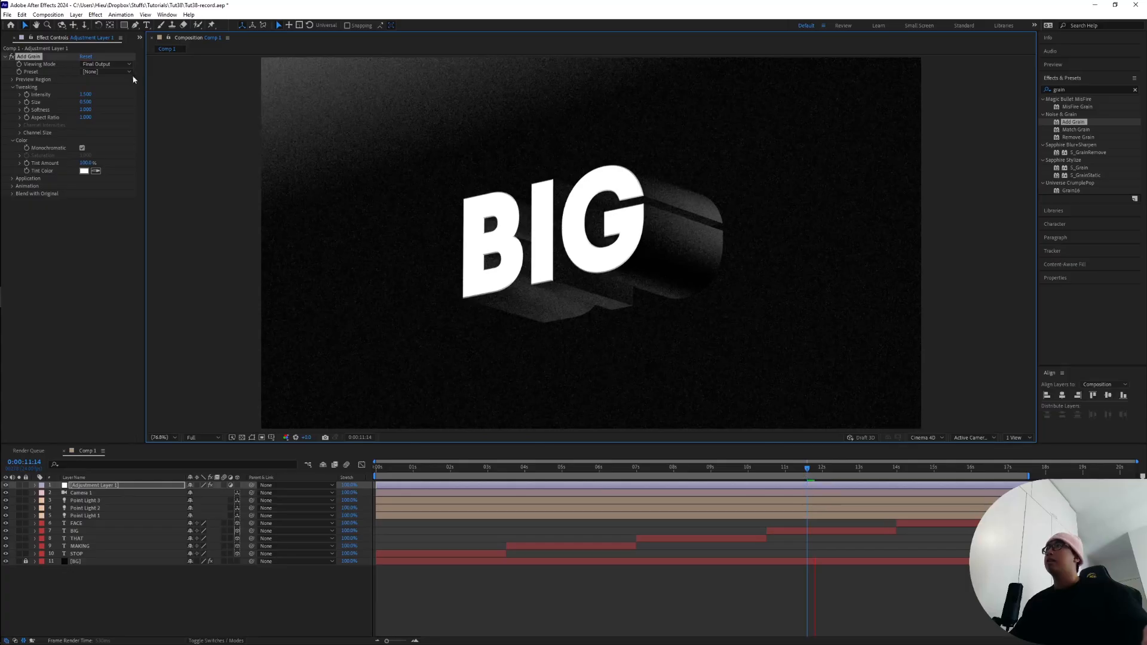
drag(87, 94, 83, 96)
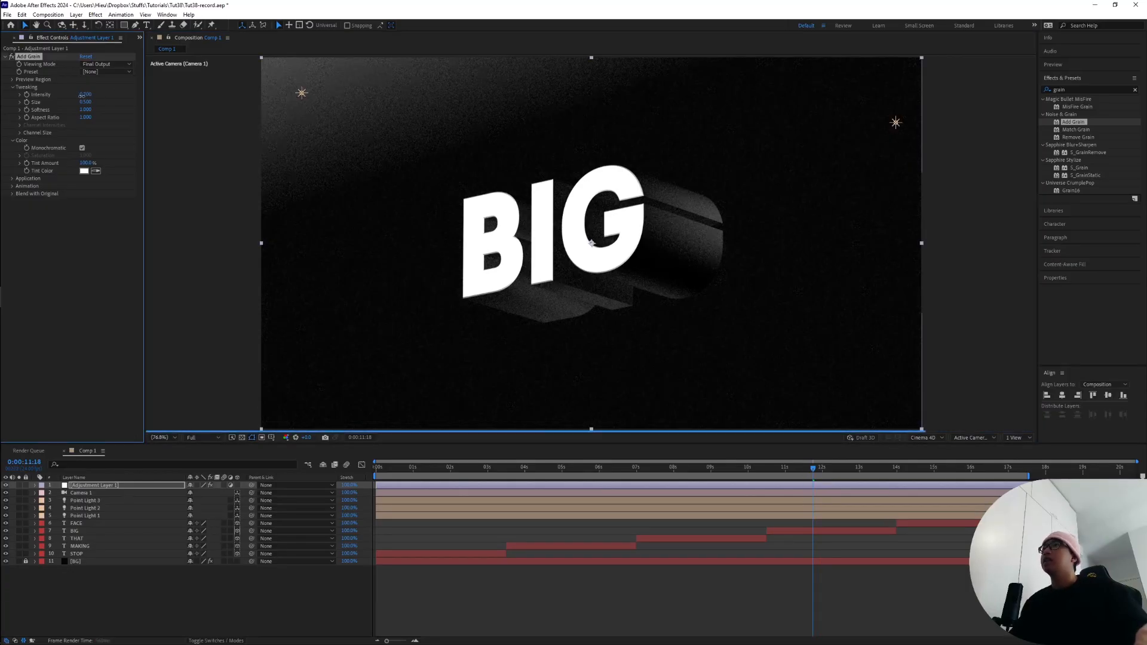
drag(82, 96, 83, 96)
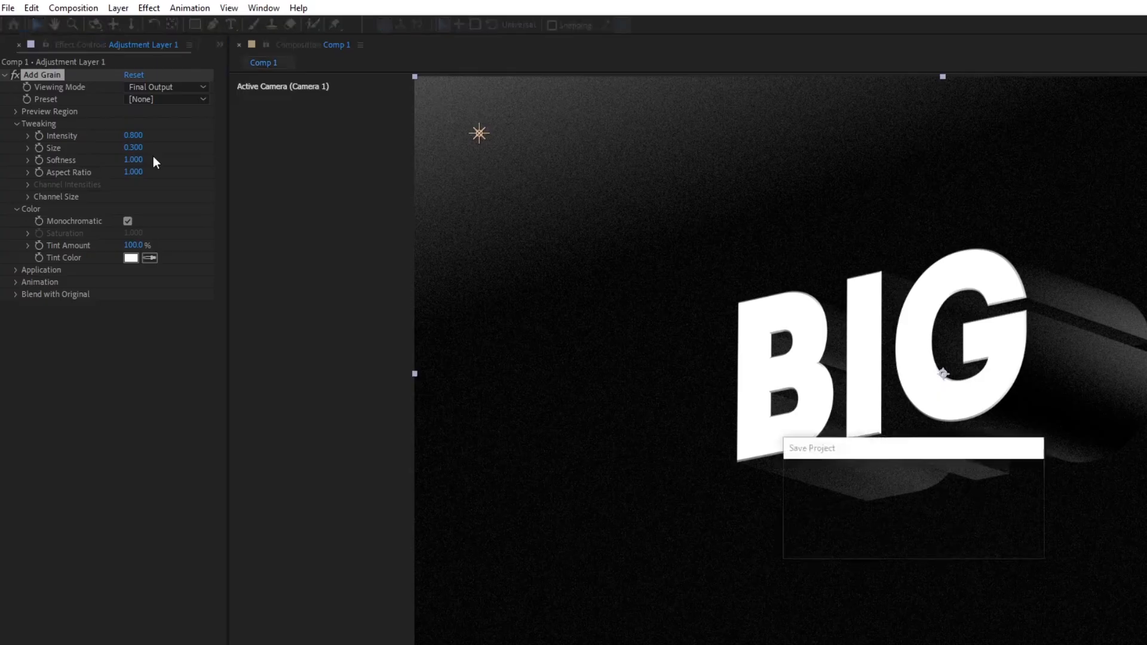
Apply the Eastman EXR 100T preset to the Add Grain effect and inspect the grain around BIG up close
click(152, 99)
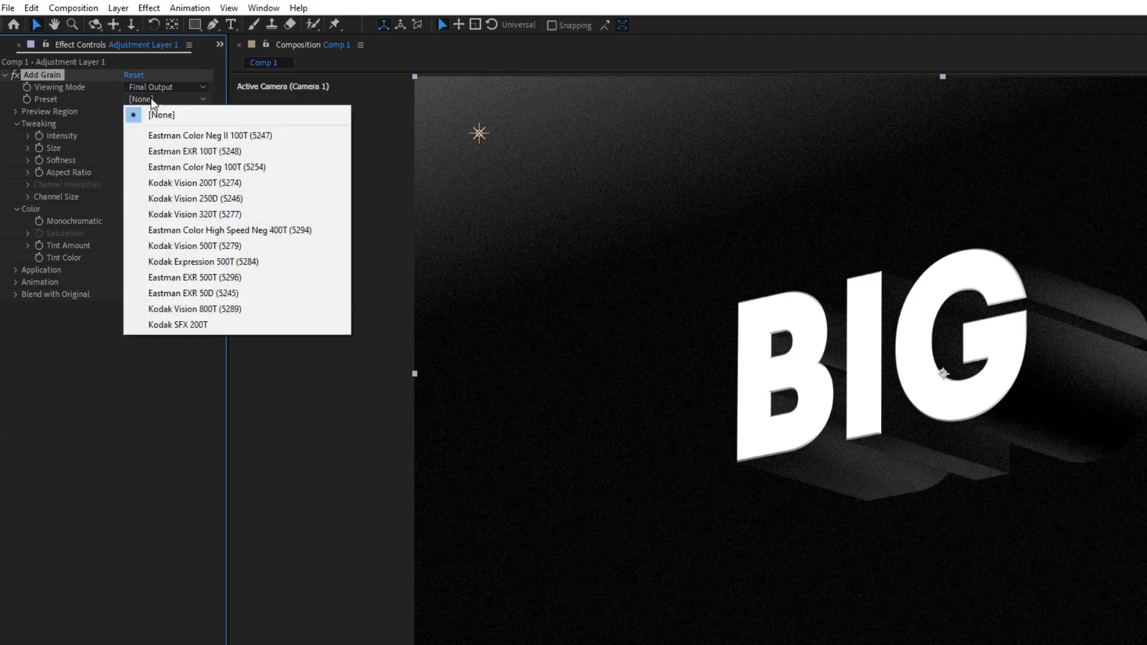
click(190, 293)
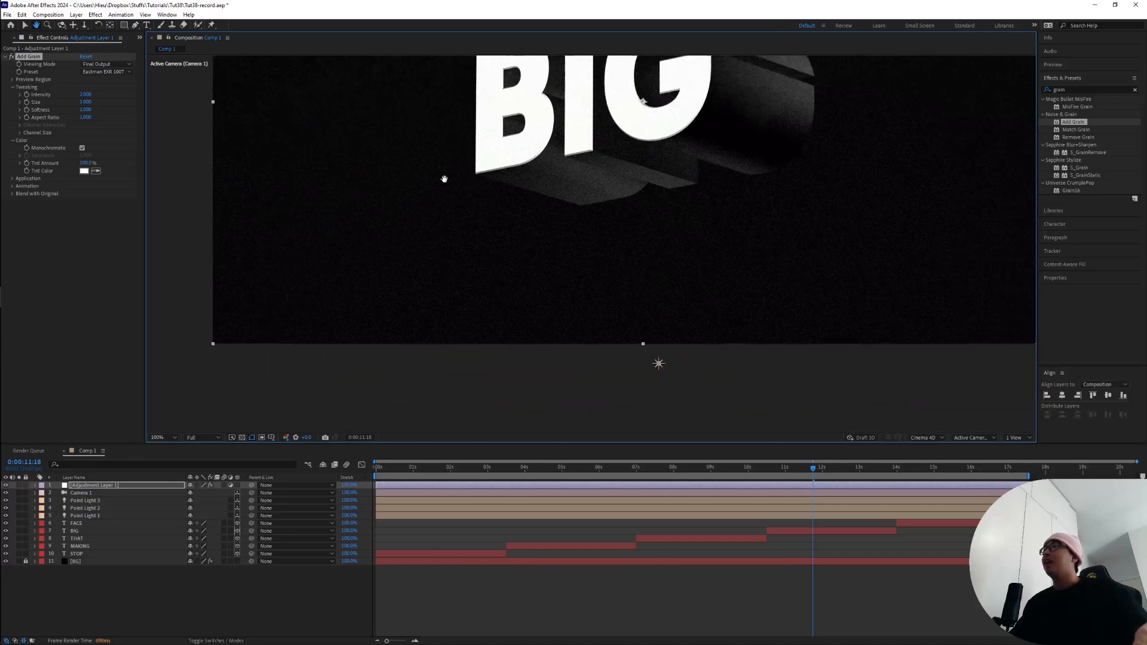
drag(523, 235, 492, 256)
scroll(694, 236, up, 1)
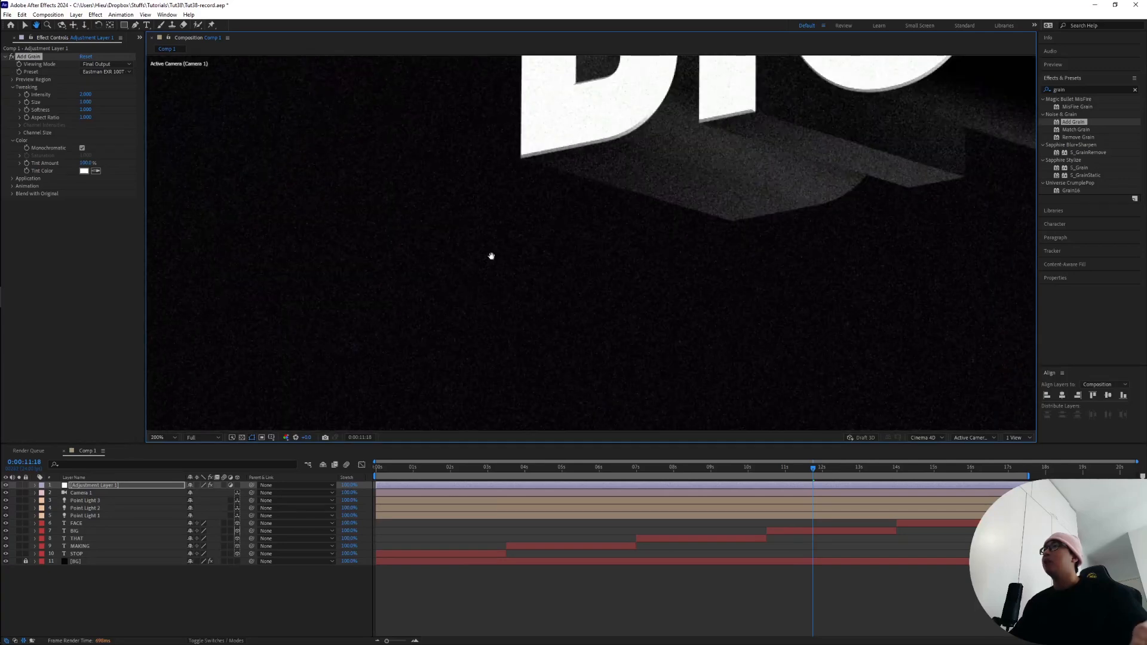
drag(637, 193, 486, 341)
click(159, 438)
click(168, 475)
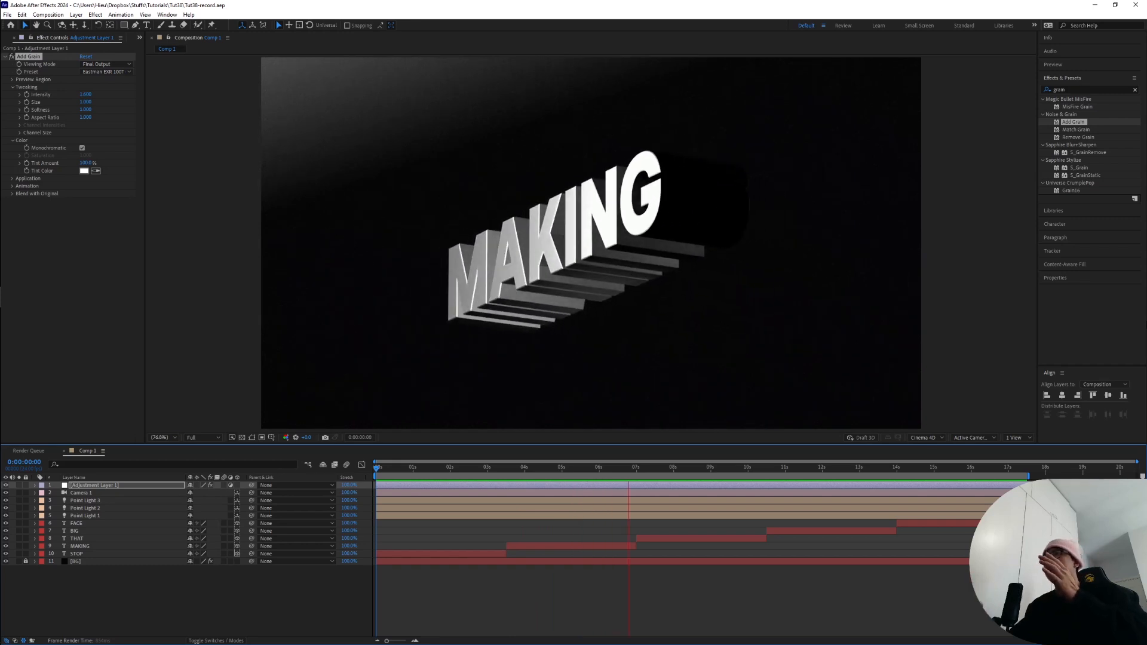
Stop the playback and lower the composition's preview resolution to Third
key(space)
click(203, 438)
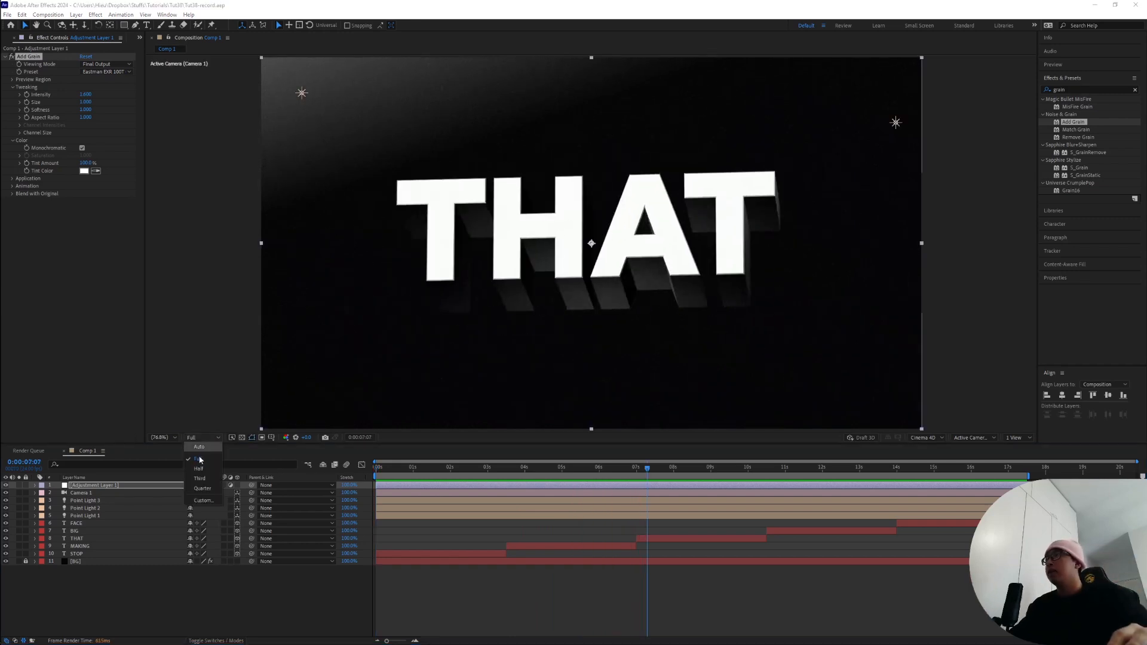
click(201, 488)
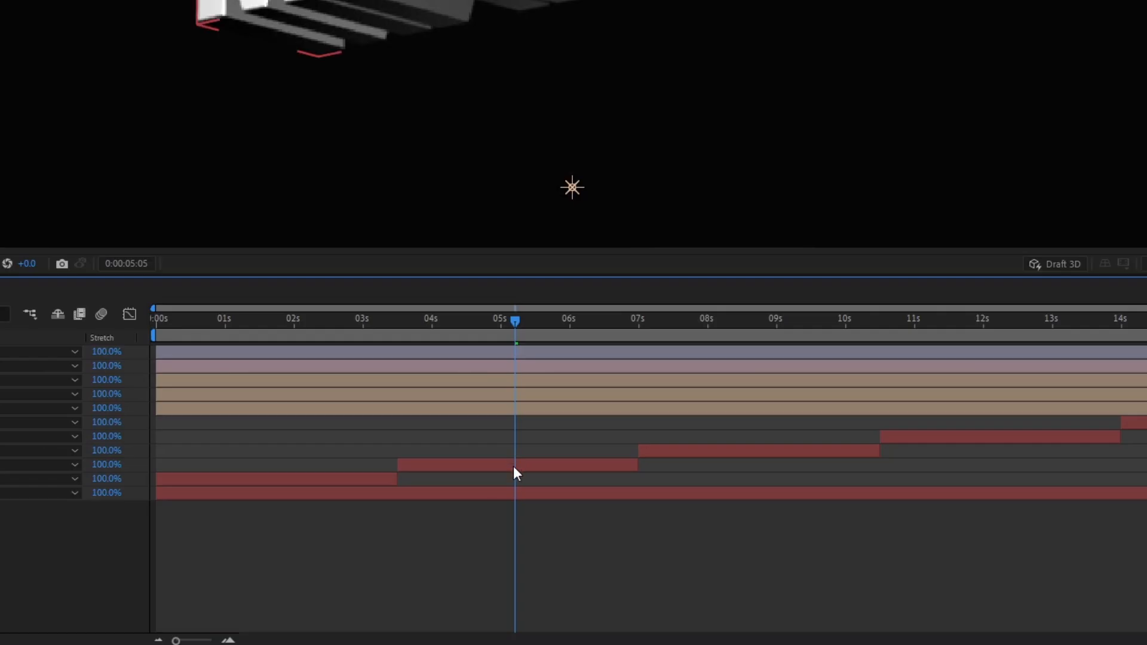
Speed up the MAKING layer's Y Rotation by moving its last three keyframes earlier, with the final one at about 5.8 s
click(569, 546)
key(u)
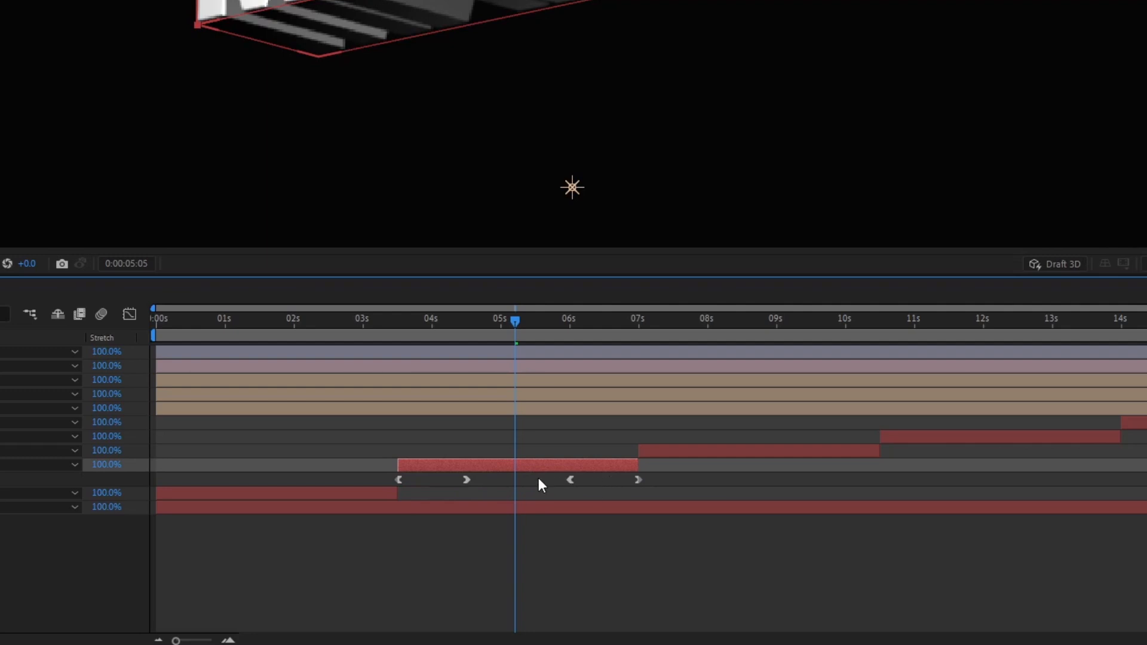
drag(539, 479, 627, 491)
drag(554, 479, 450, 479)
click(475, 483)
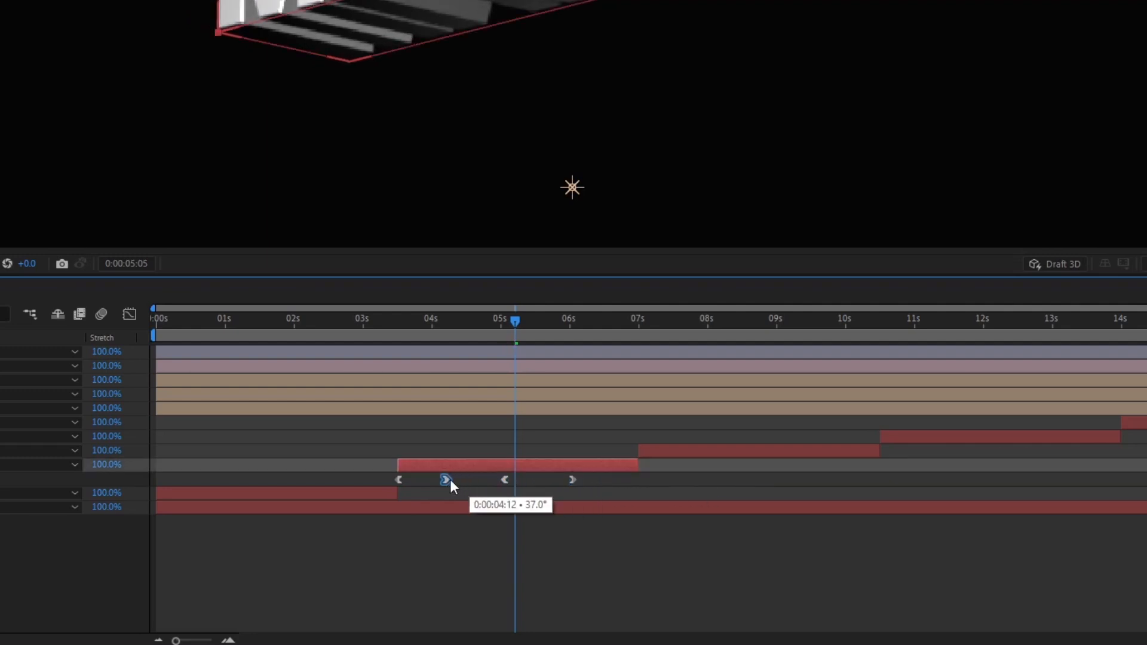
drag(576, 479, 561, 482)
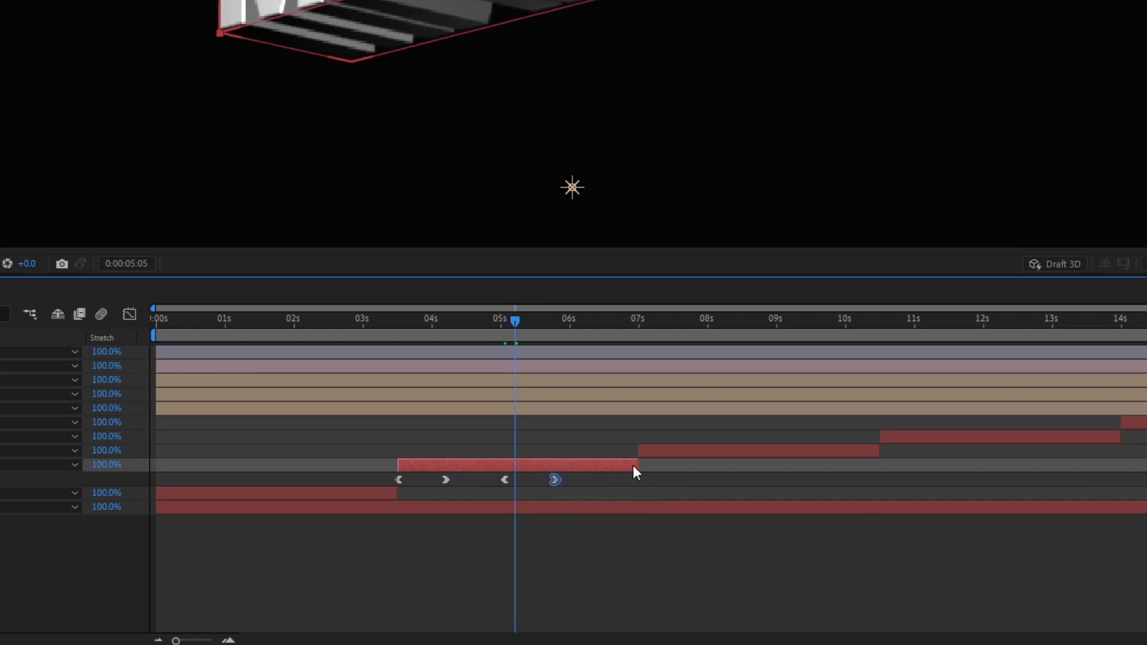
Trim the end of the MAKING layer to its last keyframe, start the THAT layer right there, and preview the cut
drag(636, 465, 565, 470)
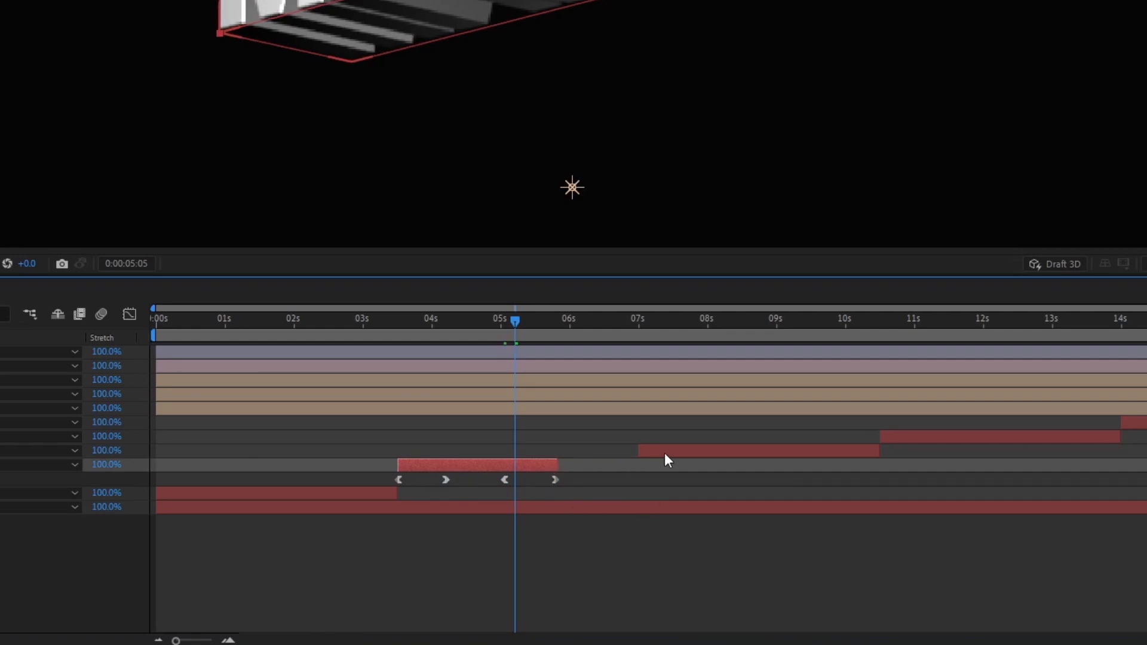
drag(665, 454, 590, 454)
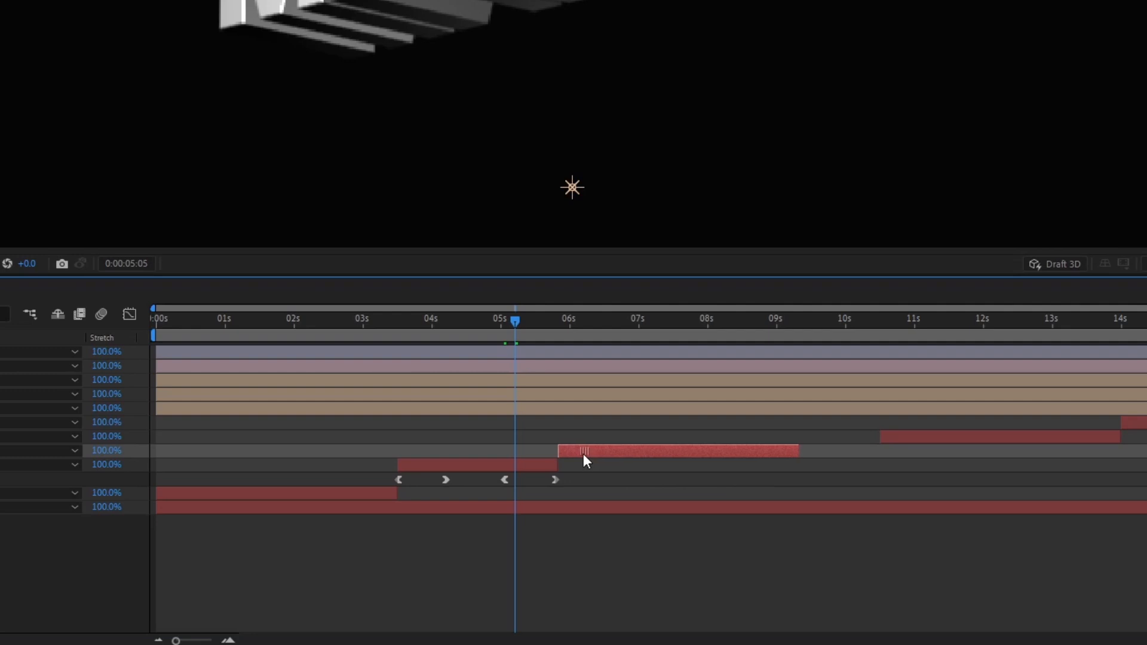
key(space)
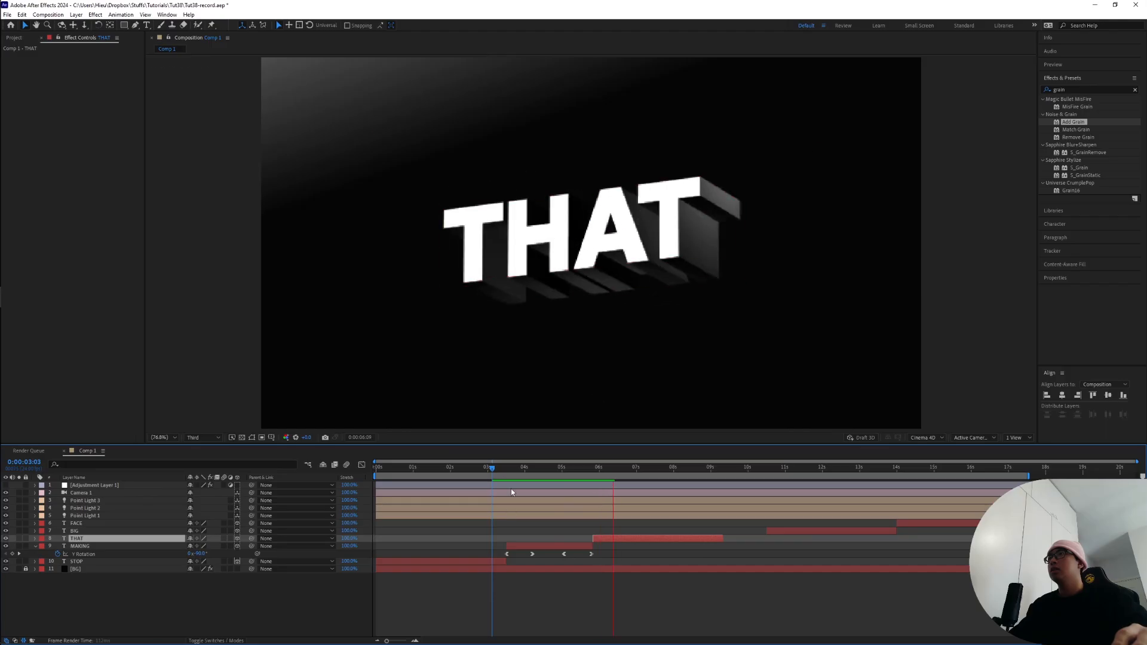